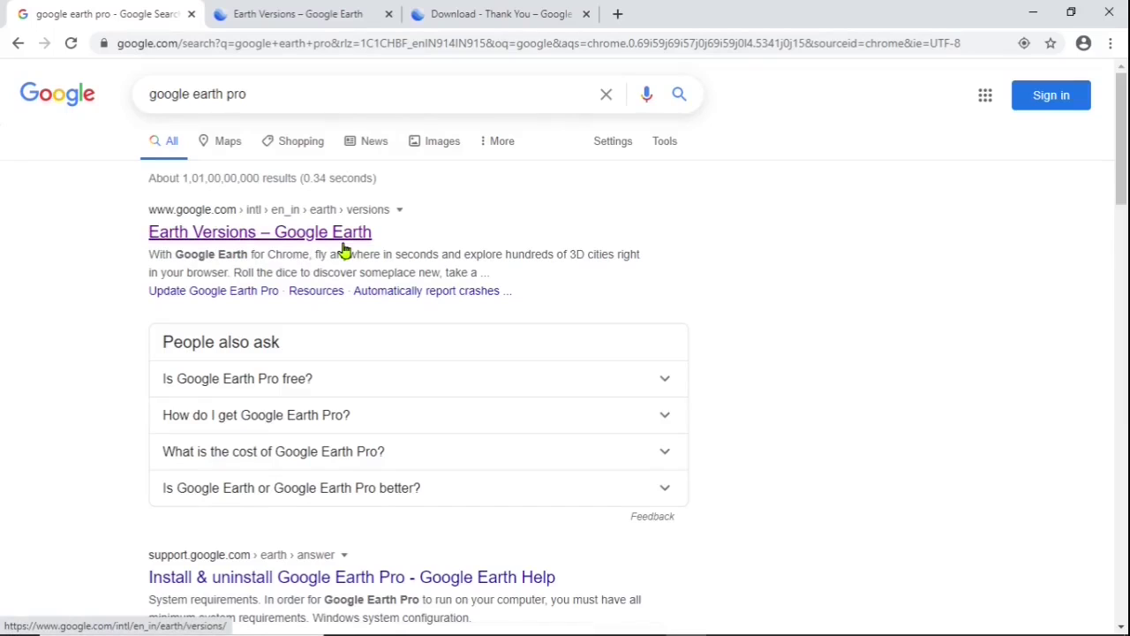
Step: Download the Google Earth Pro desktop installer using the retry link on the download page and run it
{"action": "left_click", "coordinate": [291, 14]}
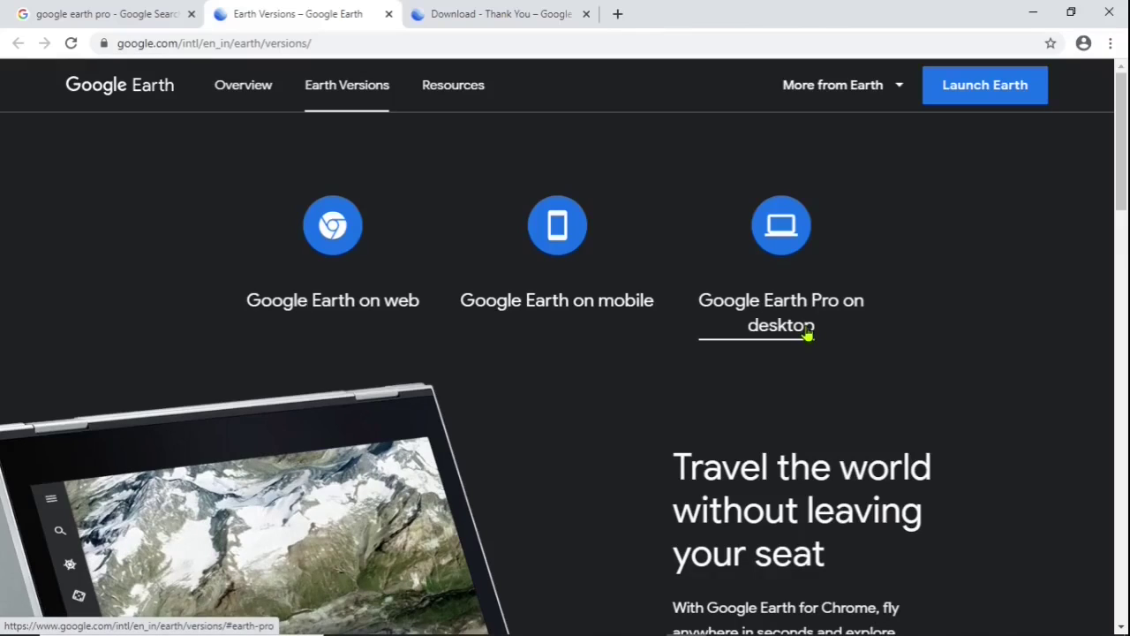
{"action": "left_click", "coordinate": [518, 13]}
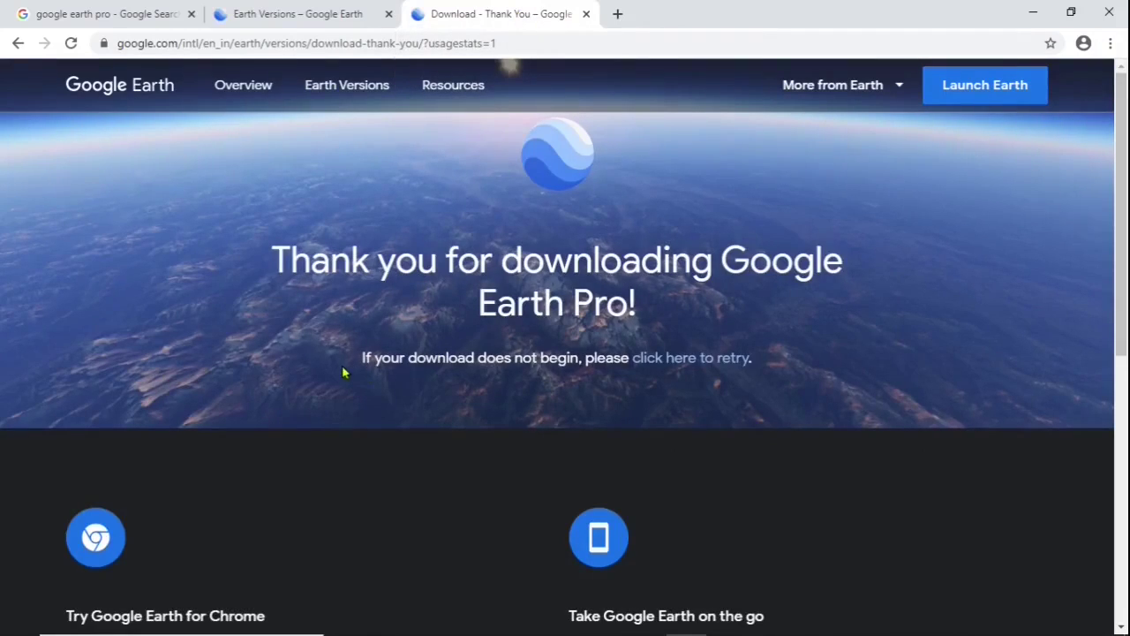
{"action": "right_click", "coordinate": [721, 368]}
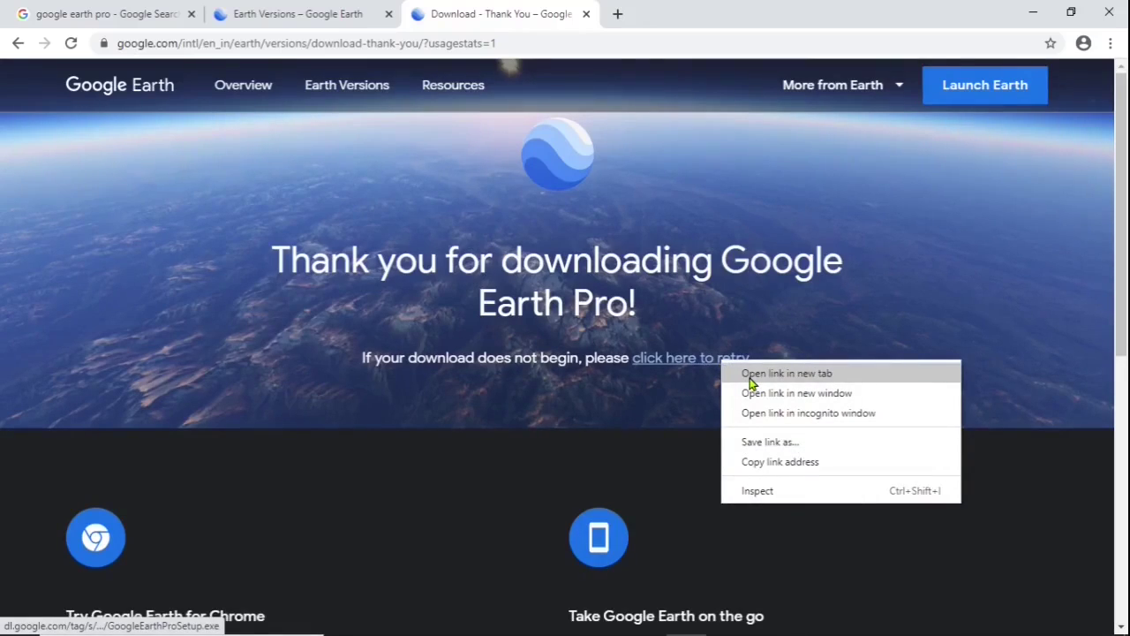
{"action": "left_click", "coordinate": [752, 381]}
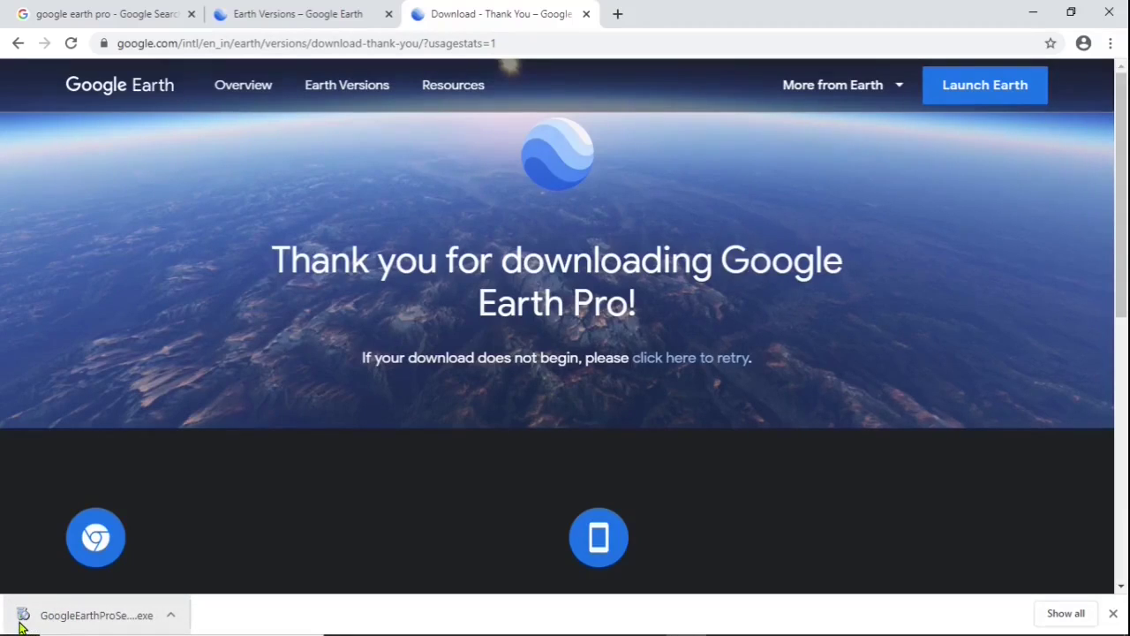
{"action": "left_click", "coordinate": [171, 617]}
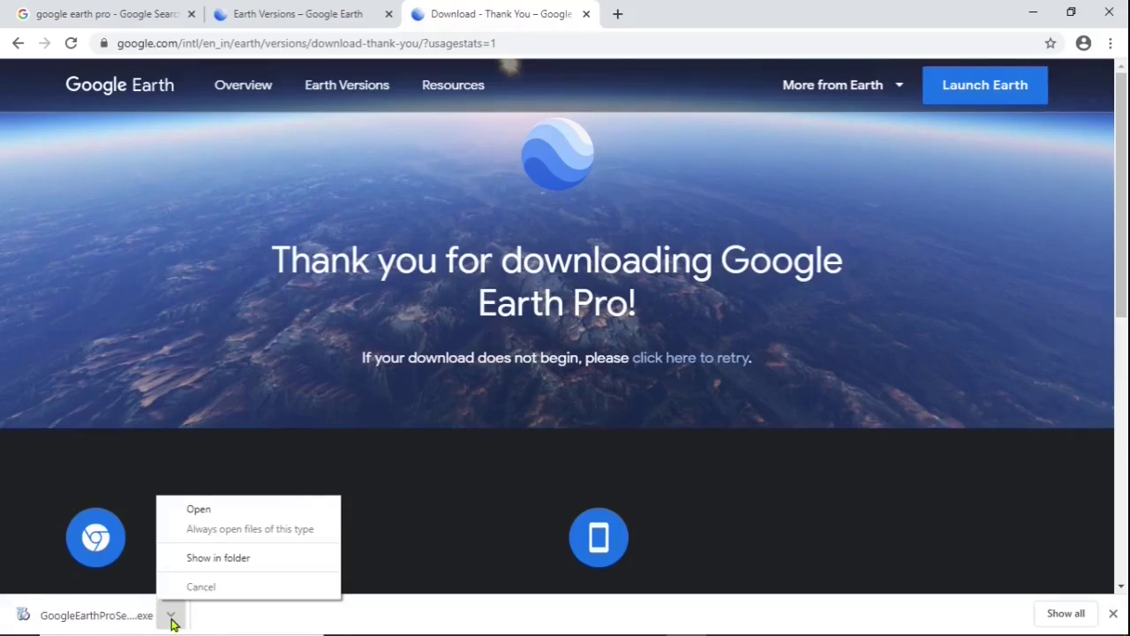
{"action": "left_click", "coordinate": [199, 512]}
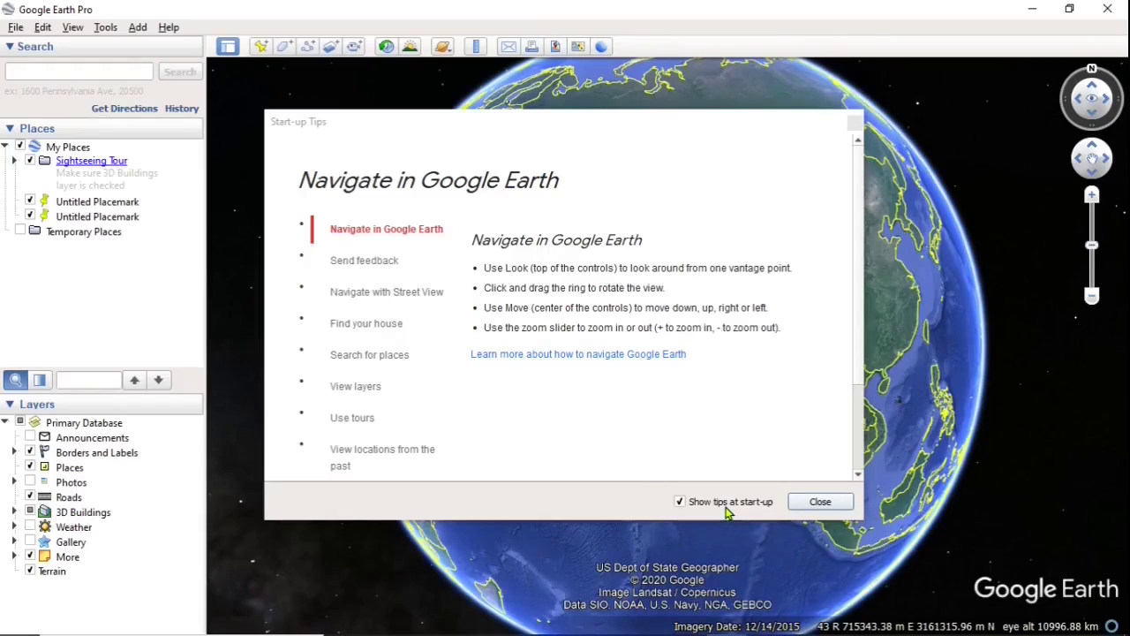
Step: Turn off the tips shown at start-up and close the Start-up Tips dialog
{"action": "left_click", "coordinate": [680, 503]}
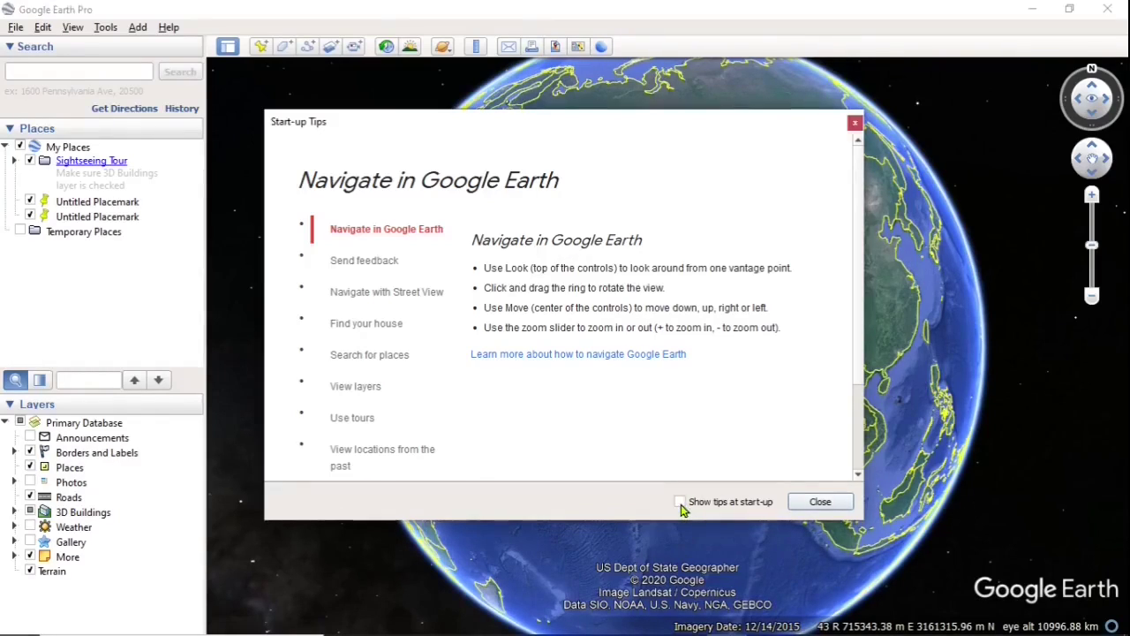
{"action": "left_click", "coordinate": [821, 503]}
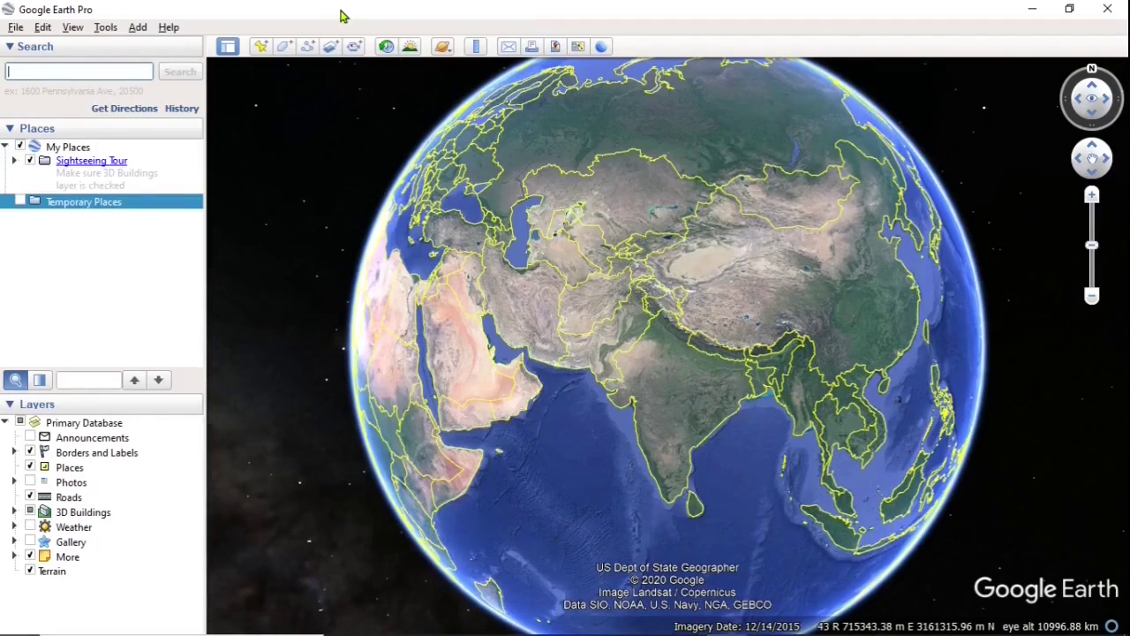
Step: Search for "cbd shahdara delhi" to bring the area around CBD Ground Shahdara into view
{"action": "left_click", "coordinate": [11, 70]}
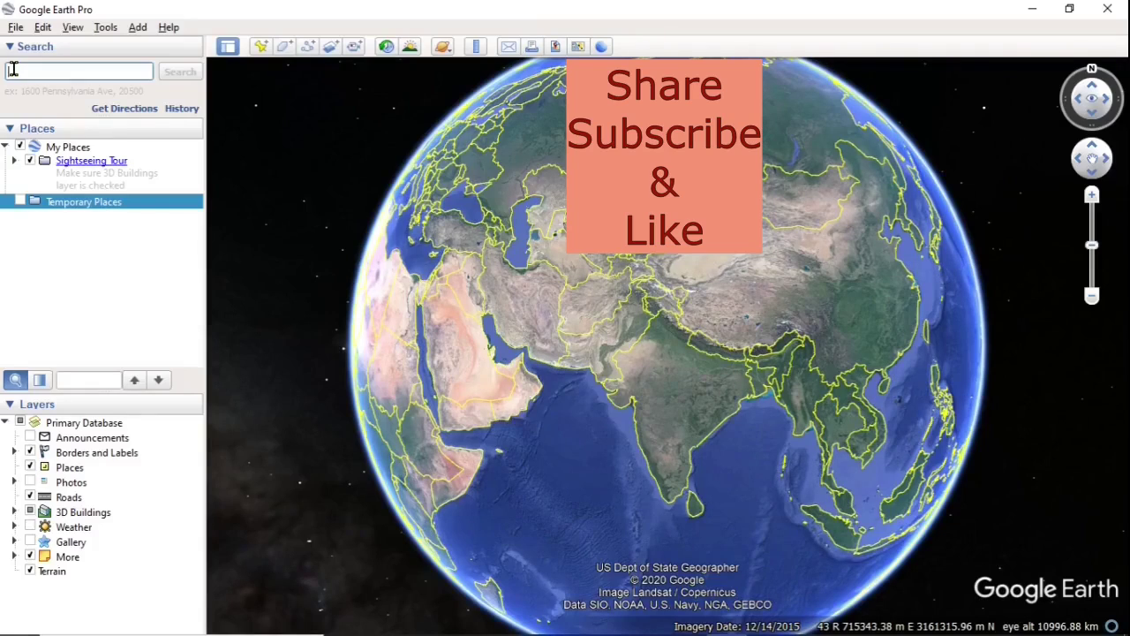
{"action": "type", "text": "chi"}
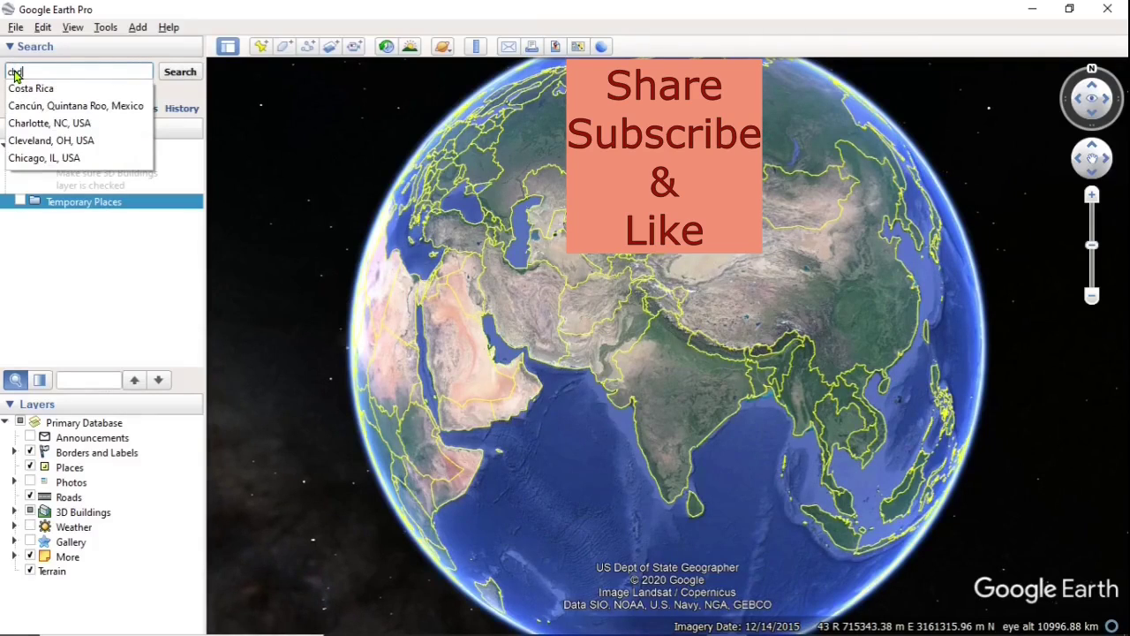
{"action": "type", "text": " shah"}
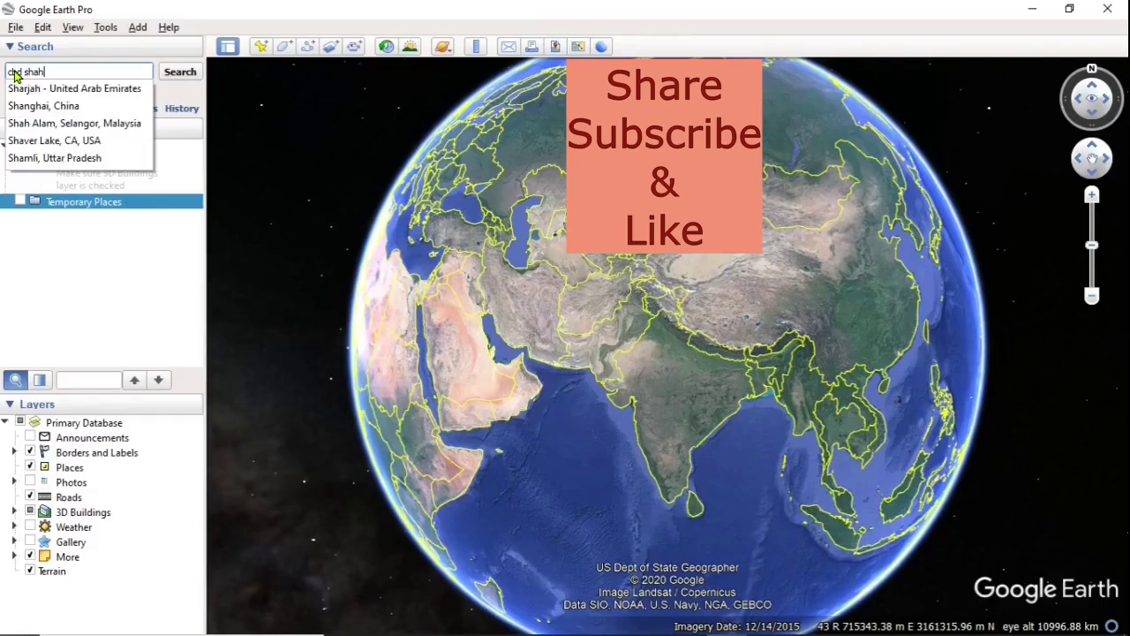
{"action": "type", "text": "dara "}
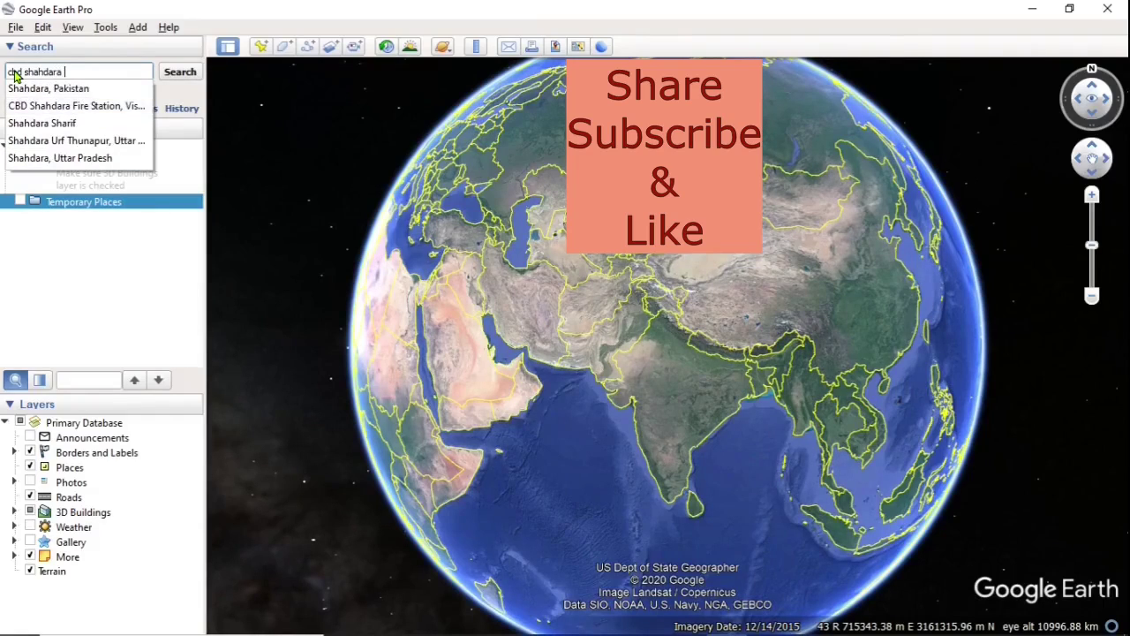
{"action": "type", "text": "delhi"}
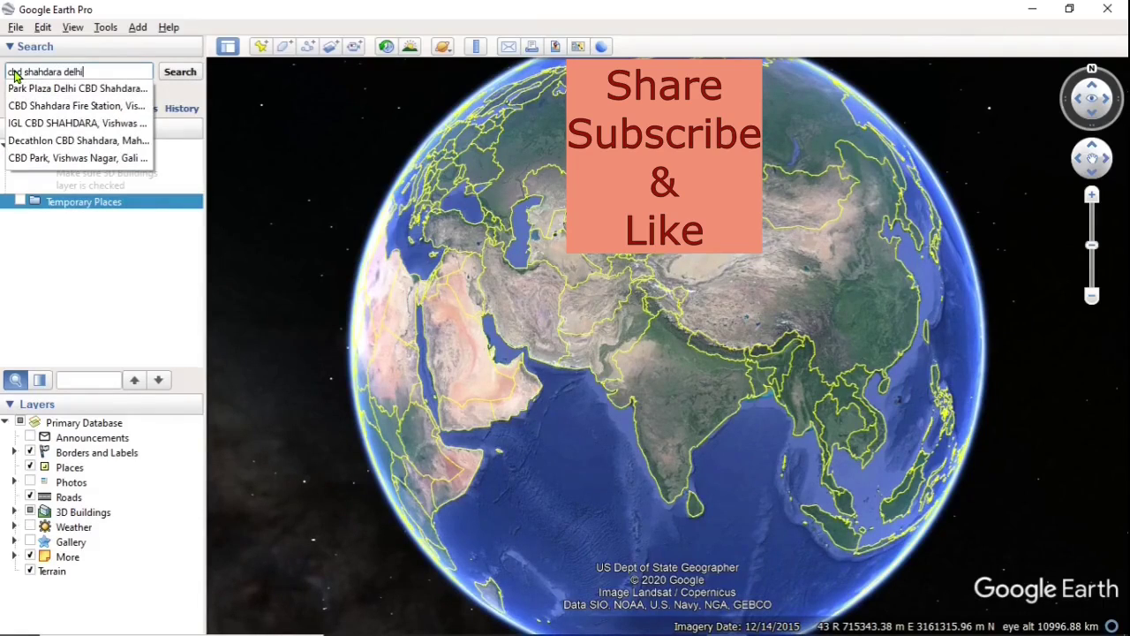
{"action": "left_click", "coordinate": [62, 173]}
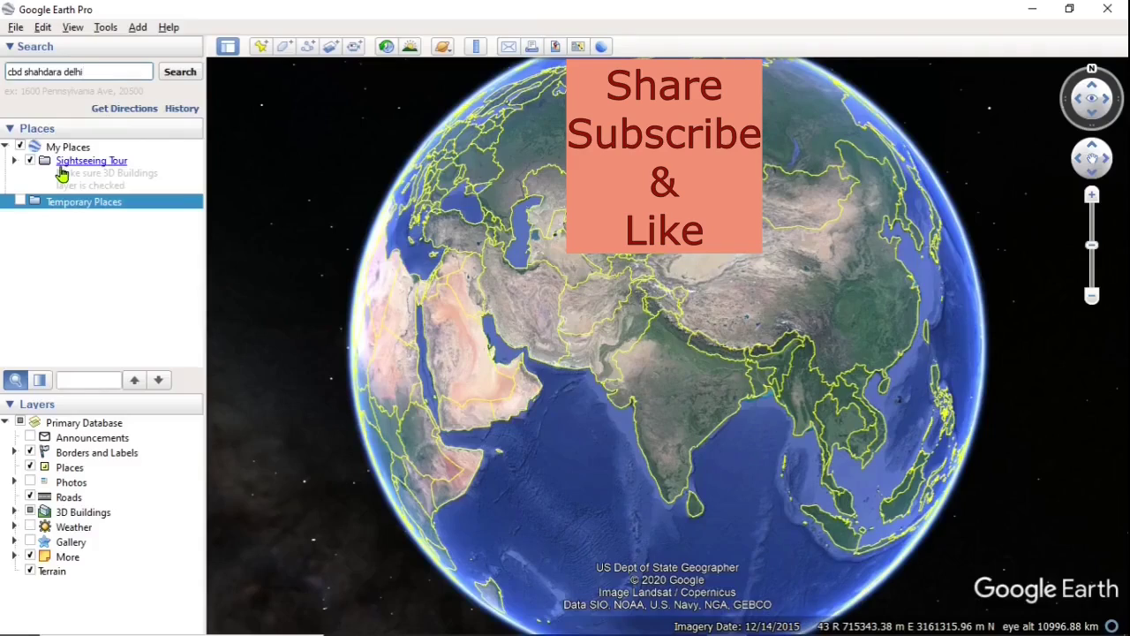
{"action": "key", "text": "Return"}
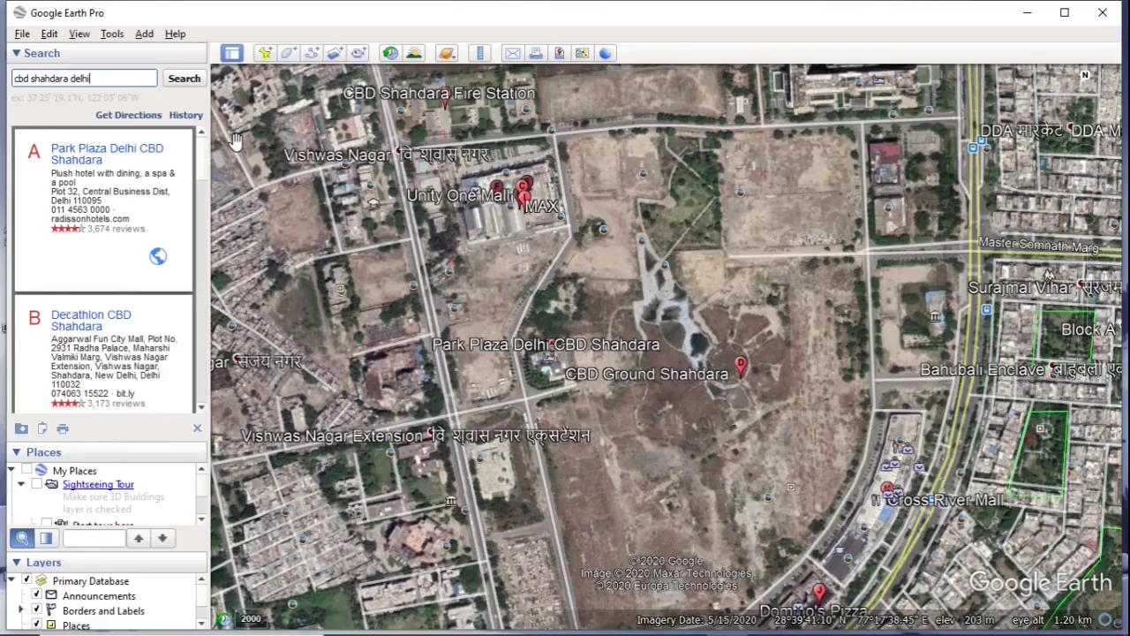
{"action": "scroll", "coordinate": [558, 226], "scroll_direction": "down", "scroll_amount": 2}
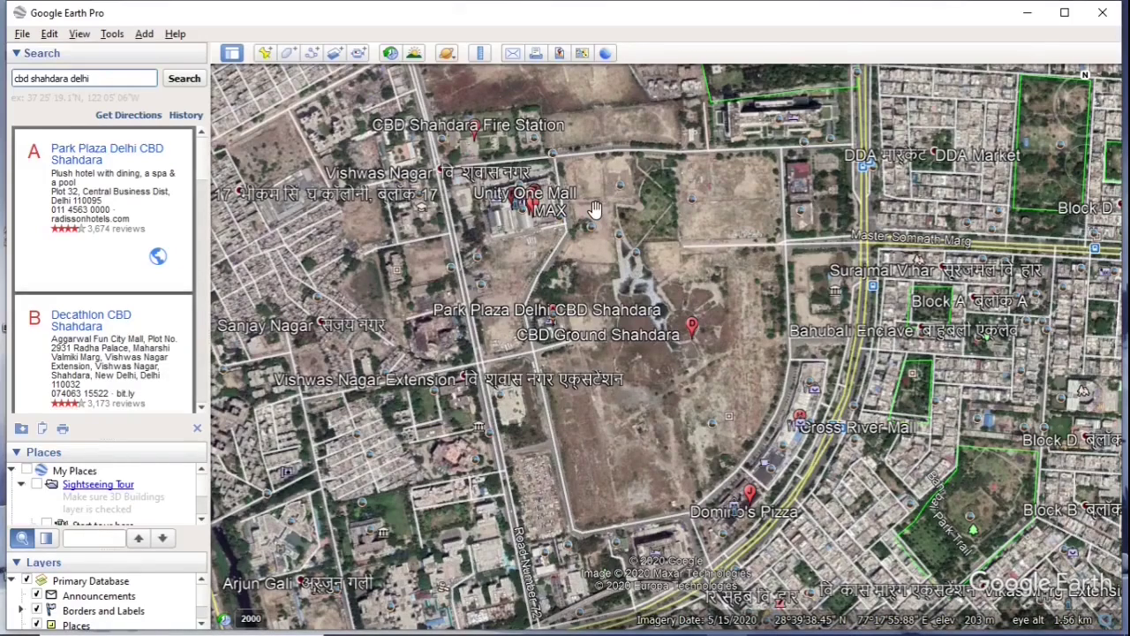
{"action": "scroll", "coordinate": [591, 208], "scroll_direction": "down", "scroll_amount": 1}
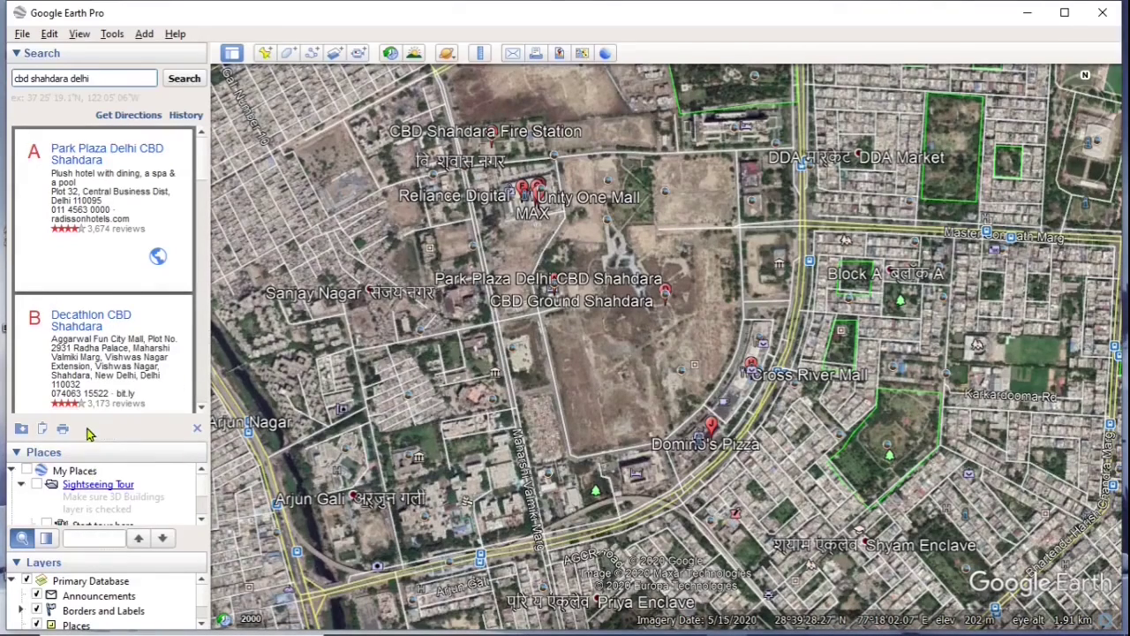
Step: Hide all Primary Database layers, including Terrain, and clear the search results from the map
{"action": "left_click_drag", "start_coordinate": [88, 437], "coordinate": [96, 167]}
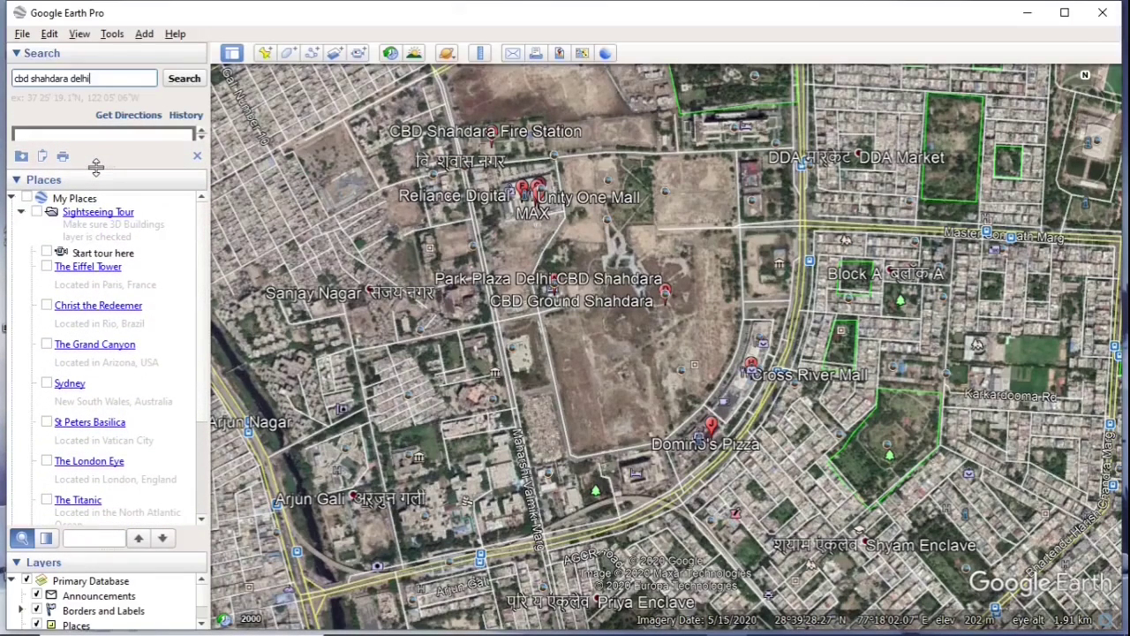
{"action": "left_click_drag", "start_coordinate": [97, 167], "coordinate": [96, 169]}
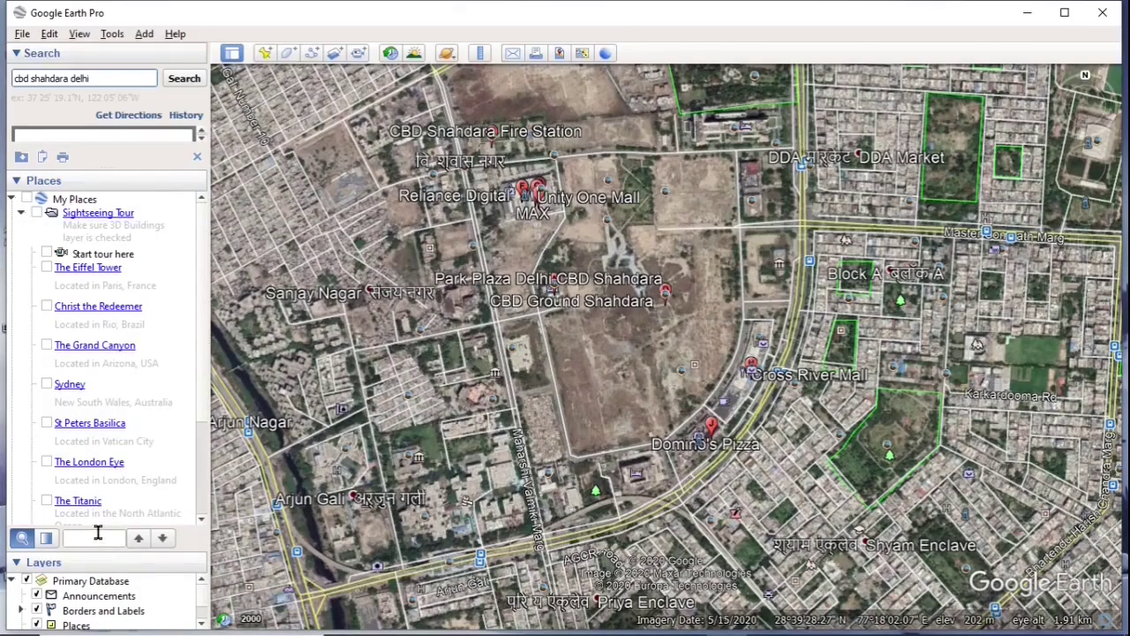
{"action": "left_click_drag", "start_coordinate": [100, 541], "coordinate": [114, 276]}
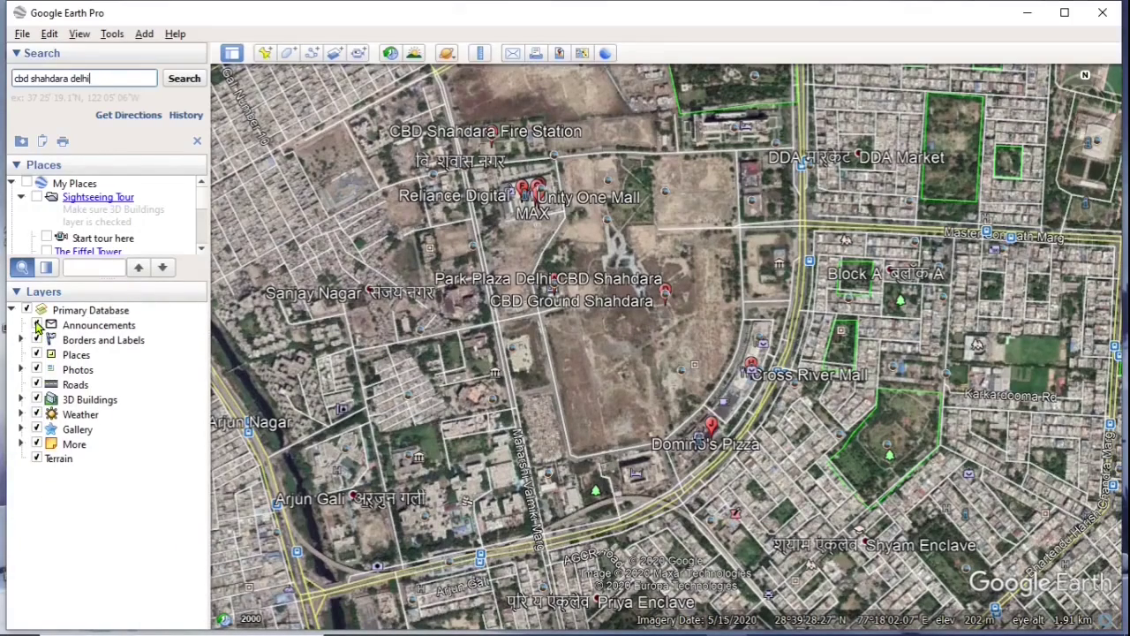
{"action": "left_click", "coordinate": [37, 460]}
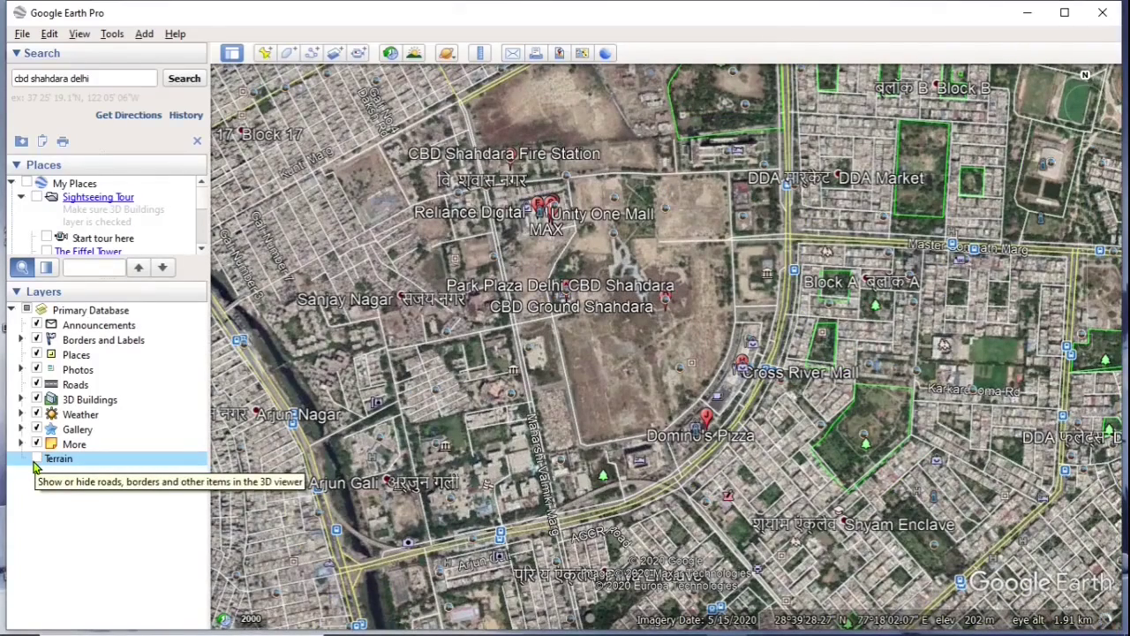
{"action": "left_click", "coordinate": [29, 311]}
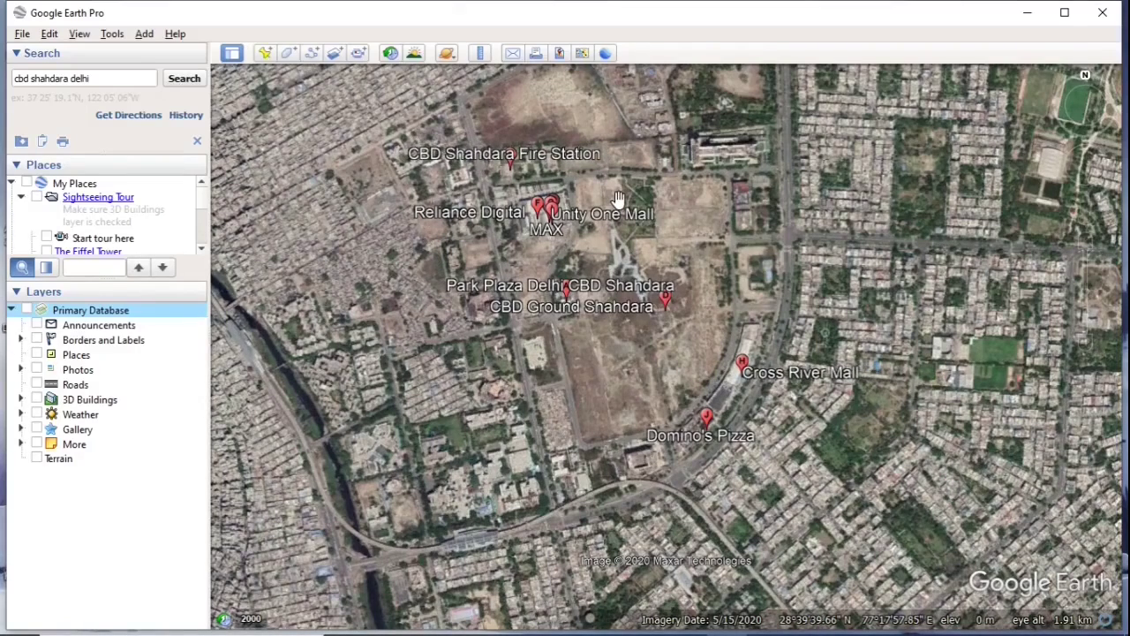
{"action": "left_click", "coordinate": [199, 145]}
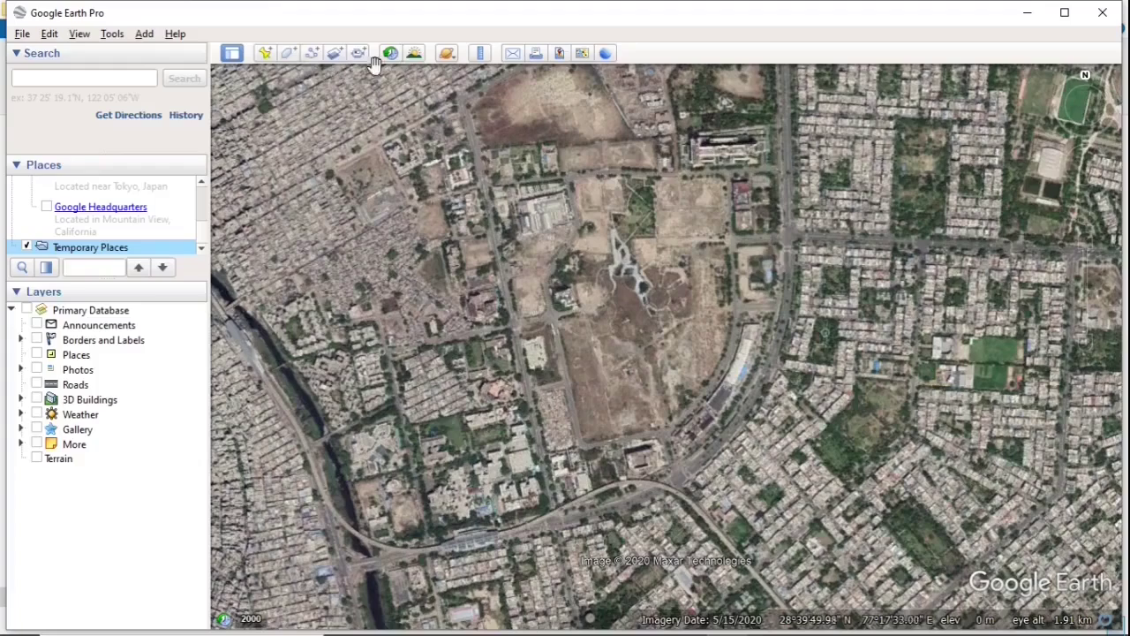
Step: Measure a horizontal ruler line about 2,120 m long across the lower part of the map, using metres
{"action": "left_click", "coordinate": [479, 54]}
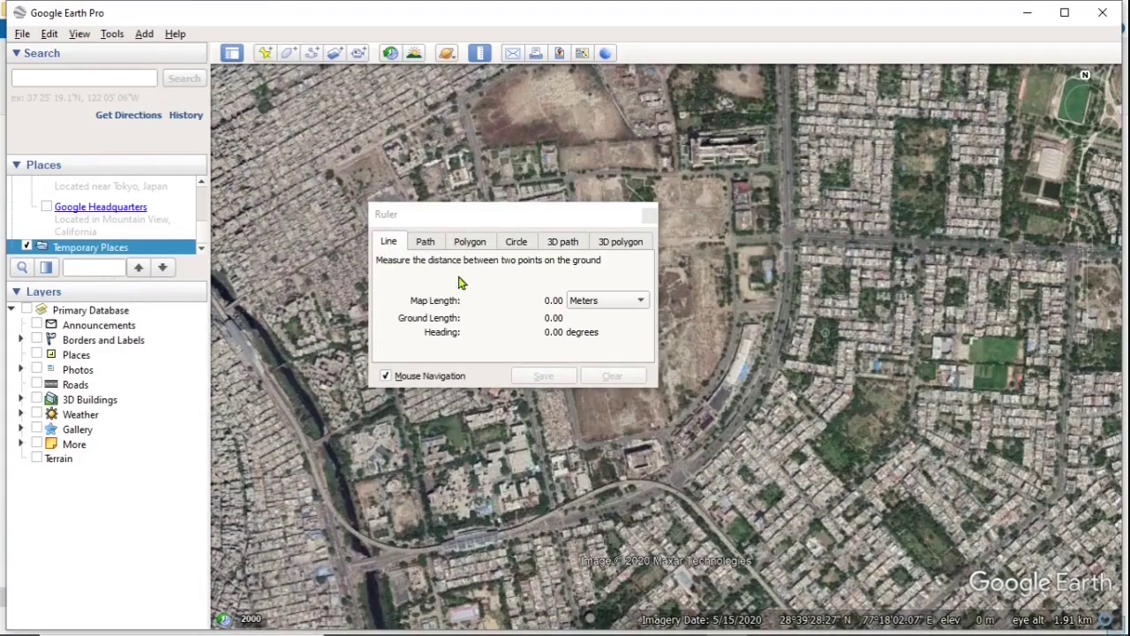
{"action": "left_click", "coordinate": [628, 307]}
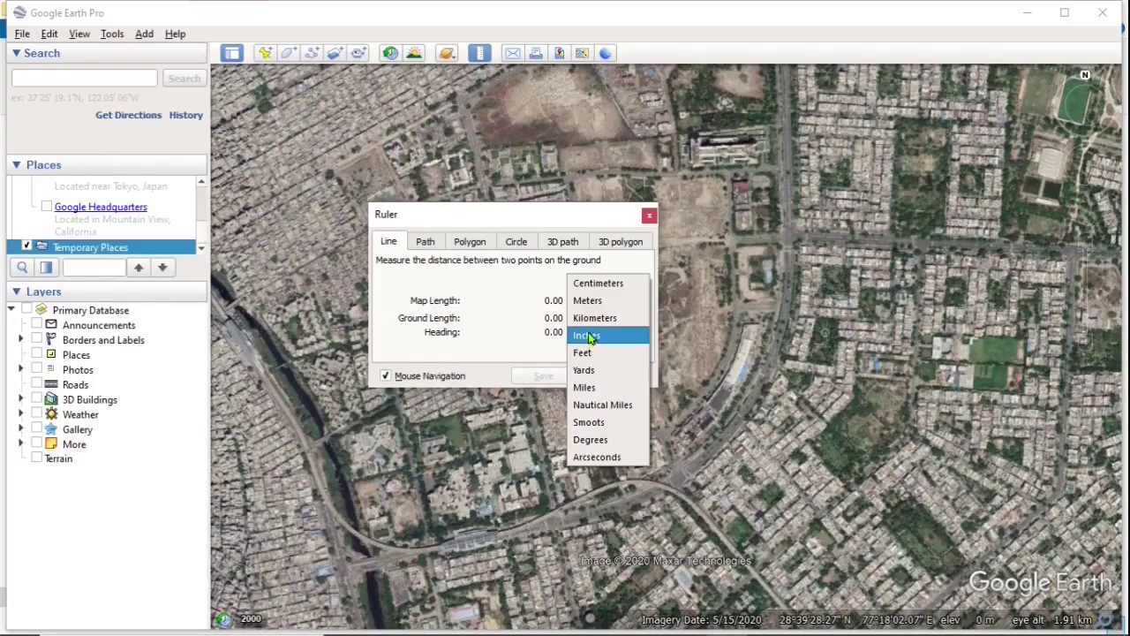
{"action": "left_click", "coordinate": [591, 302]}
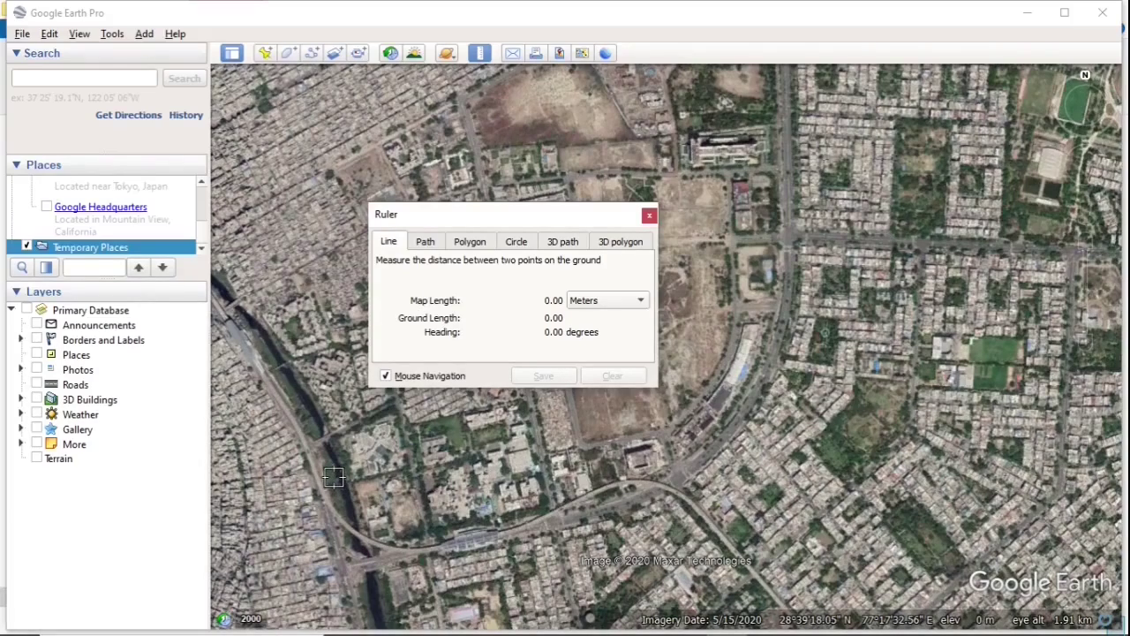
{"action": "left_click", "coordinate": [228, 541]}
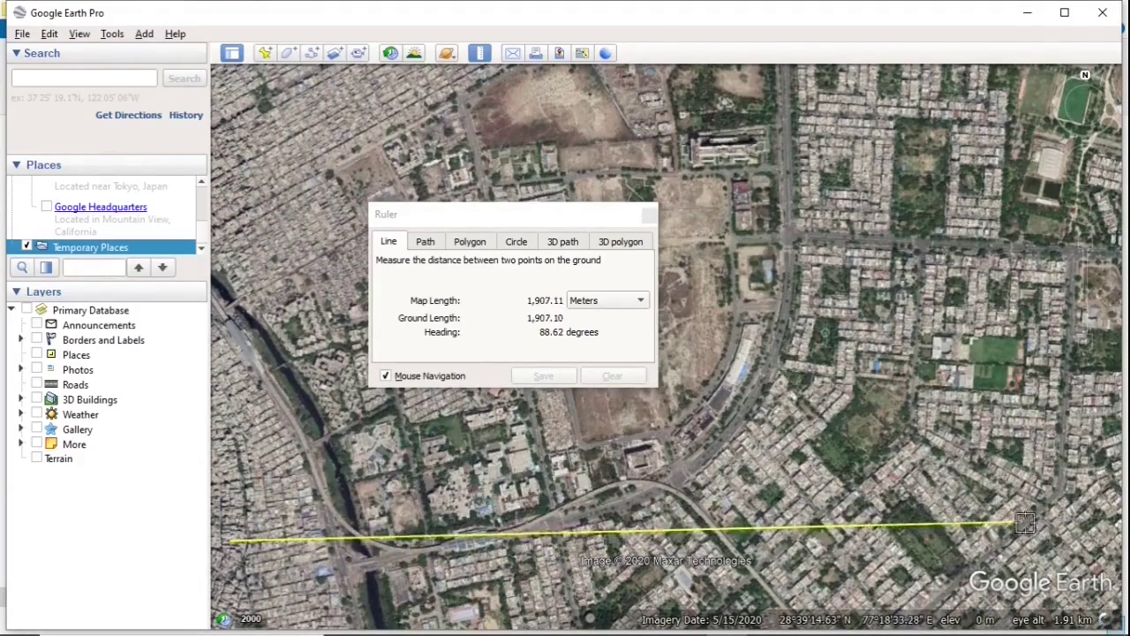
{"action": "left_click", "coordinate": [1104, 543]}
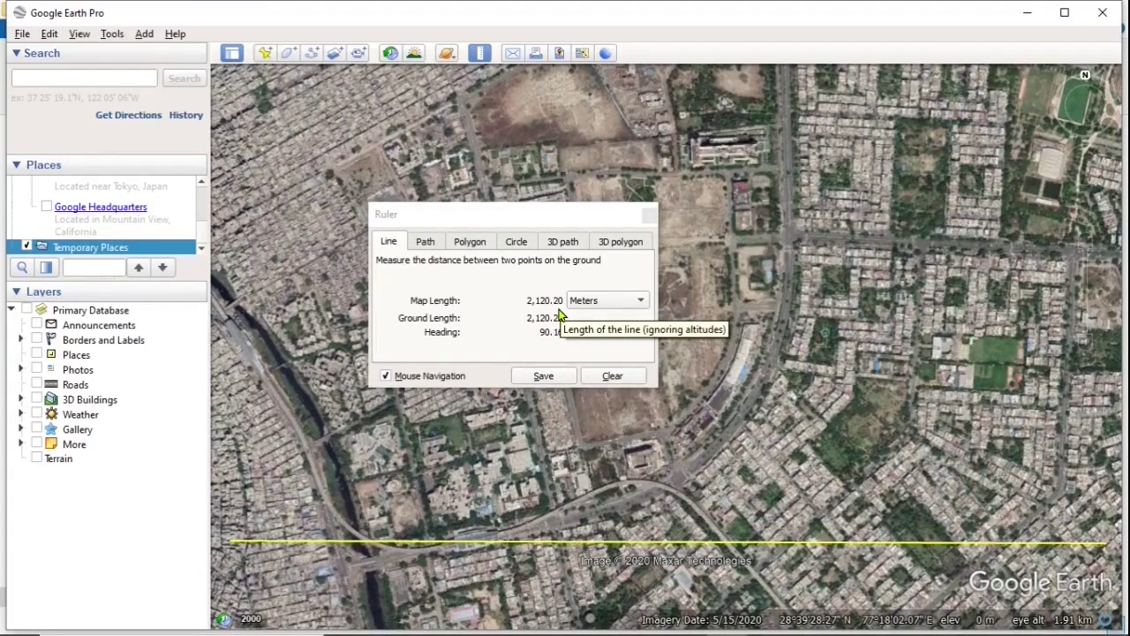
Step: Save the ruler line as the path "Line Measure" with its length measured in centimeters
{"action": "left_click", "coordinate": [543, 376]}
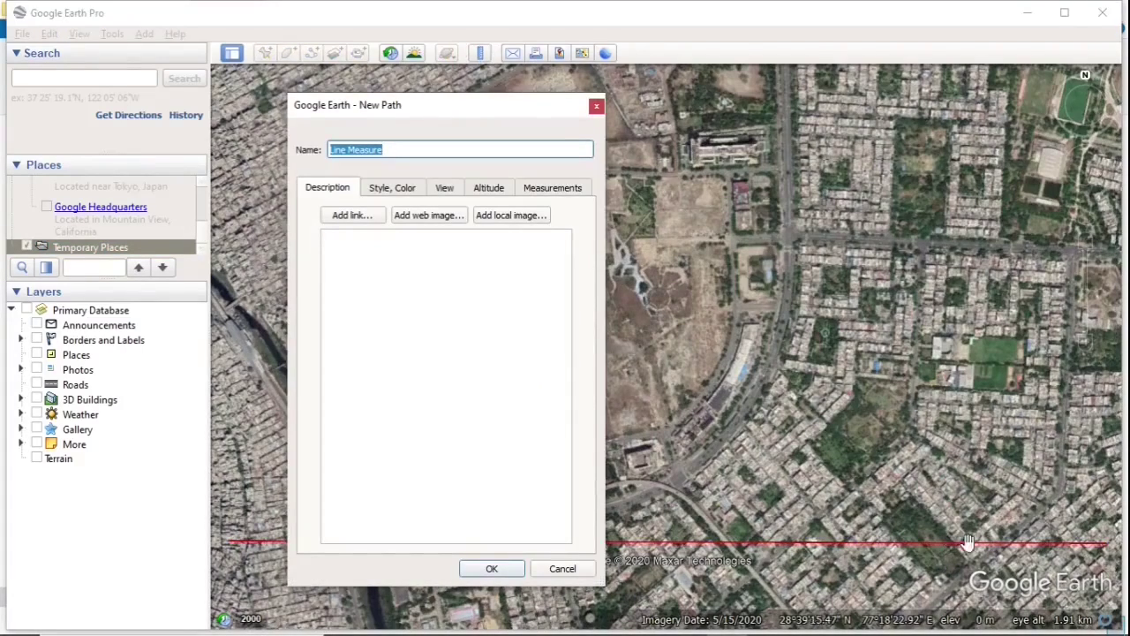
{"action": "left_click", "coordinate": [551, 190]}
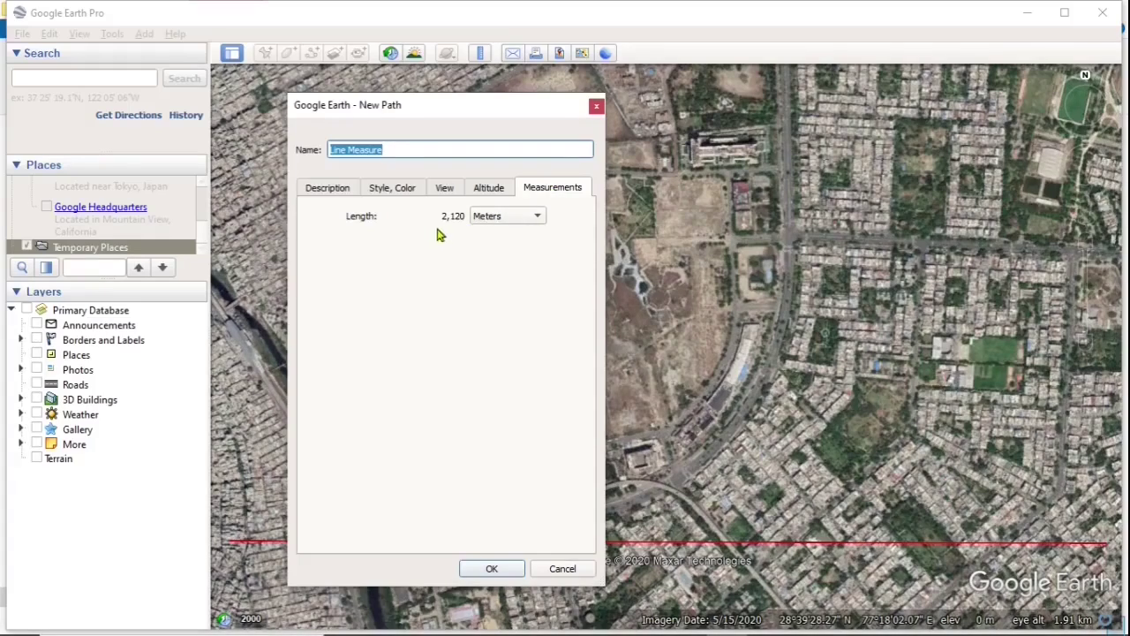
{"action": "left_click", "coordinate": [538, 217]}
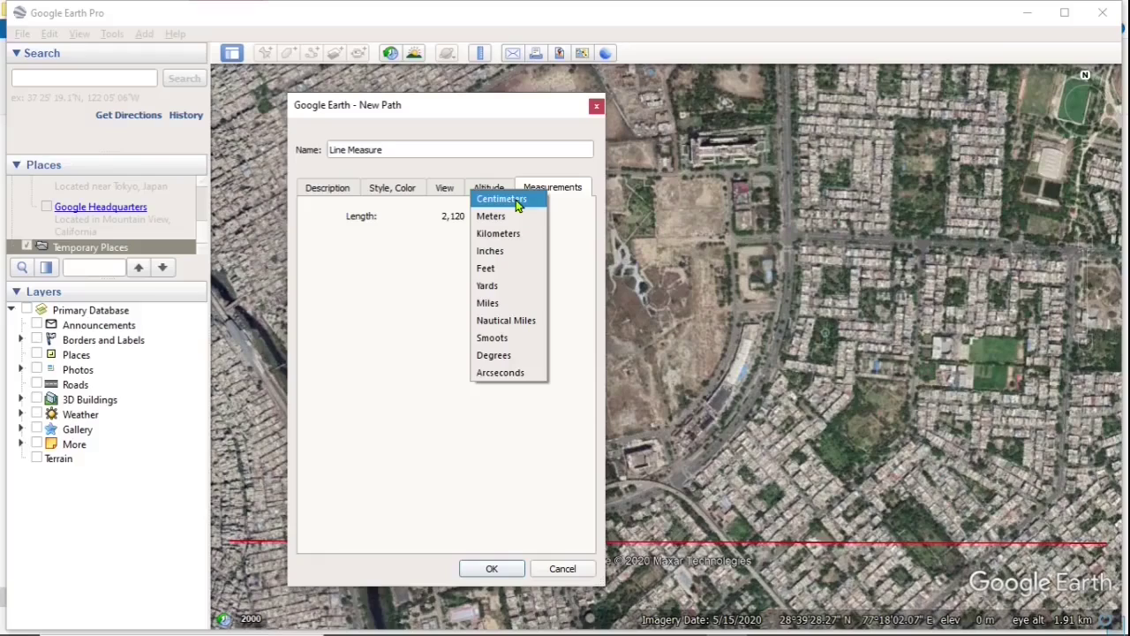
{"action": "left_click", "coordinate": [518, 202]}
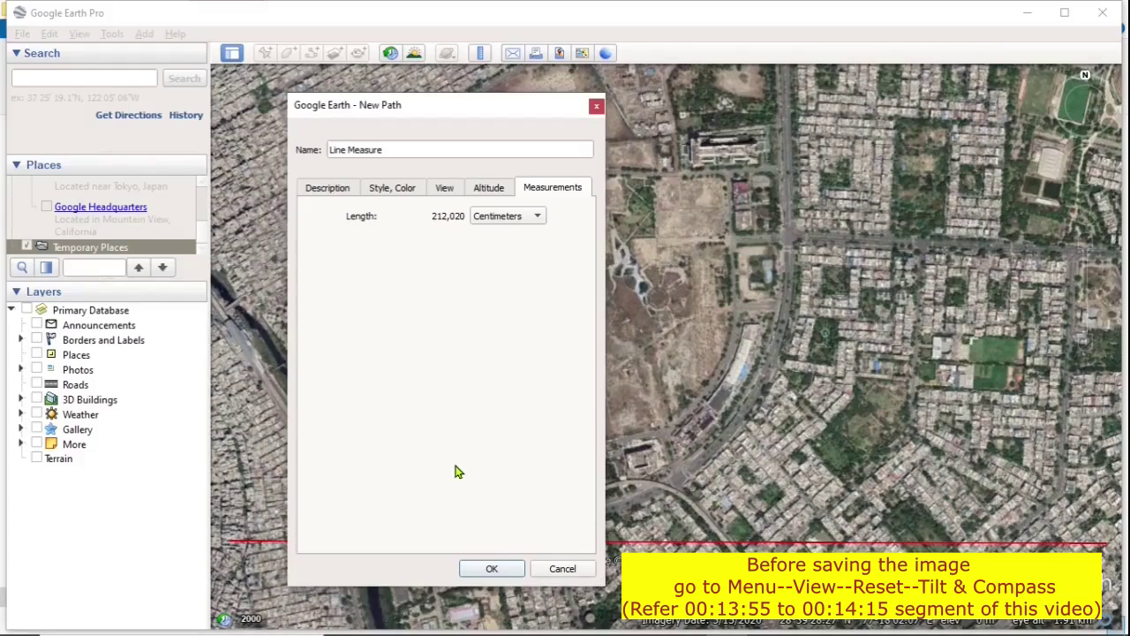
{"action": "left_click", "coordinate": [492, 570]}
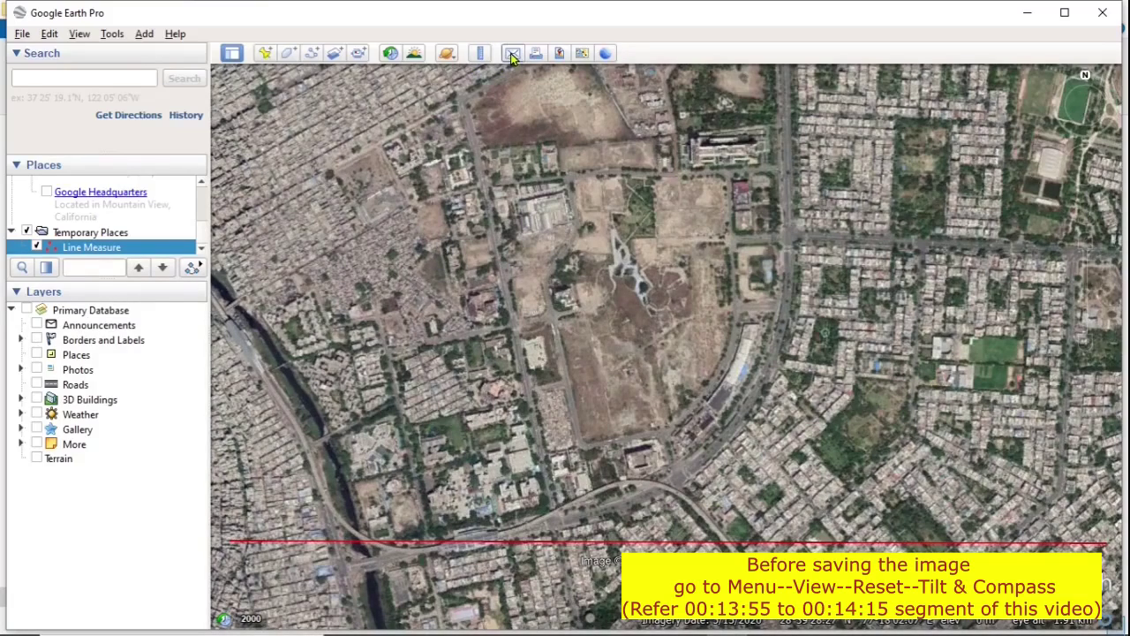
Step: Start saving the map view as an image and set its resolution to Maximum (4800x2854)
{"action": "left_click", "coordinate": [558, 55]}
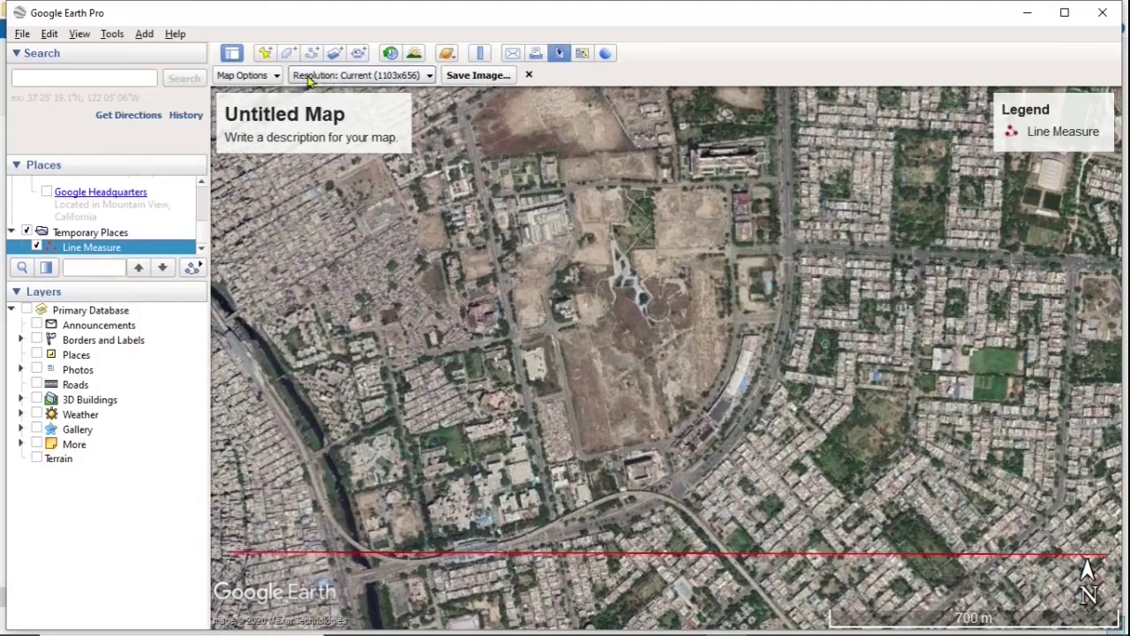
{"action": "left_click", "coordinate": [402, 80]}
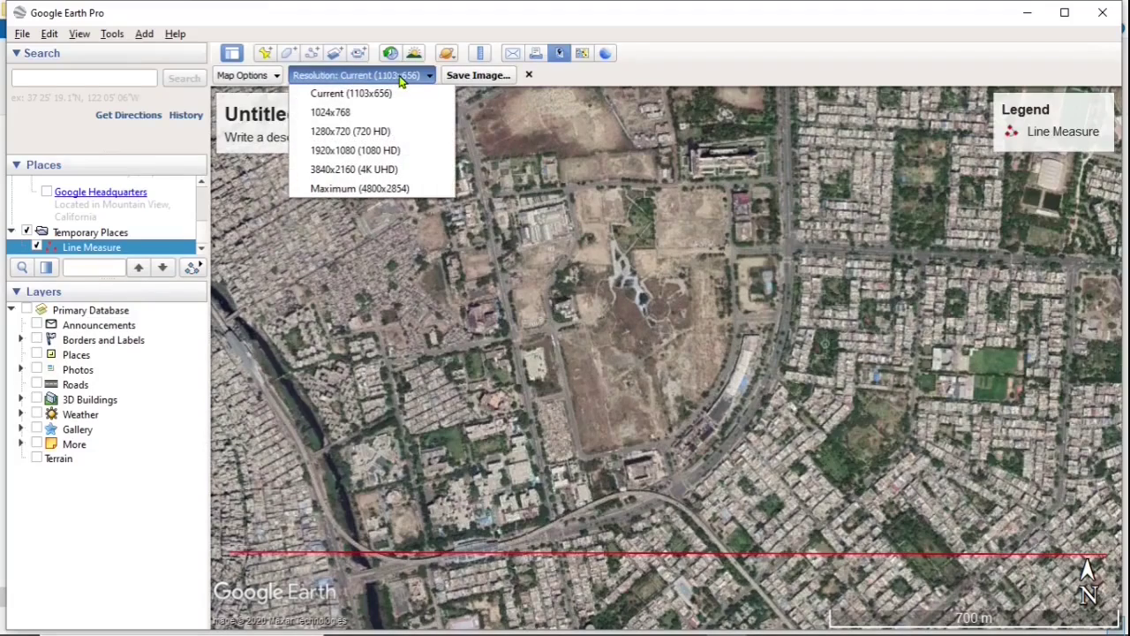
{"action": "left_click", "coordinate": [339, 190]}
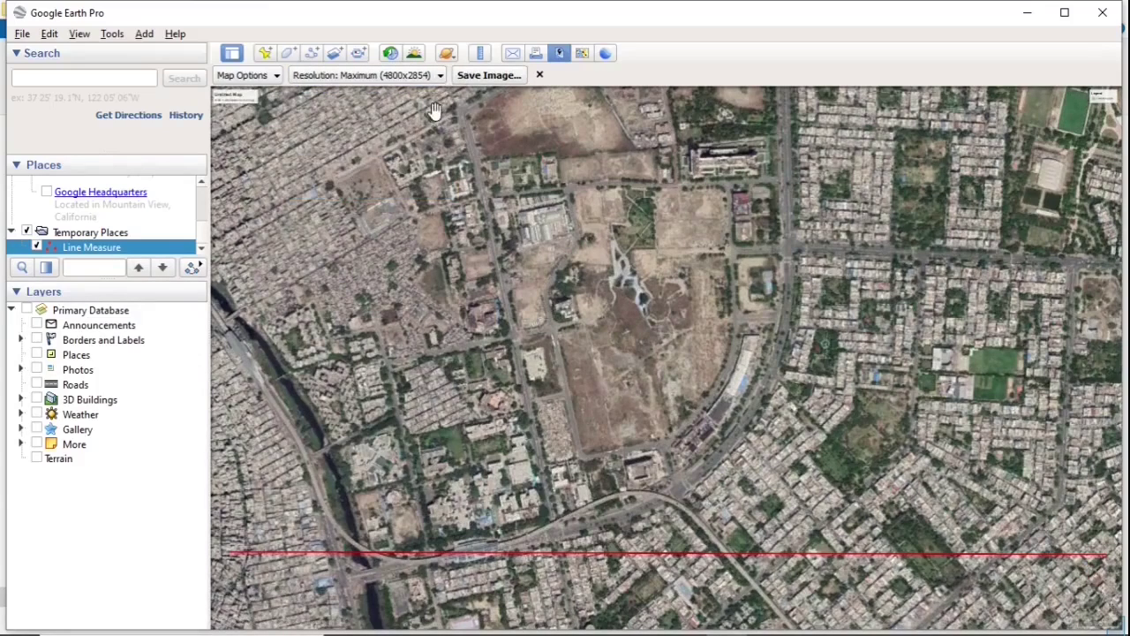
Step: Exclude the compass, scale, legend, and title and description from the map image
{"action": "left_click", "coordinate": [230, 77]}
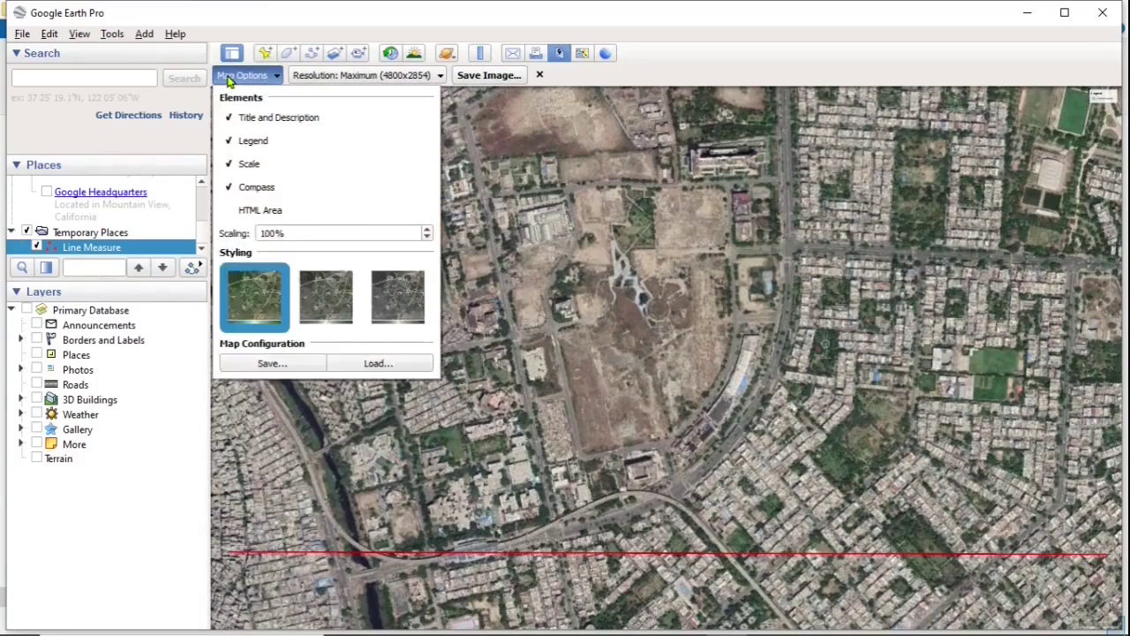
{"action": "left_click", "coordinate": [229, 187]}
{"action": "left_click", "coordinate": [230, 164]}
{"action": "left_click", "coordinate": [229, 140]}
{"action": "left_click", "coordinate": [231, 120]}
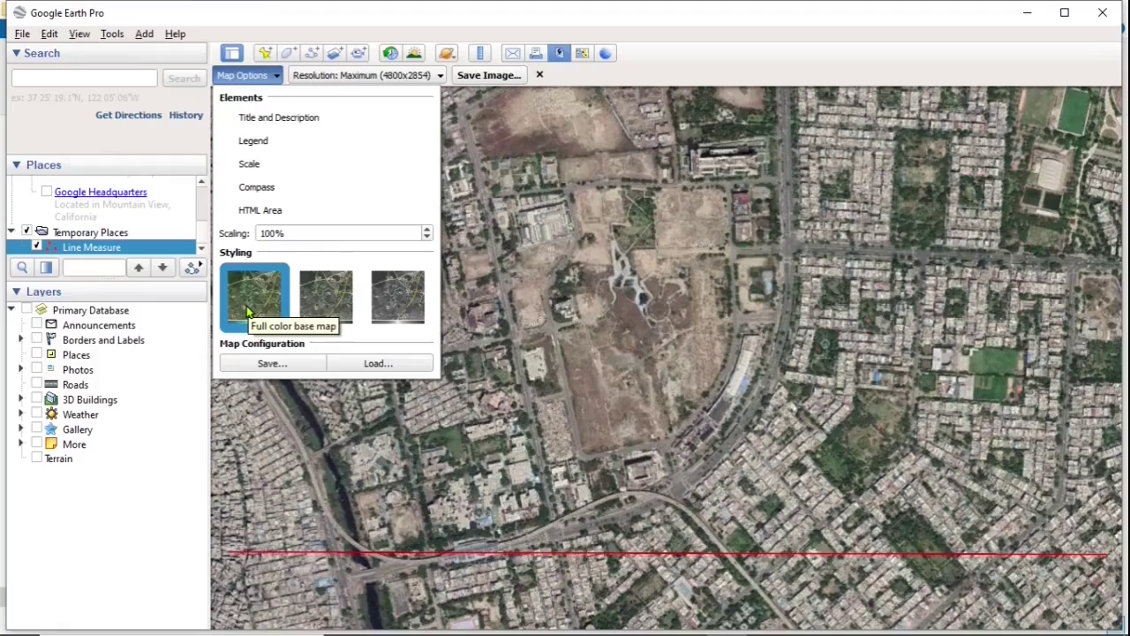
Step: Preview the other two base map stylings, return to full color, and dismiss saving the map configuration
{"action": "left_click", "coordinate": [325, 304]}
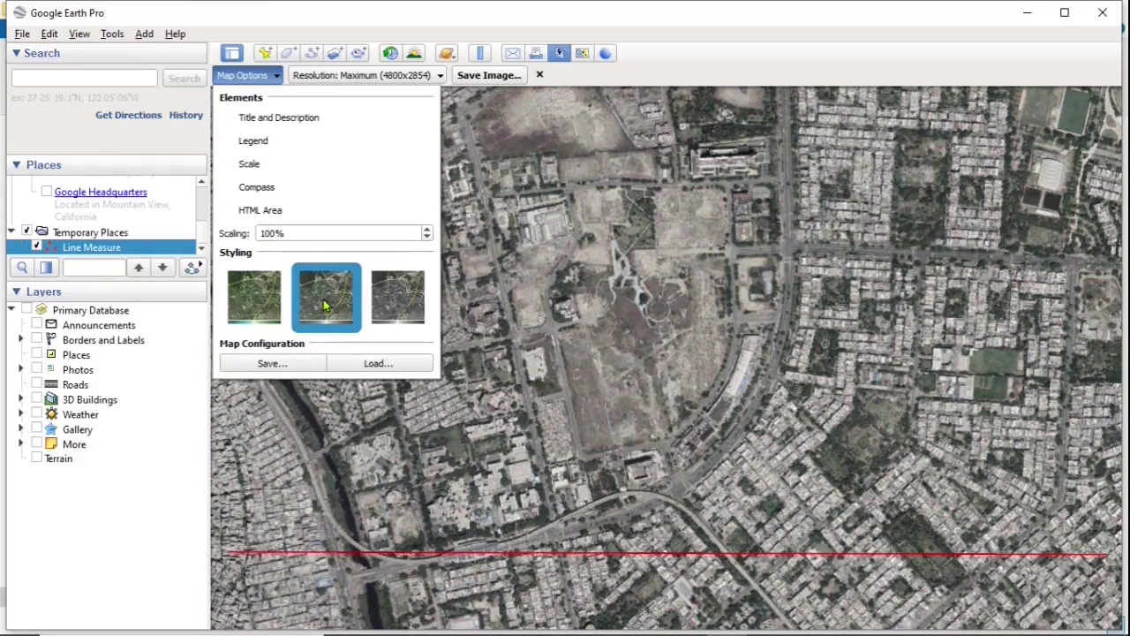
{"action": "left_click", "coordinate": [397, 301]}
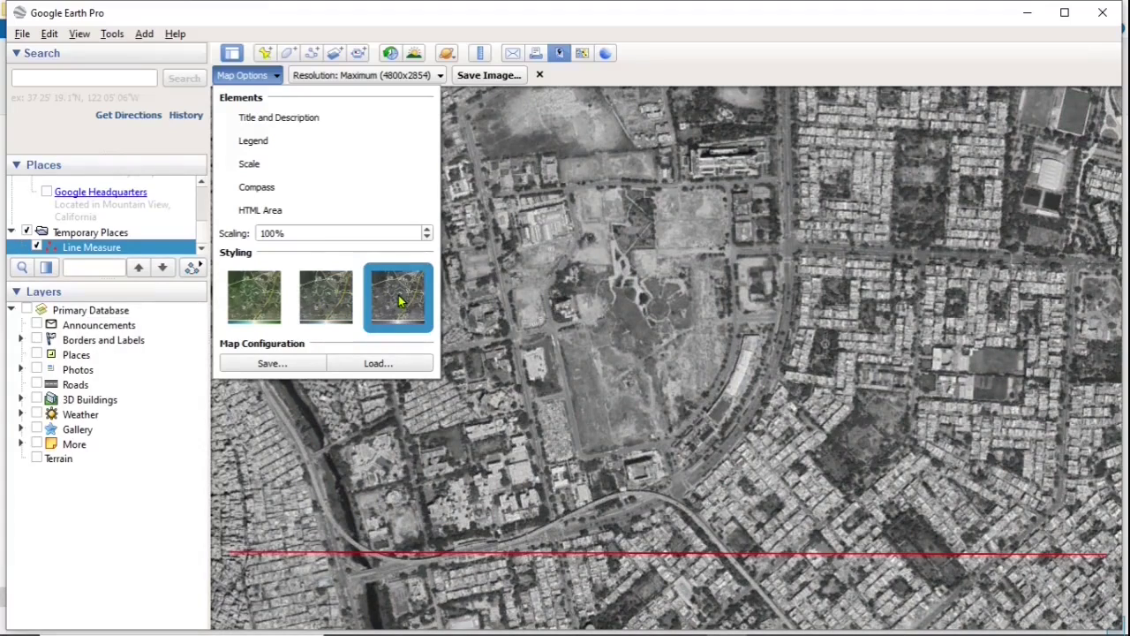
{"action": "left_click", "coordinate": [252, 307]}
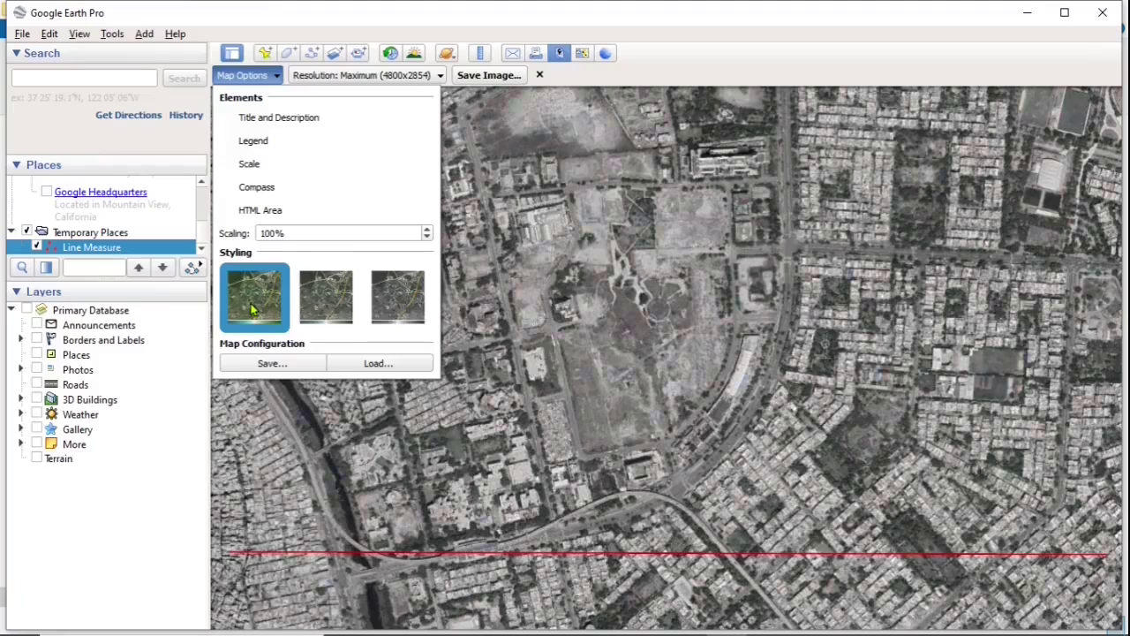
{"action": "left_click", "coordinate": [270, 363]}
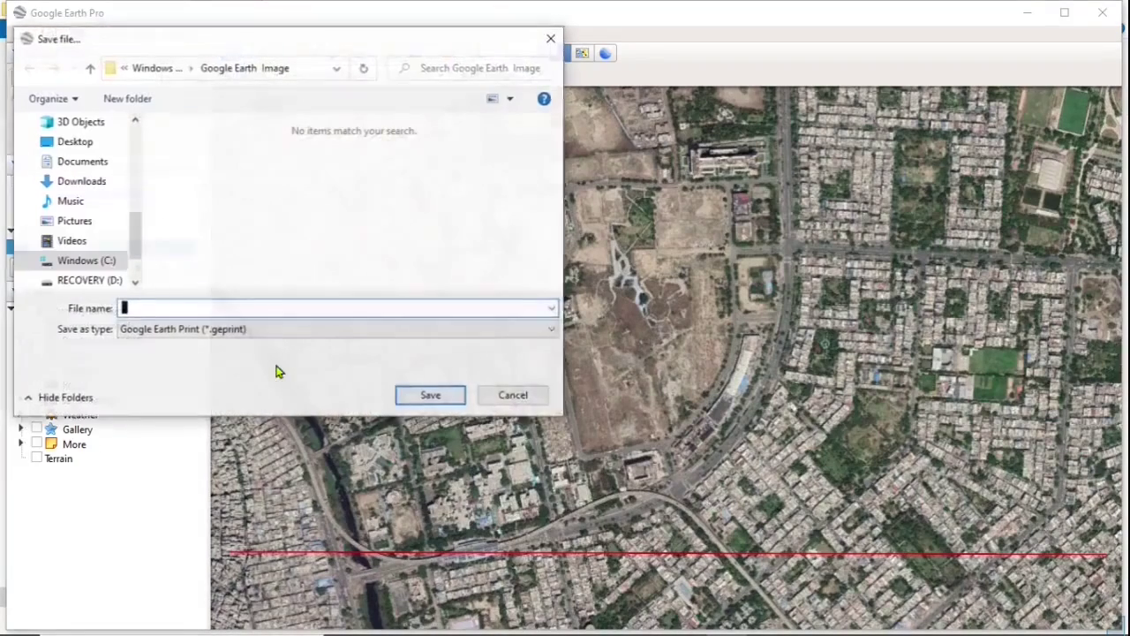
{"action": "left_click", "coordinate": [513, 395]}
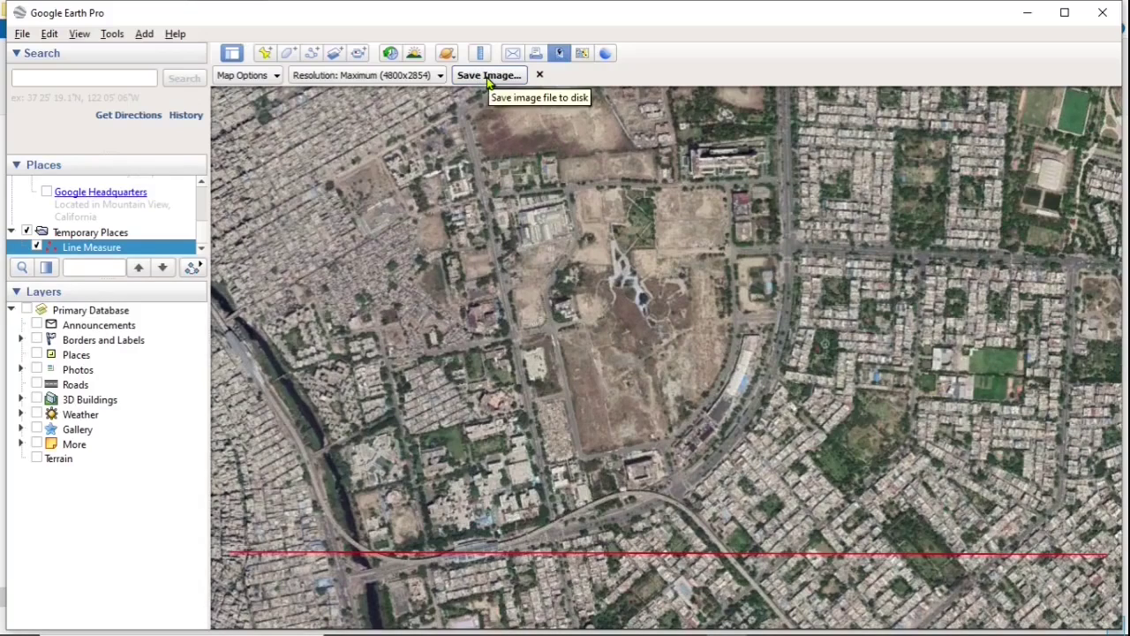
Step: Save the map as the JPEG image "CBD Shahdara - Delhi" in the Google Earth Image folder, replacing the existing file
{"action": "left_click", "coordinate": [486, 77]}
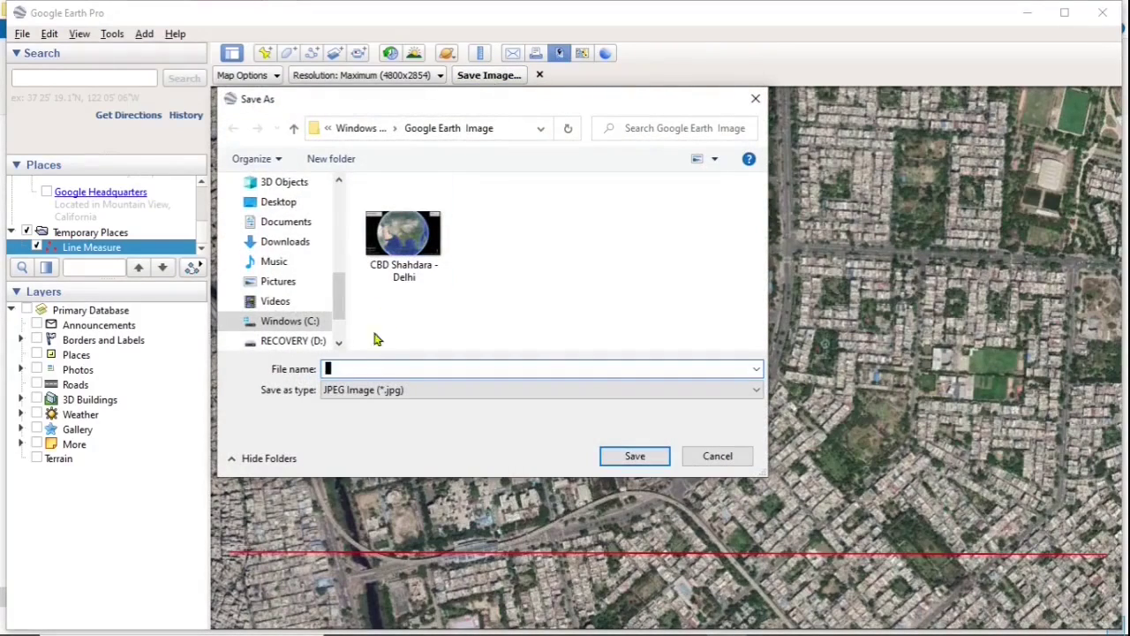
{"action": "left_click", "coordinate": [406, 396]}
{"action": "left_click", "coordinate": [406, 400]}
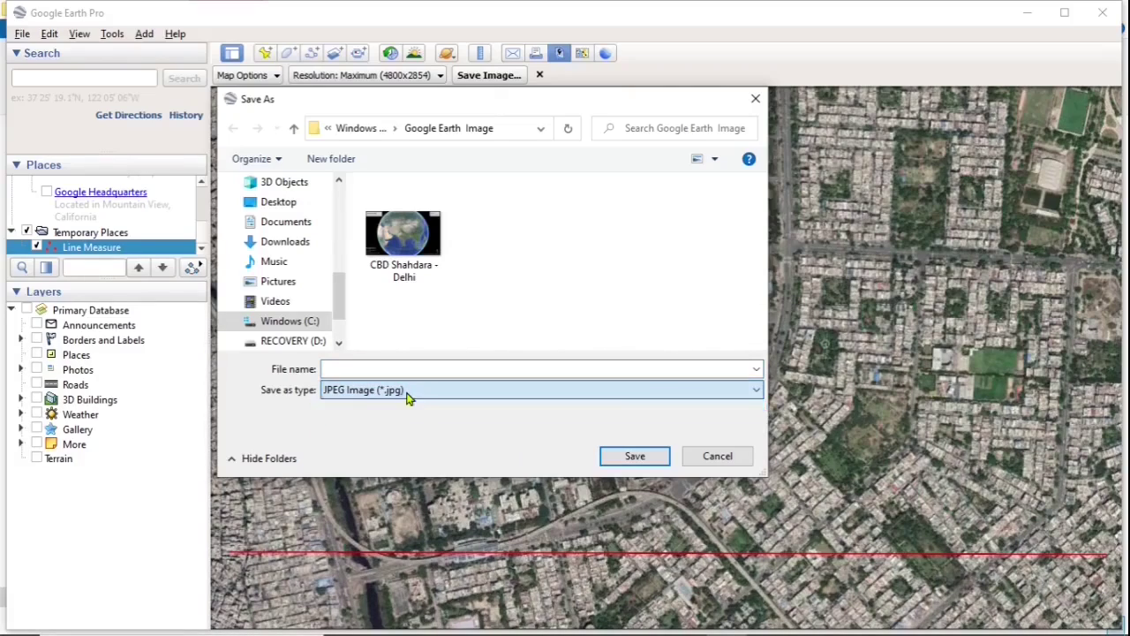
{"action": "left_click", "coordinate": [402, 270]}
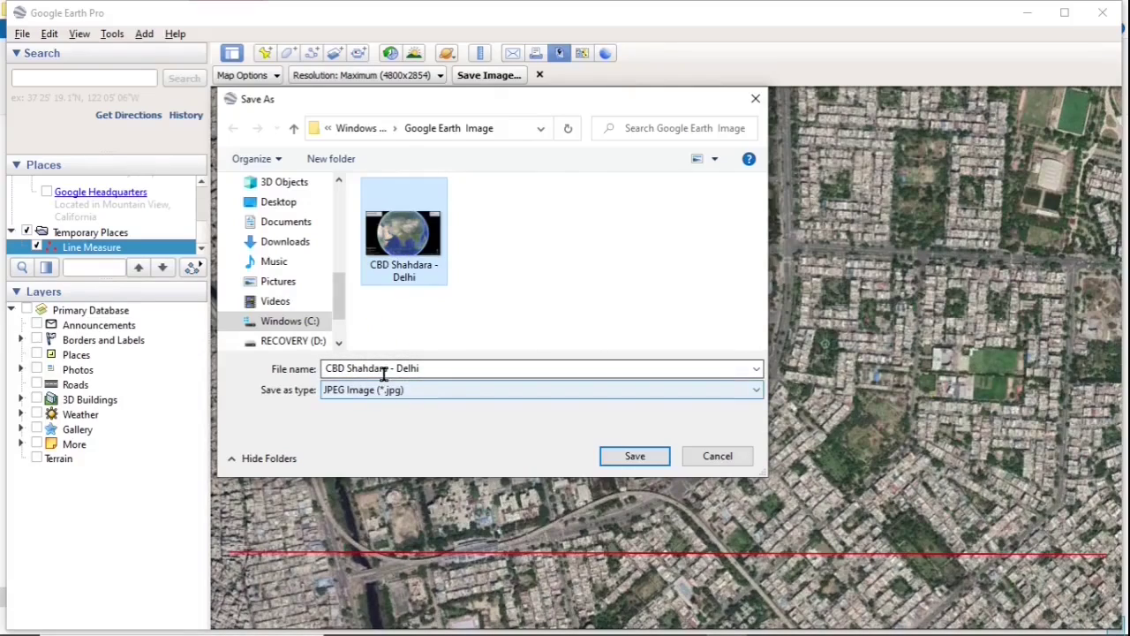
{"action": "left_click", "coordinate": [635, 457]}
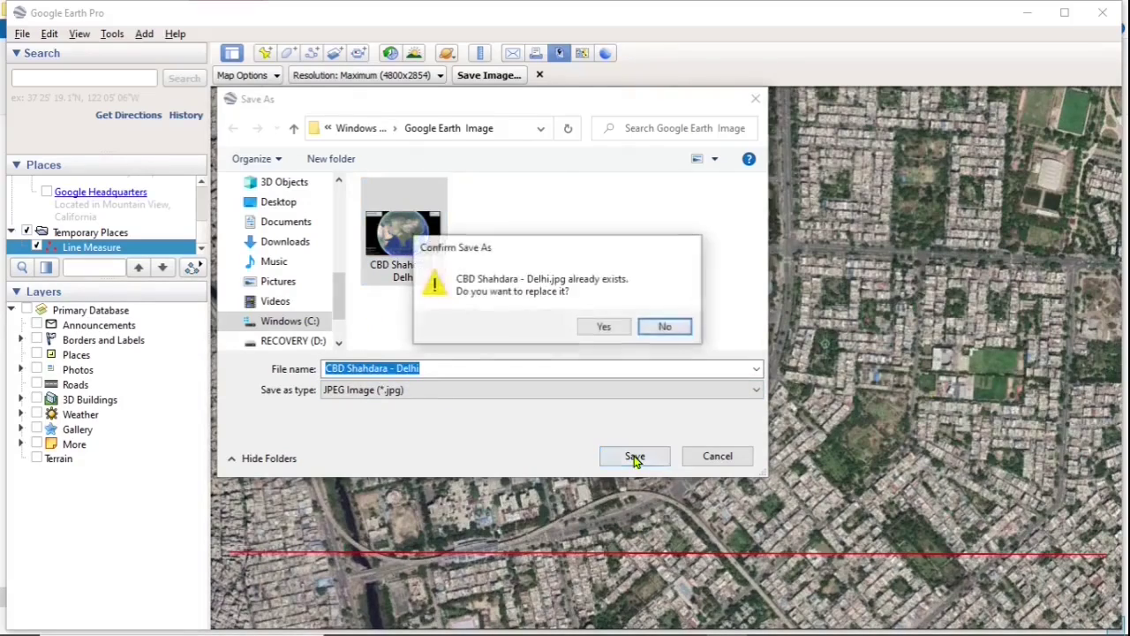
{"action": "left_click", "coordinate": [604, 327]}
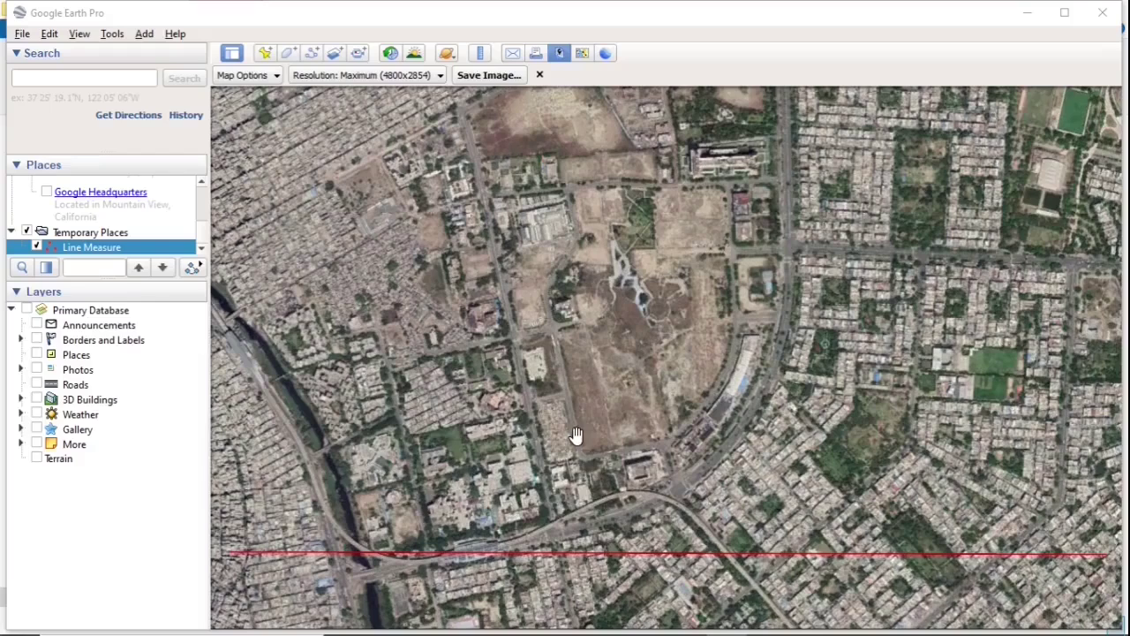
Step: Switch to AutoCAD and attach the image "CBD Shahdara - Delhi" to the Site Plan drawing at scale factor 1 and rotation 0
{"action": "left_click", "coordinate": [646, 621]}
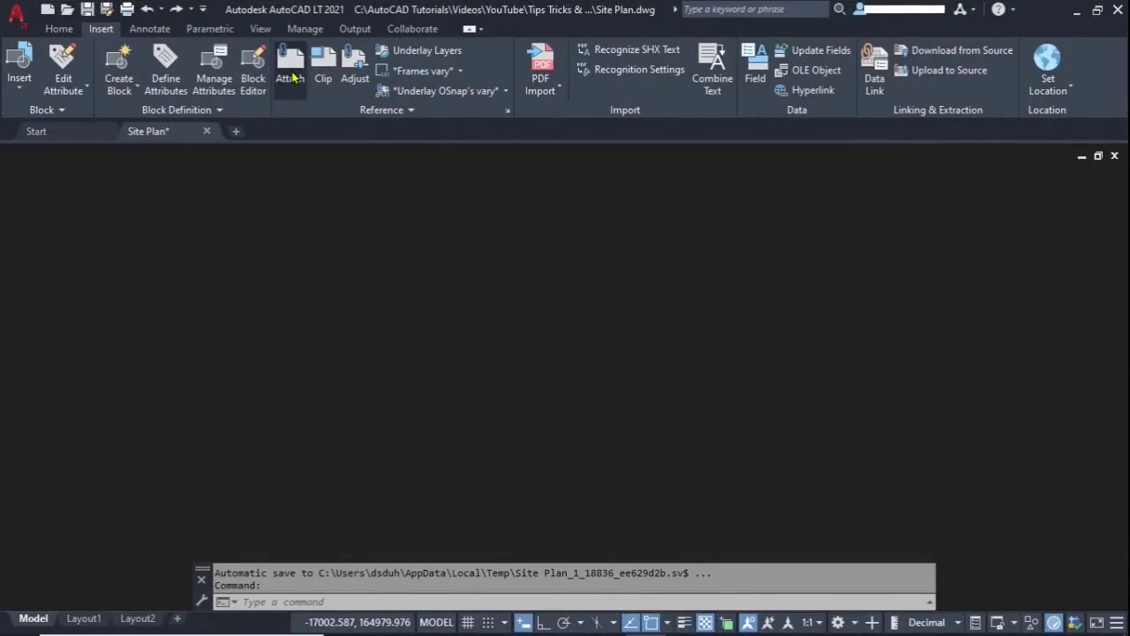
{"action": "left_click", "coordinate": [292, 71]}
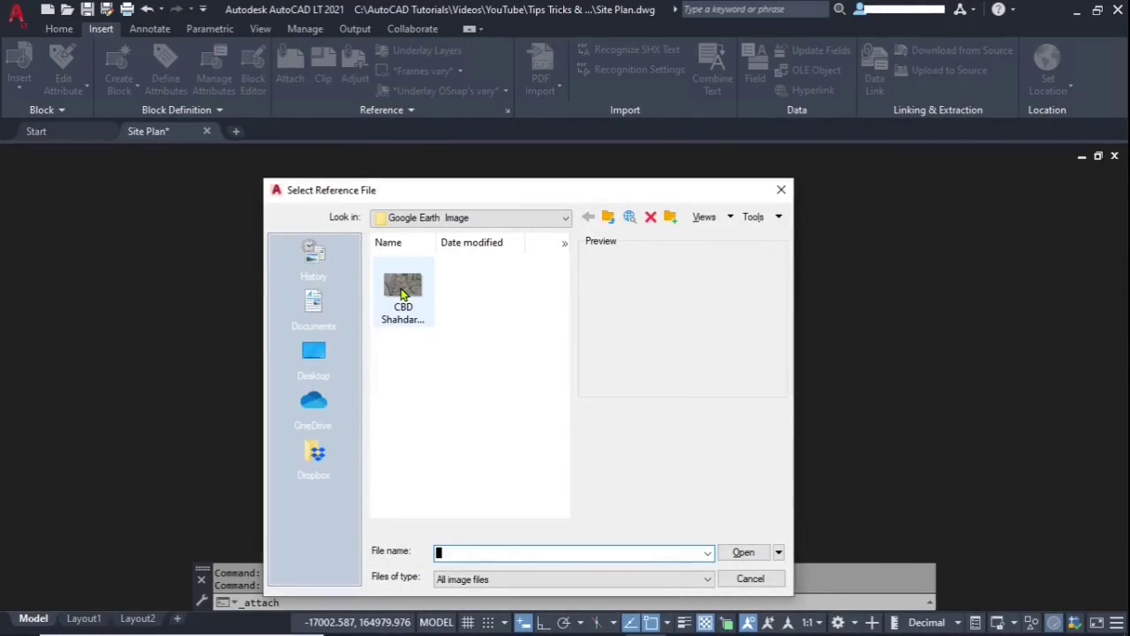
{"action": "left_click", "coordinate": [411, 300]}
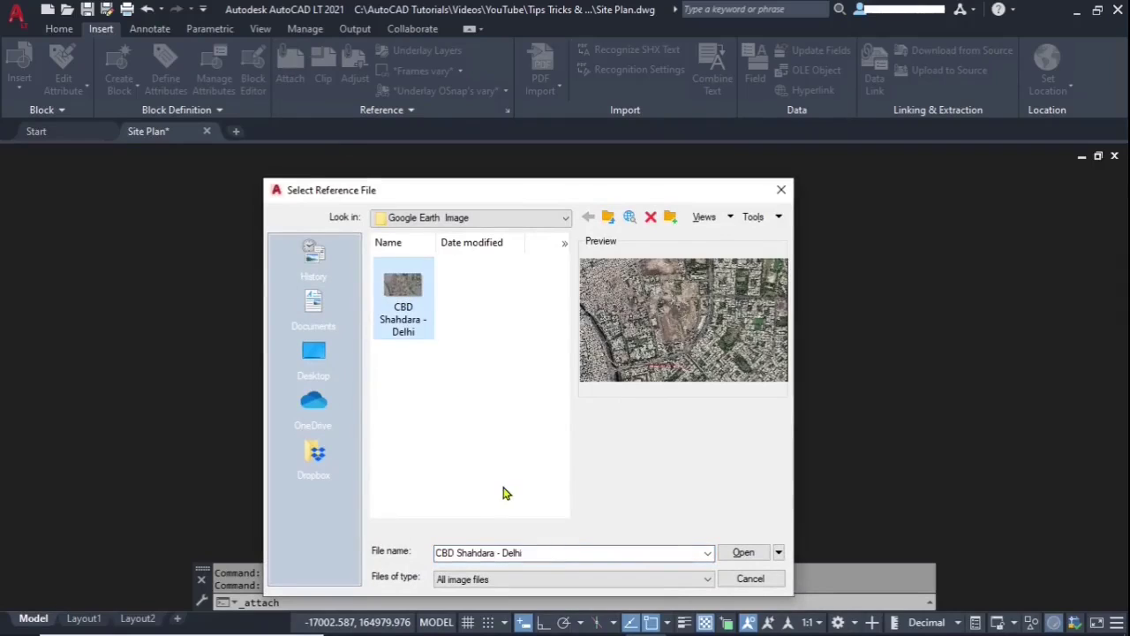
{"action": "left_click", "coordinate": [745, 552]}
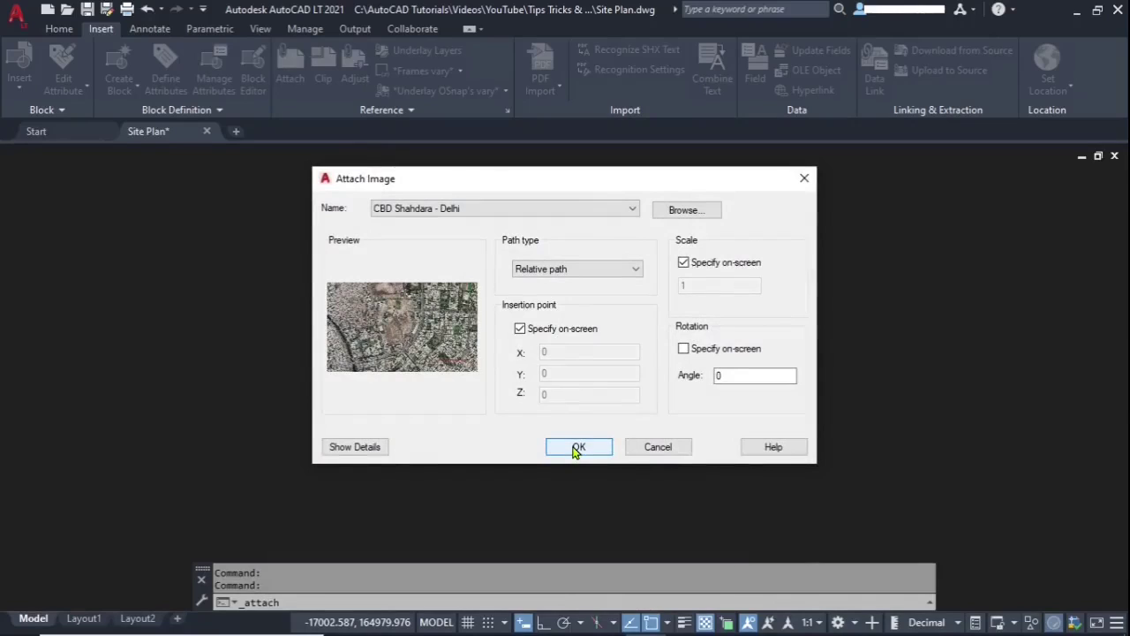
{"action": "left_click", "coordinate": [576, 447]}
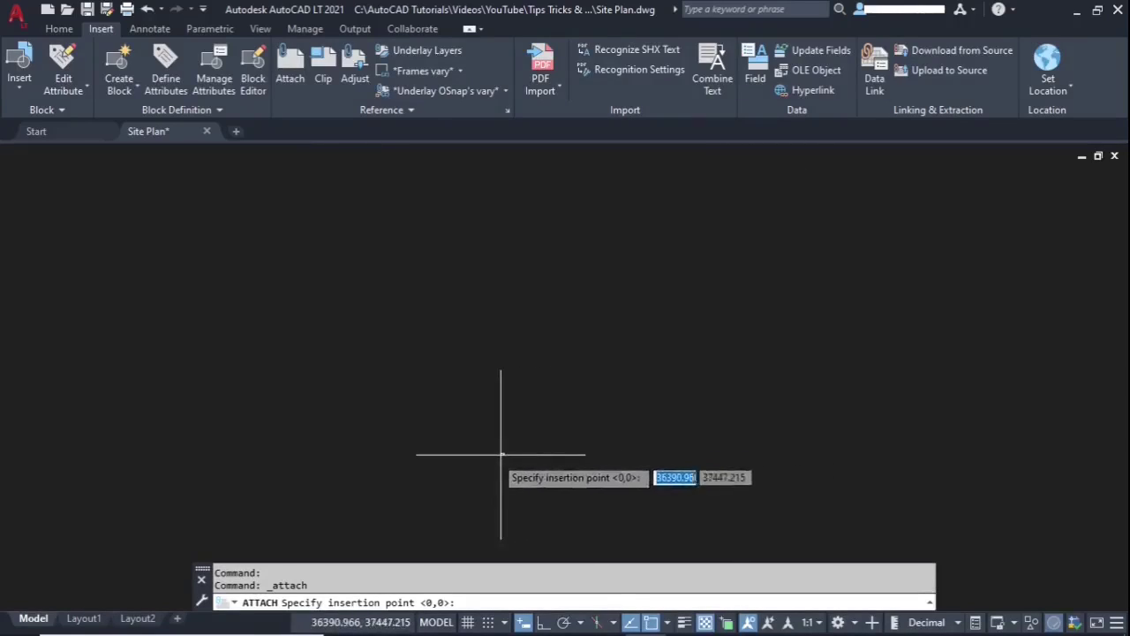
{"action": "left_click", "coordinate": [430, 450]}
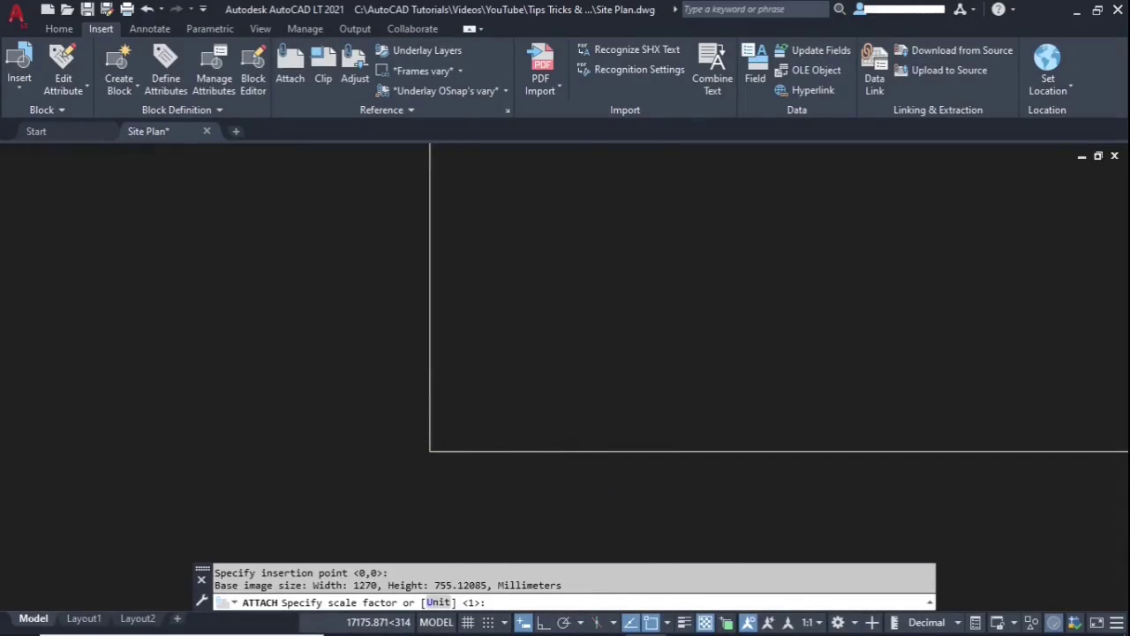
{"action": "key", "text": "Return"}
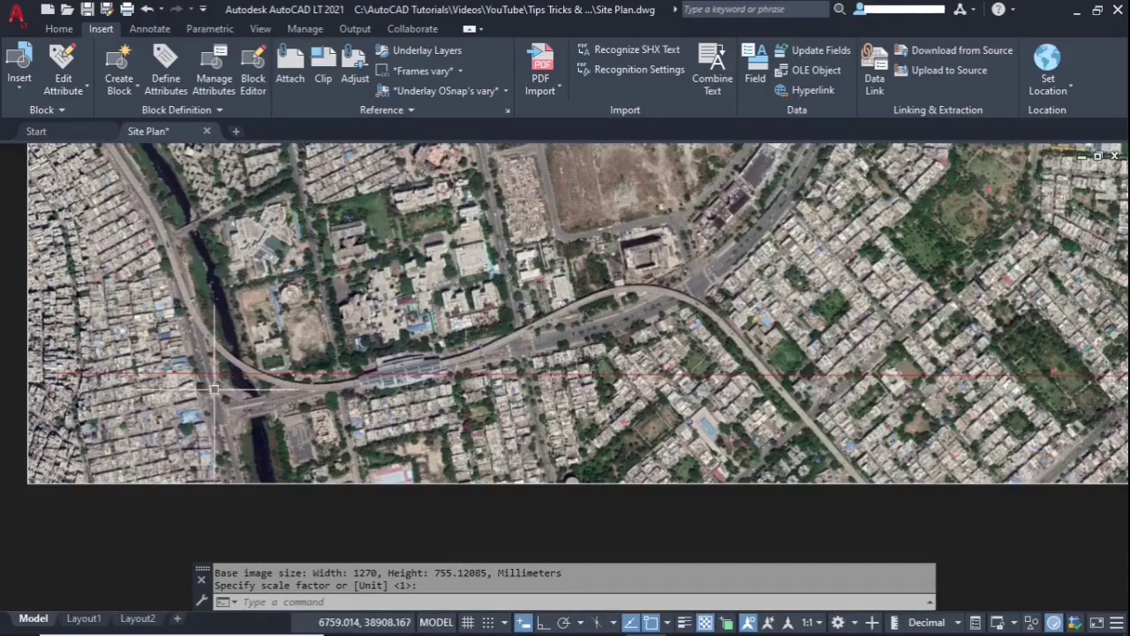
Step: Draw a line about 2,020 units long over the image's red measure line, from its left end to its right end
{"action": "scroll", "coordinate": [49, 364], "scroll_direction": "up", "scroll_amount": 3}
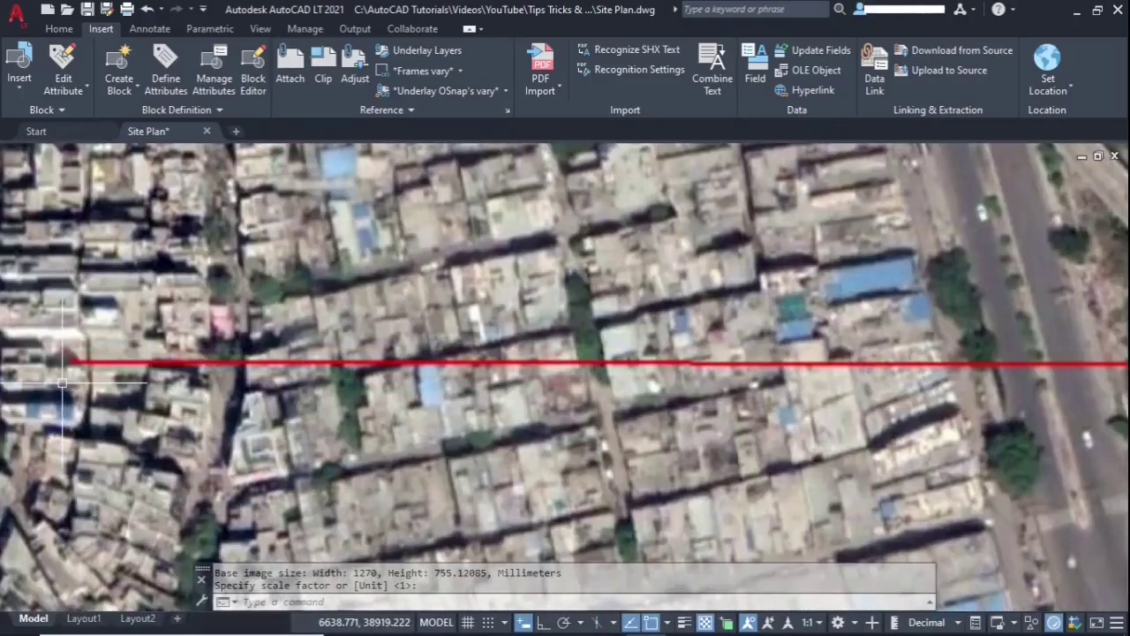
{"action": "scroll", "coordinate": [62, 366], "scroll_direction": "down", "scroll_amount": 5}
{"action": "middle_click_drag", "start_coordinate": [488, 368], "coordinate": [604, 380]}
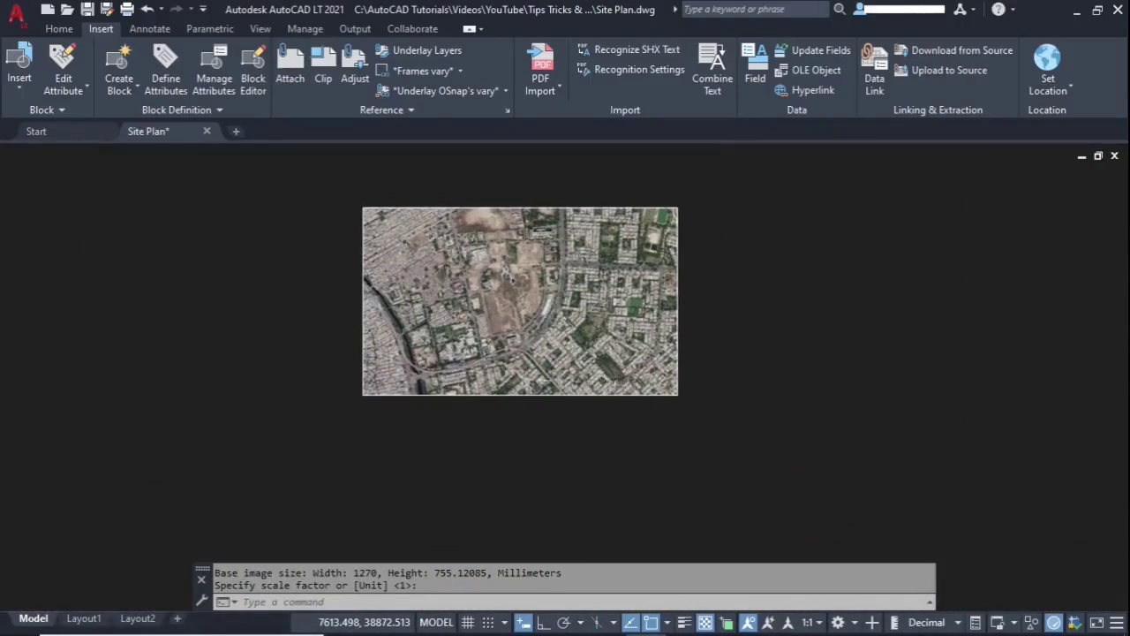
{"action": "key", "text": "Escape"}
{"action": "type", "text": "L"}
{"action": "key", "text": "Return"}
{"action": "scroll", "coordinate": [441, 353], "scroll_direction": "up", "scroll_amount": 5}
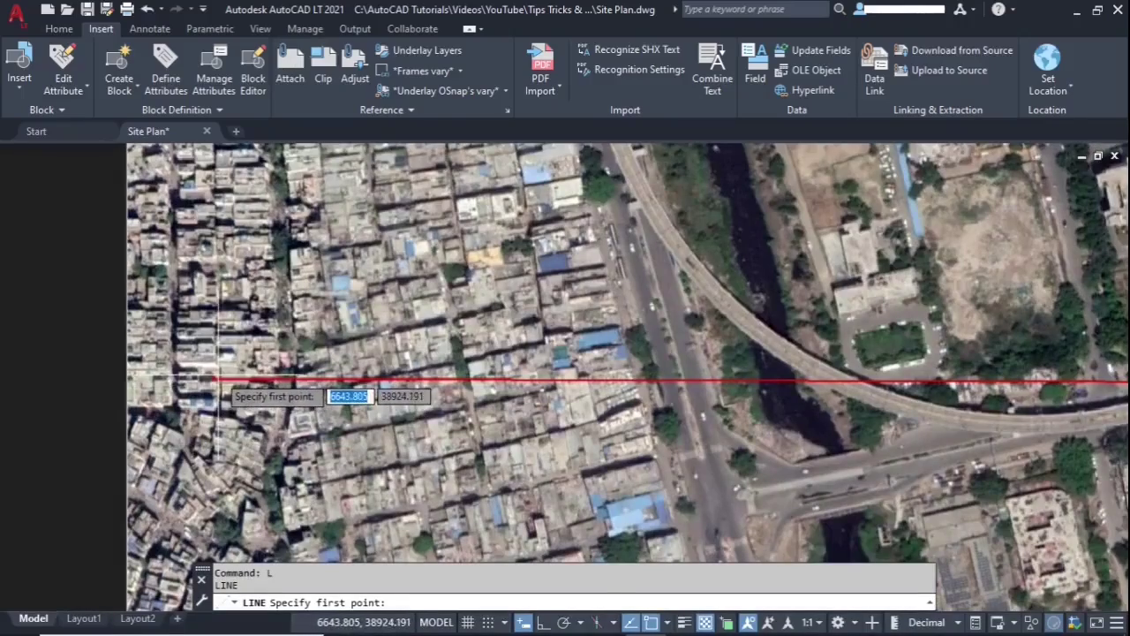
{"action": "scroll", "coordinate": [212, 382], "scroll_direction": "up", "scroll_amount": 3}
{"action": "scroll", "coordinate": [211, 381], "scroll_direction": "up", "scroll_amount": 4}
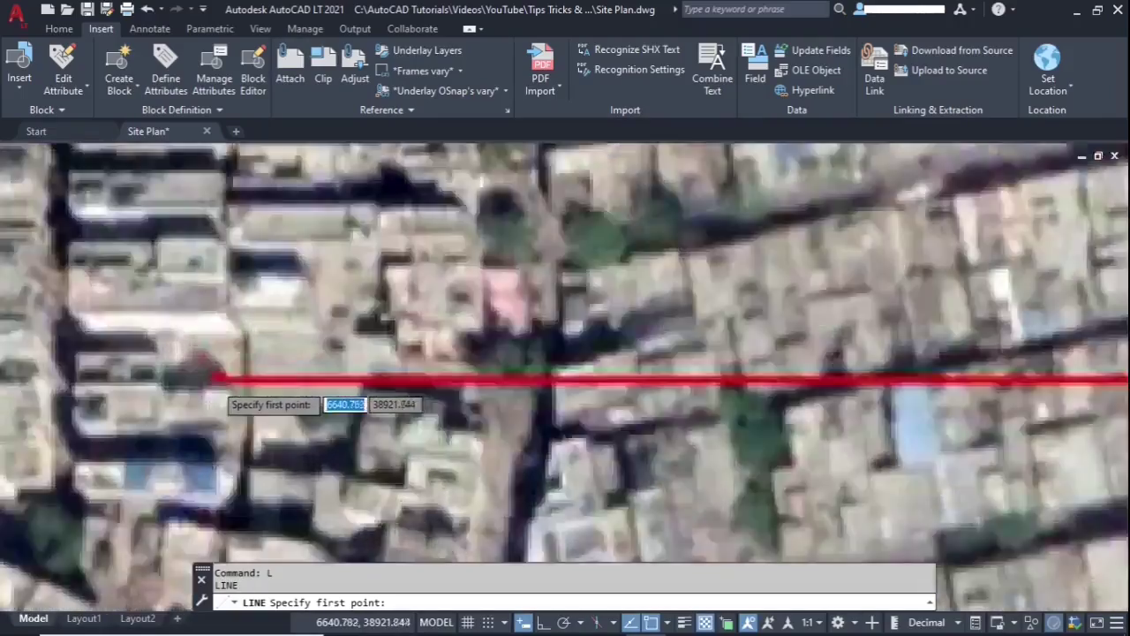
{"action": "left_click", "coordinate": [203, 376]}
{"action": "scroll", "coordinate": [333, 392], "scroll_direction": "down", "scroll_amount": 8}
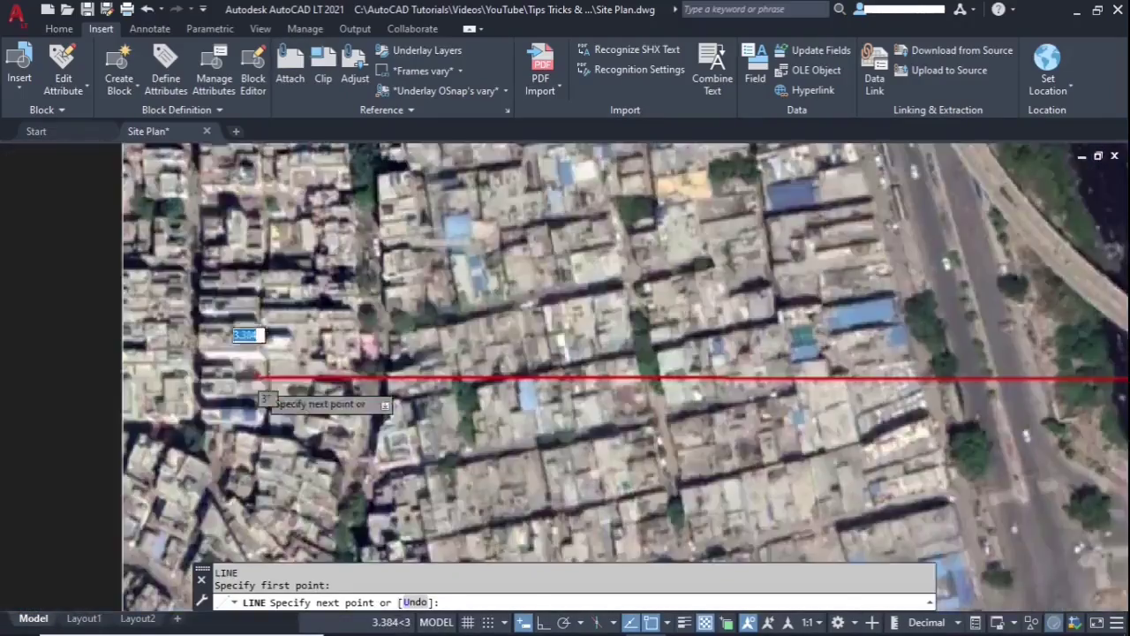
{"action": "scroll", "coordinate": [582, 391], "scroll_direction": "up", "scroll_amount": 6}
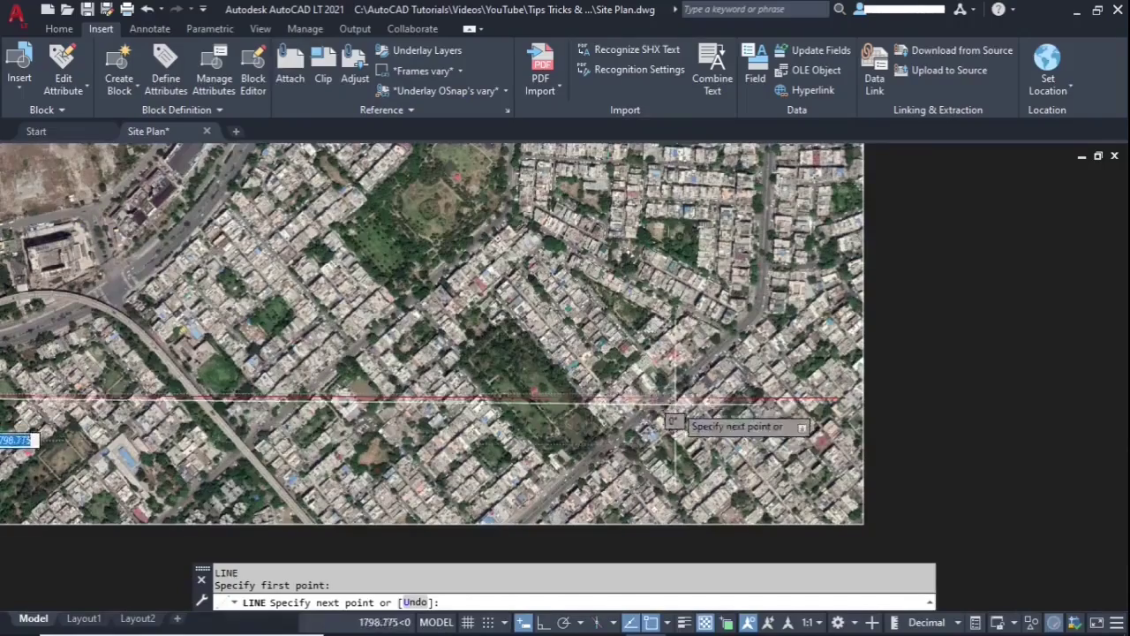
{"action": "scroll", "coordinate": [863, 399], "scroll_direction": "up", "scroll_amount": 3}
{"action": "scroll", "coordinate": [657, 426], "scroll_direction": "up", "scroll_amount": 4}
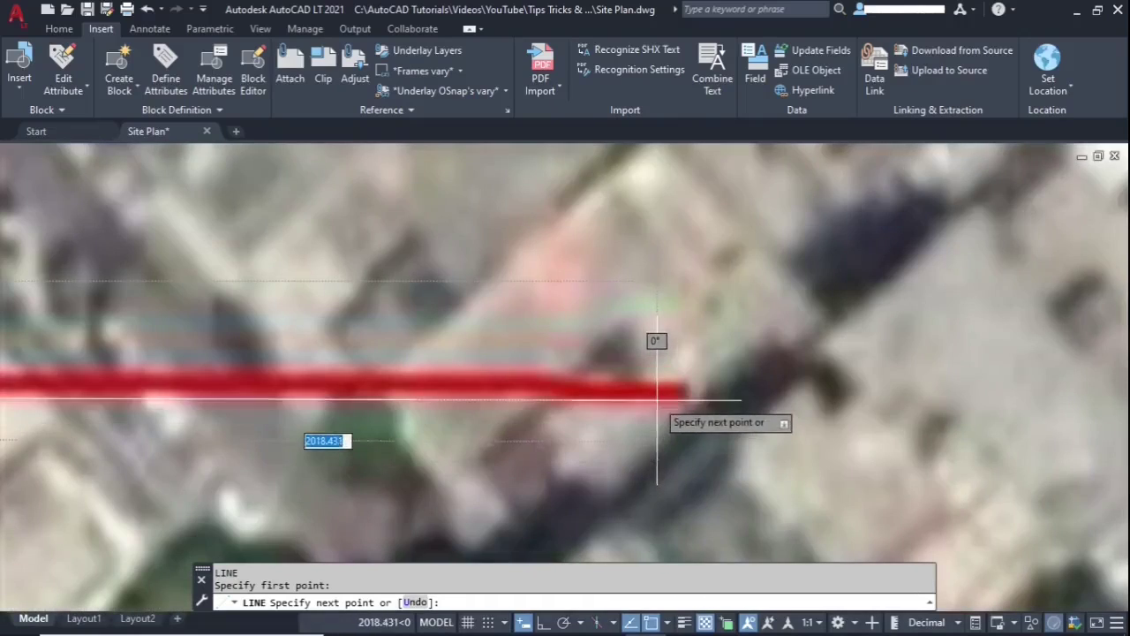
{"action": "left_click", "coordinate": [713, 391]}
{"action": "key", "text": "Return"}
{"action": "scroll", "coordinate": [760, 354], "scroll_direction": "down", "scroll_amount": 5}
{"action": "scroll", "coordinate": [759, 353], "scroll_direction": "down", "scroll_amount": 3}
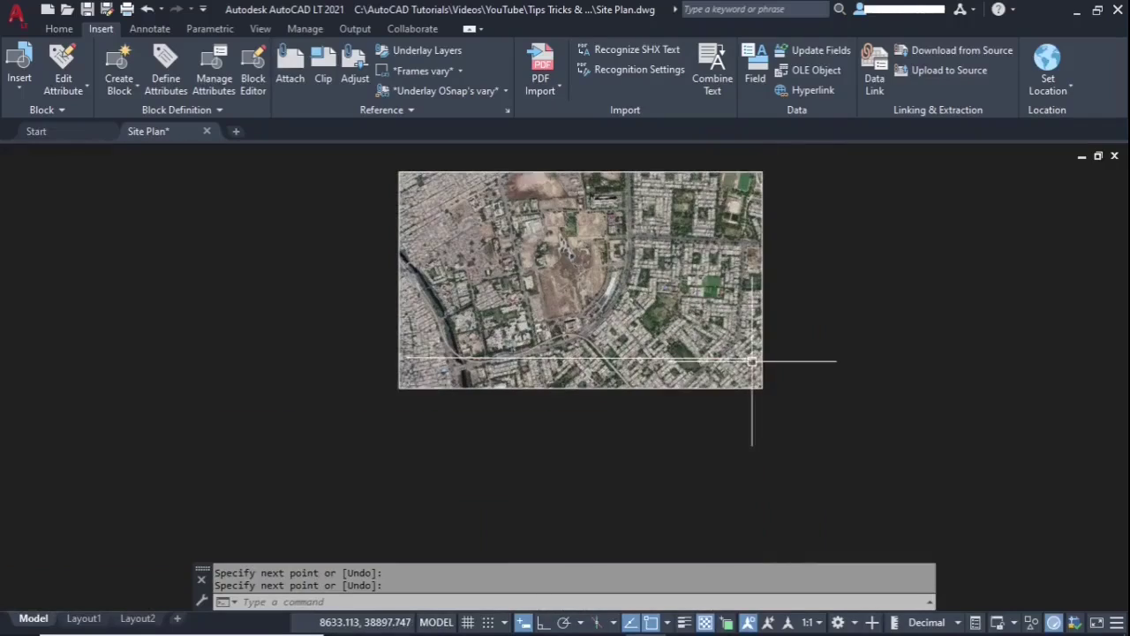
Step: Scale the image and line by reference from the line's left end, using the line's two endpoints as reference and 2120.20 as new length
{"action": "type", "text": "sc"}
{"action": "key", "text": "Return"}
{"action": "left_click", "coordinate": [822, 306]}
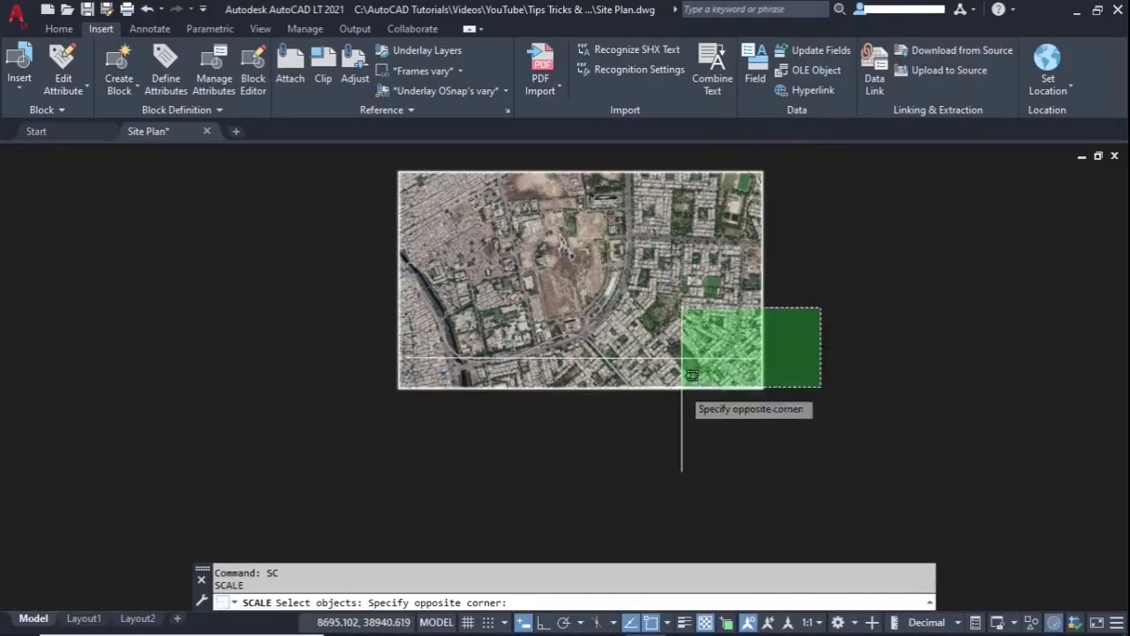
{"action": "left_click", "coordinate": [678, 385]}
{"action": "key", "text": "Return"}
{"action": "scroll", "coordinate": [433, 364], "scroll_direction": "up", "scroll_amount": 3}
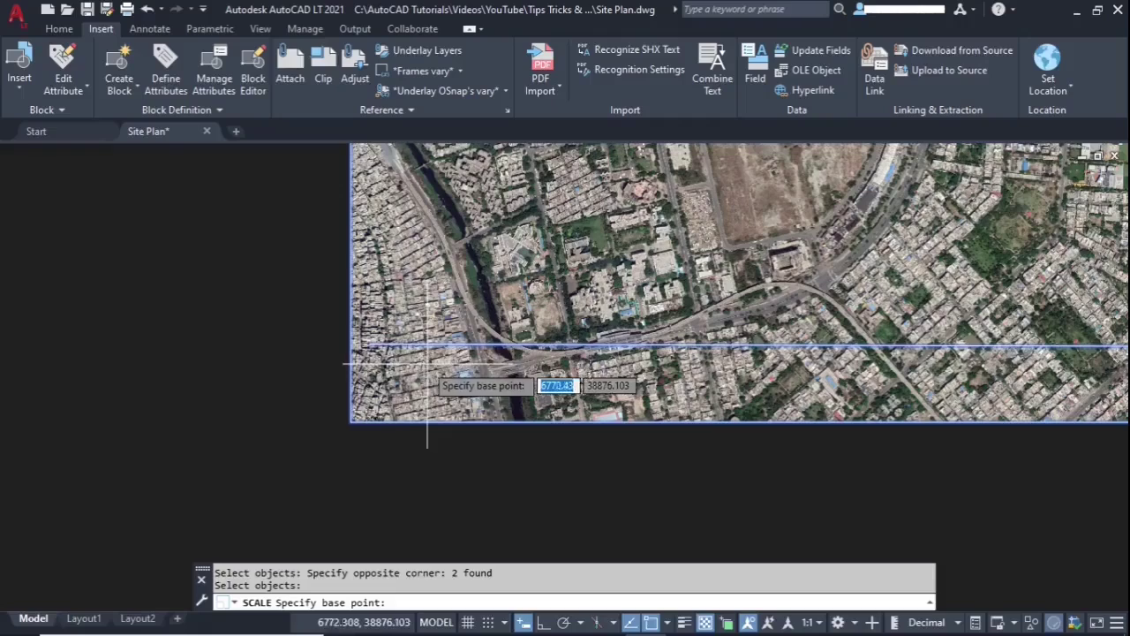
{"action": "left_click", "coordinate": [370, 343]}
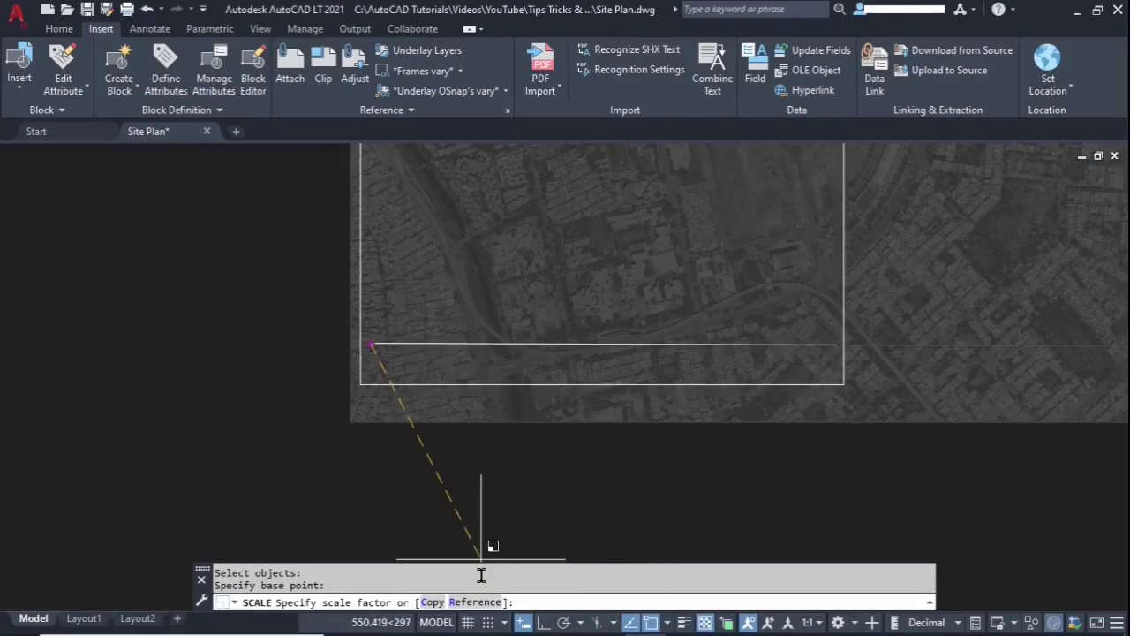
{"action": "left_click", "coordinate": [475, 602]}
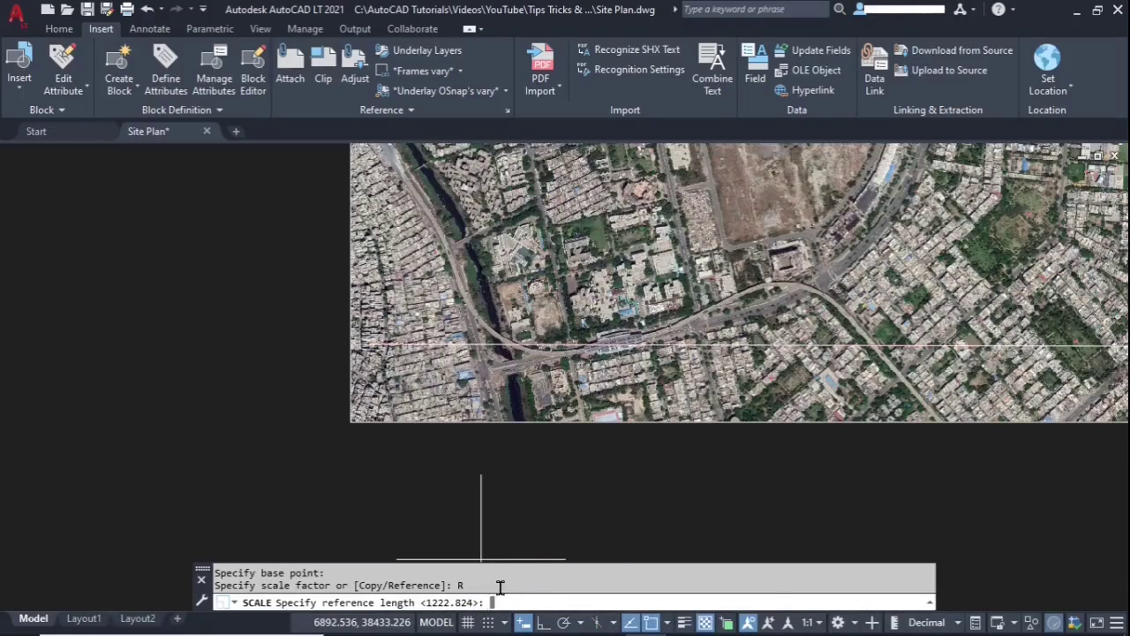
{"action": "scroll", "coordinate": [363, 351], "scroll_direction": "up", "scroll_amount": 4}
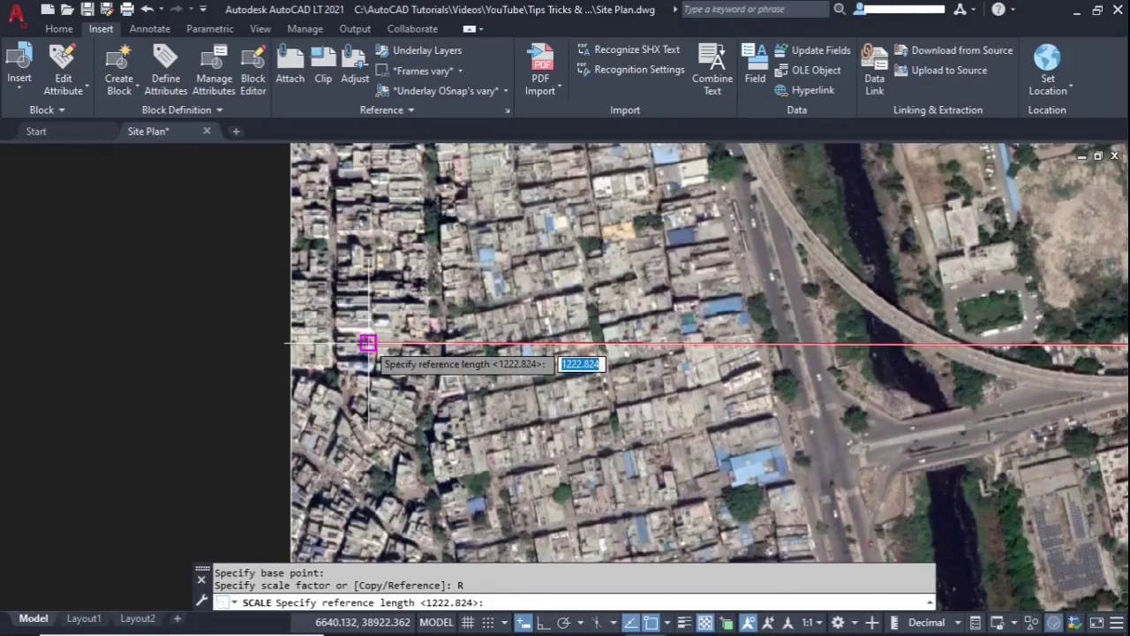
{"action": "left_click", "coordinate": [368, 344]}
{"action": "scroll", "coordinate": [375, 349], "scroll_direction": "down", "scroll_amount": 3}
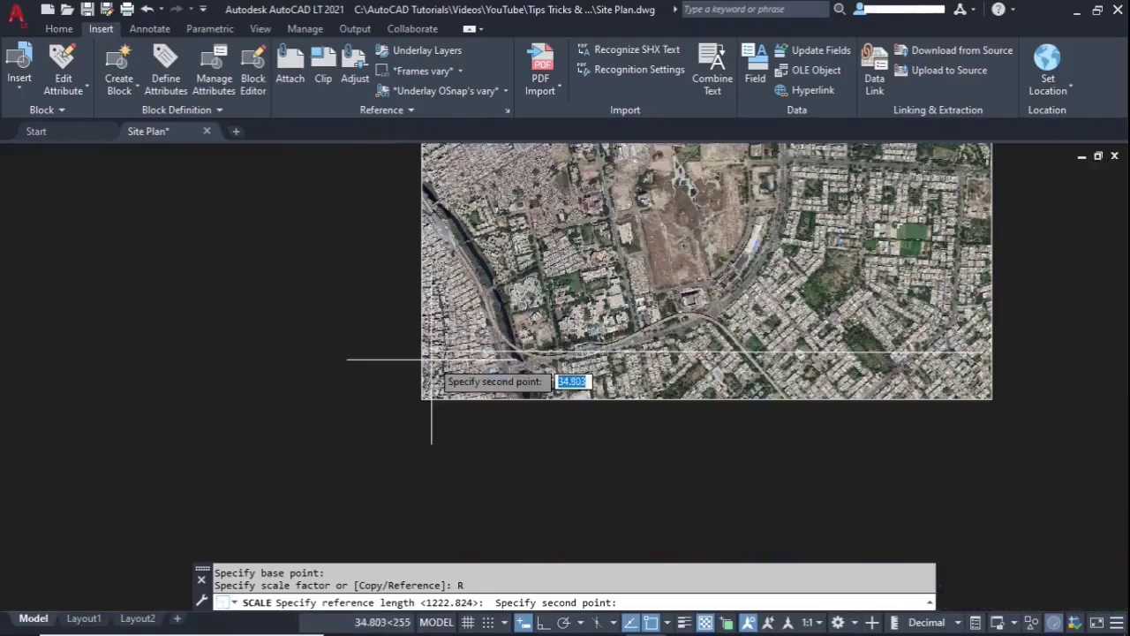
{"action": "scroll", "coordinate": [981, 352], "scroll_direction": "up", "scroll_amount": 3}
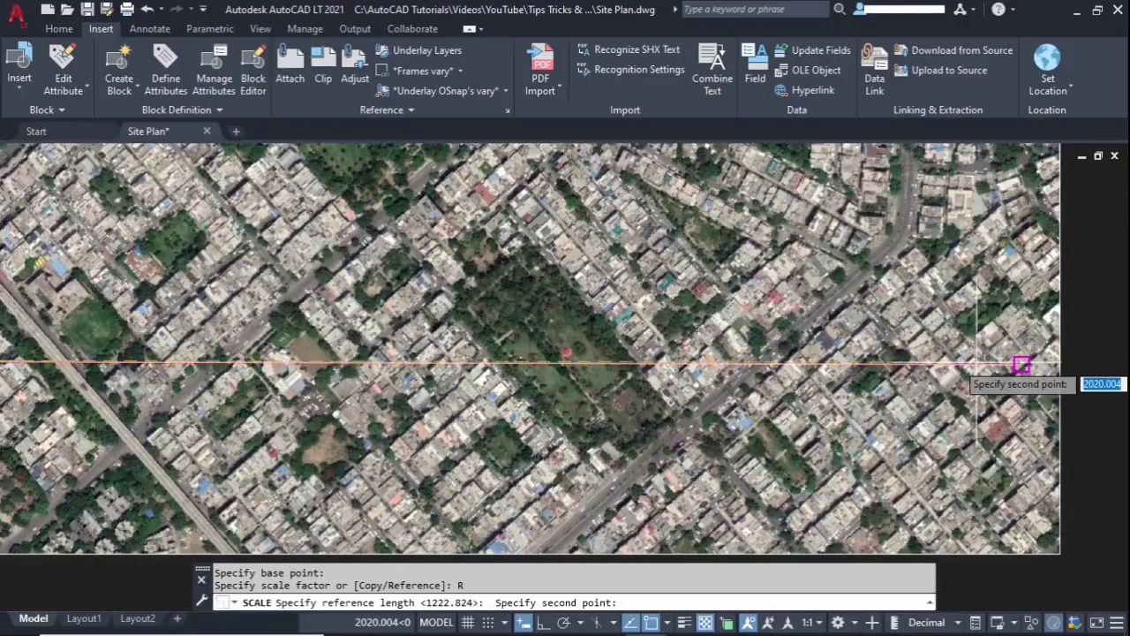
{"action": "left_click", "coordinate": [1022, 364]}
{"action": "scroll", "coordinate": [955, 287], "scroll_direction": "down", "scroll_amount": 3}
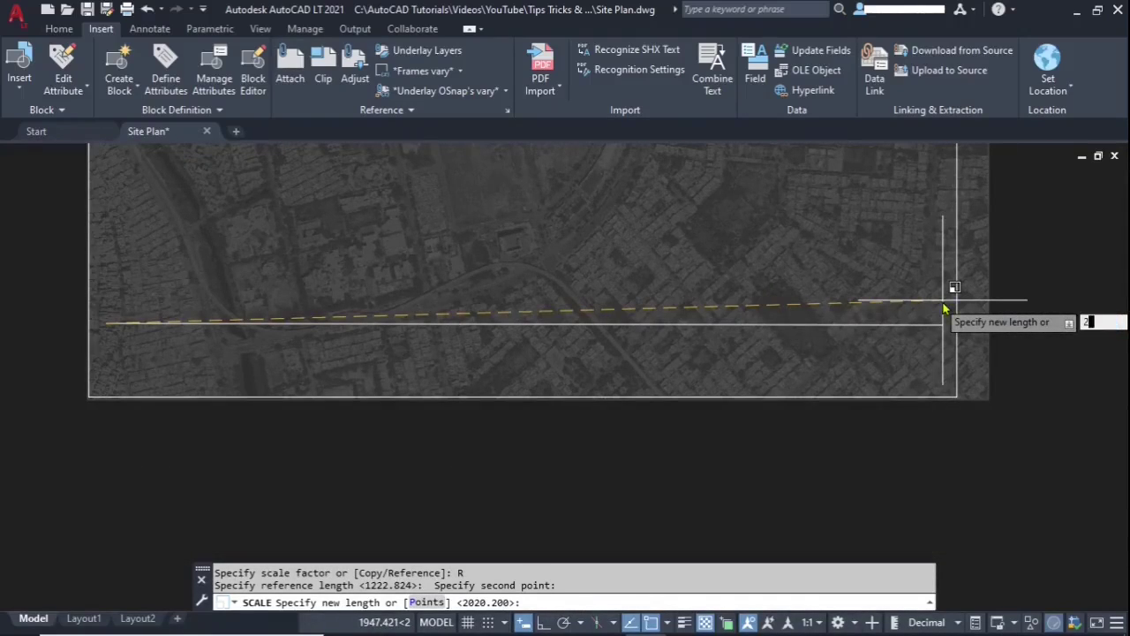
{"action": "type", "text": "2120.20"}
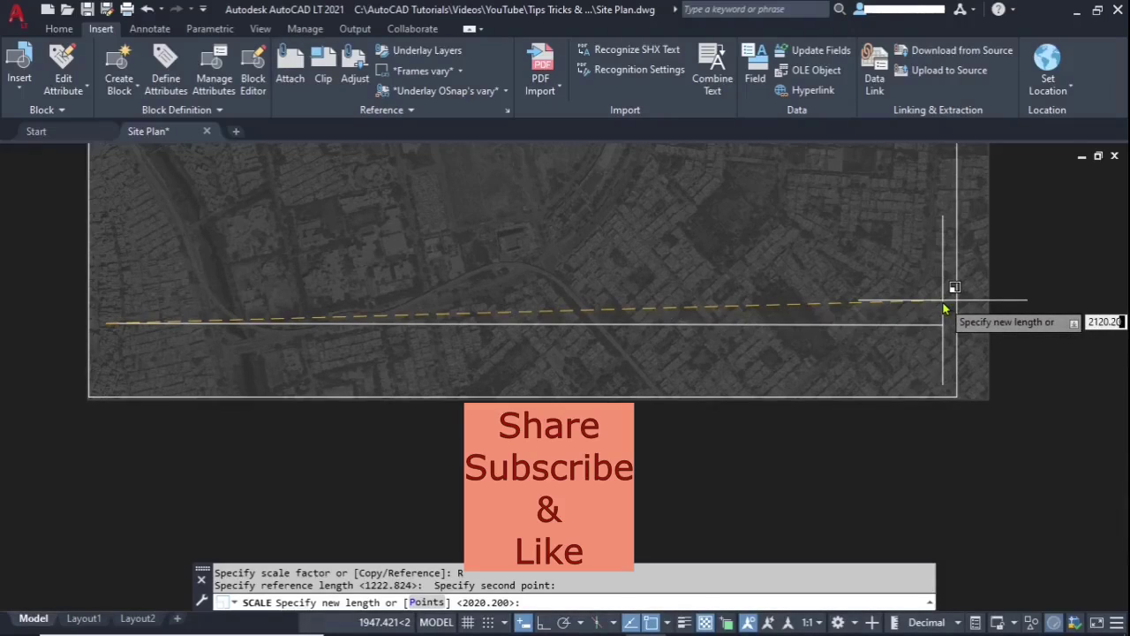
{"action": "key", "text": "Return"}
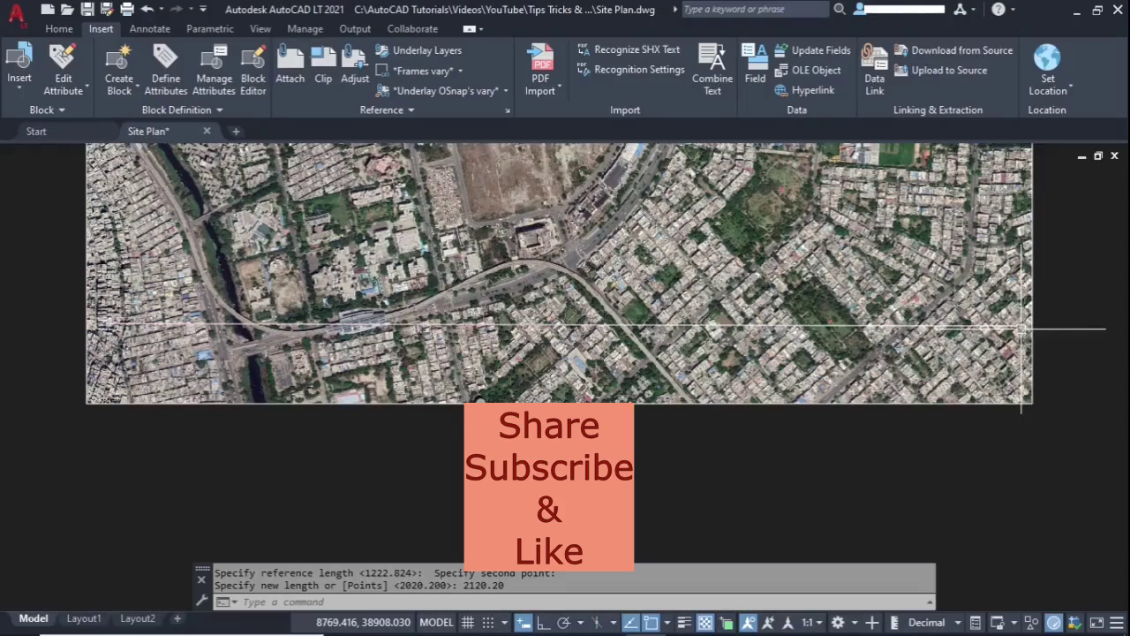
Step: Measure the distance between the two ends of the scaled line over the satellite image
{"action": "left_click", "coordinate": [58, 30]}
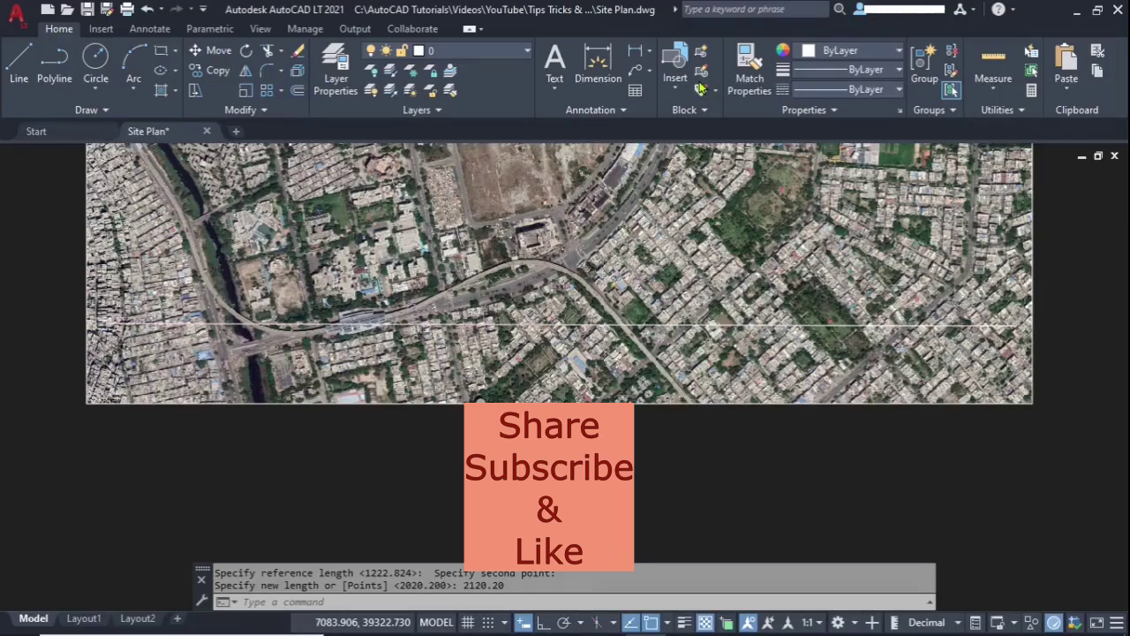
{"action": "left_click", "coordinate": [993, 88]}
{"action": "left_click", "coordinate": [1006, 147]}
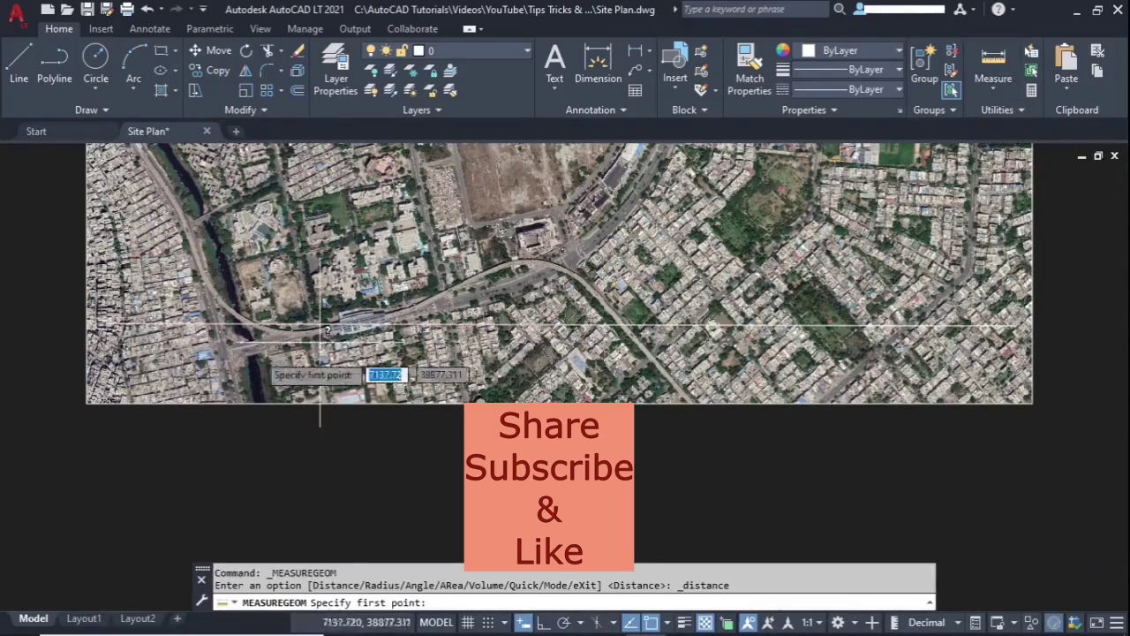
{"action": "left_click", "coordinate": [101, 325]}
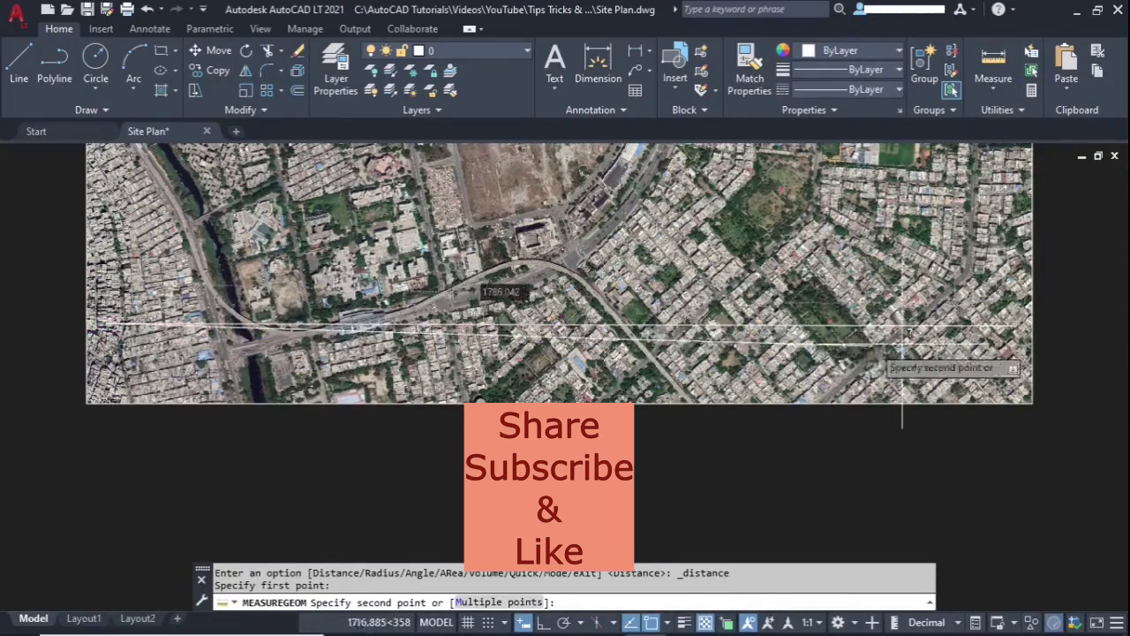
{"action": "left_click", "coordinate": [967, 326]}
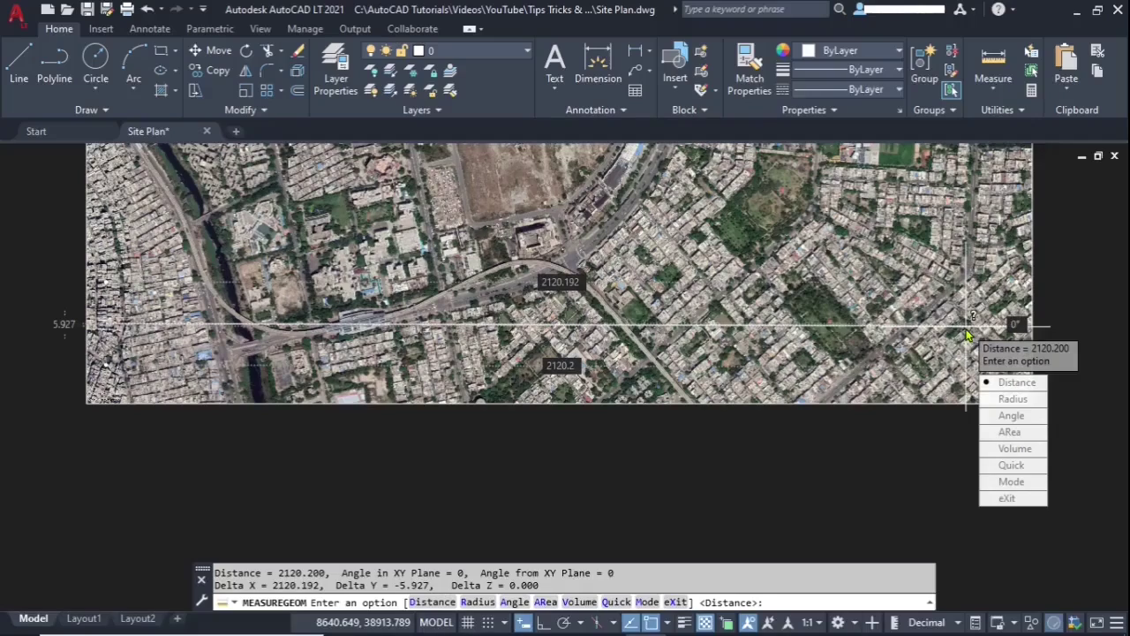
{"action": "left_click_drag", "start_coordinate": [277, 573], "coordinate": [324, 571]}
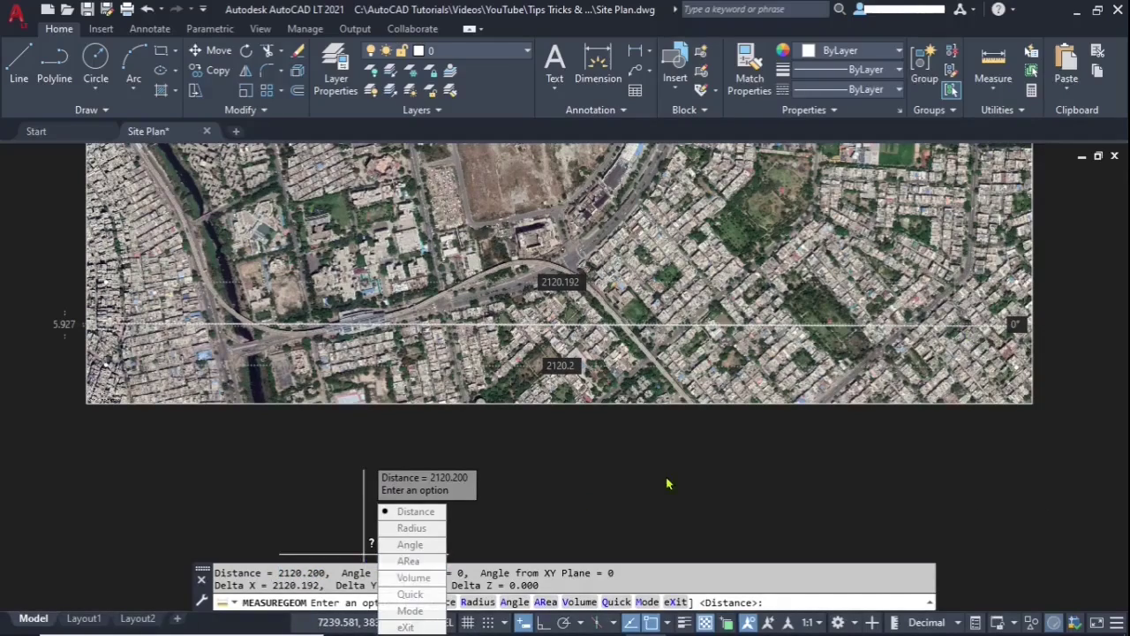
{"action": "key", "text": "Escape"}
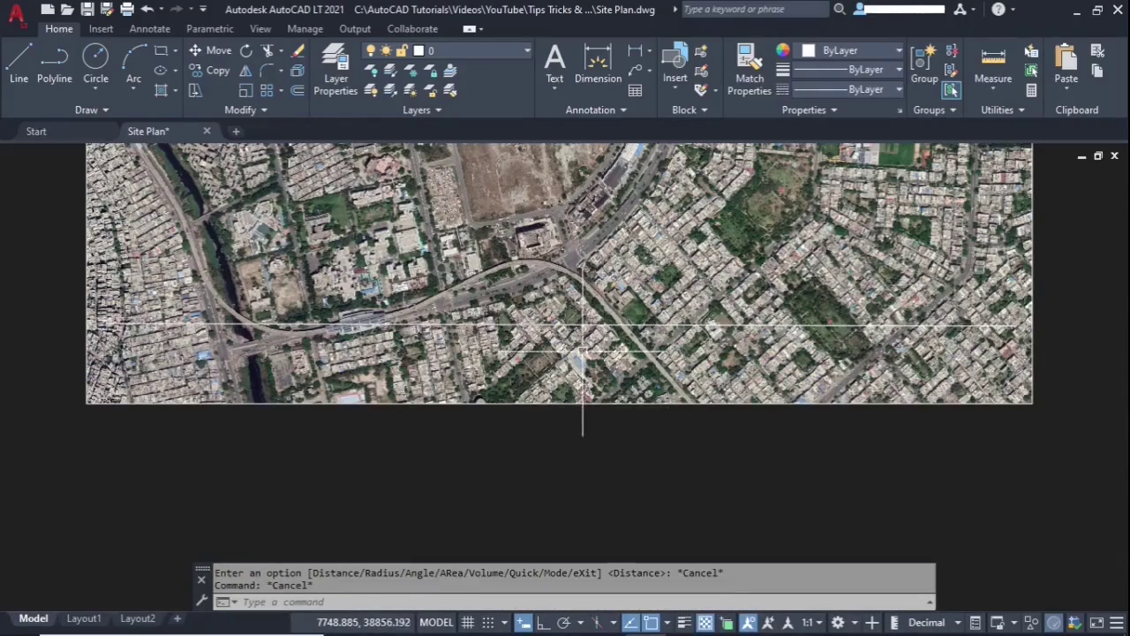
{"action": "scroll", "coordinate": [525, 526], "scroll_direction": "up", "scroll_amount": 3}
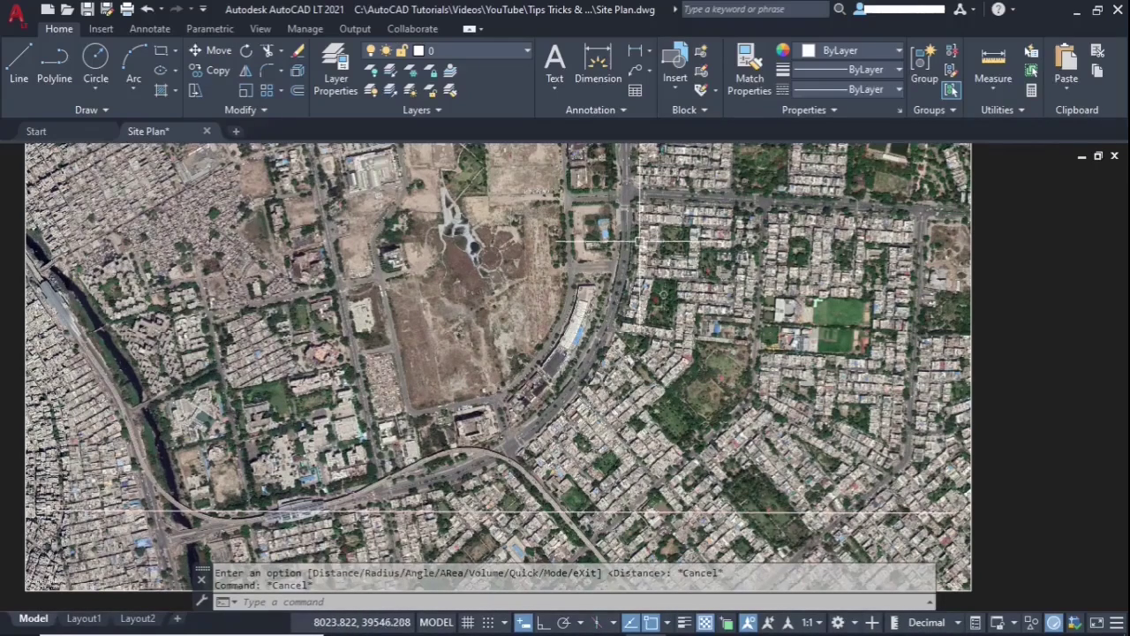
{"action": "middle_click_drag", "start_coordinate": [634, 245], "coordinate": [769, 306]}
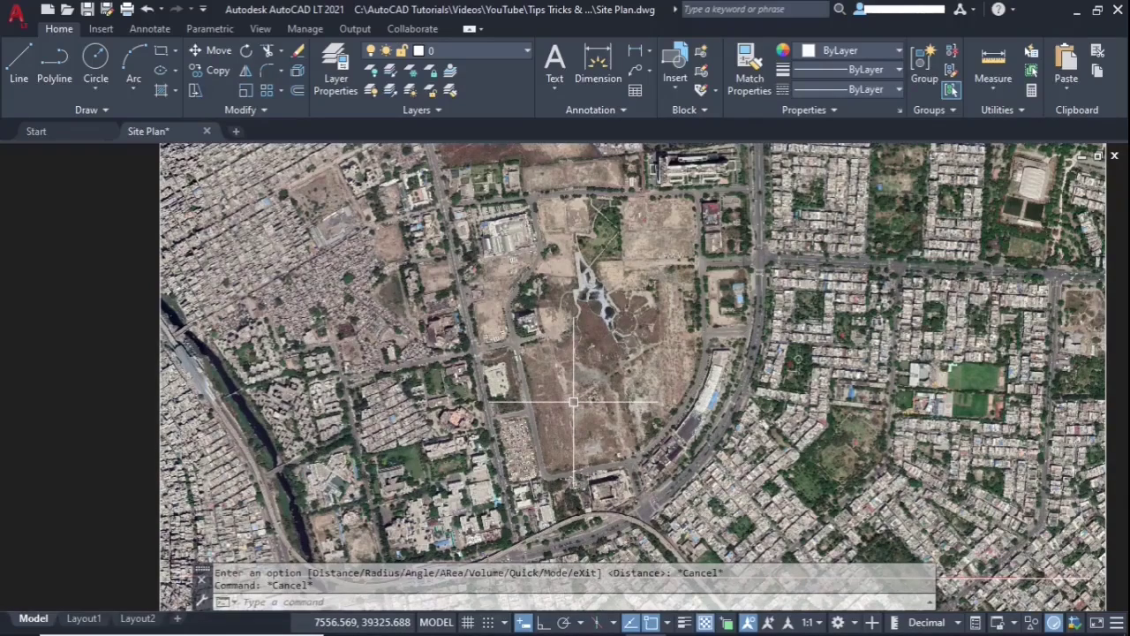
{"action": "scroll", "coordinate": [573, 402], "scroll_direction": "down", "scroll_amount": 4}
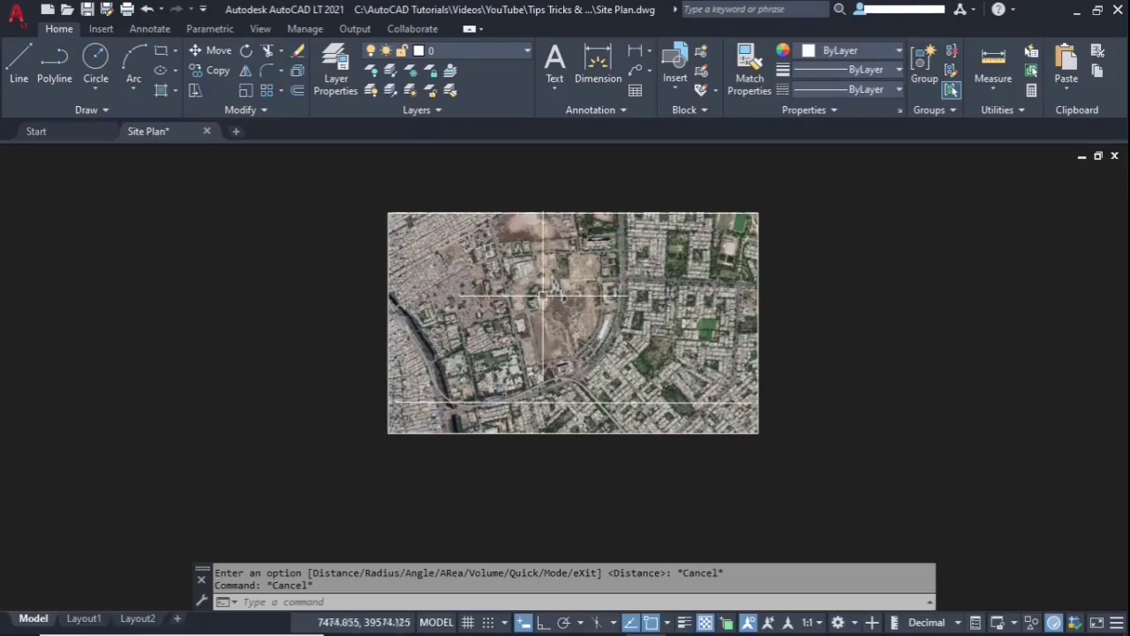
{"action": "scroll", "coordinate": [652, 404], "scroll_direction": "up", "scroll_amount": 3}
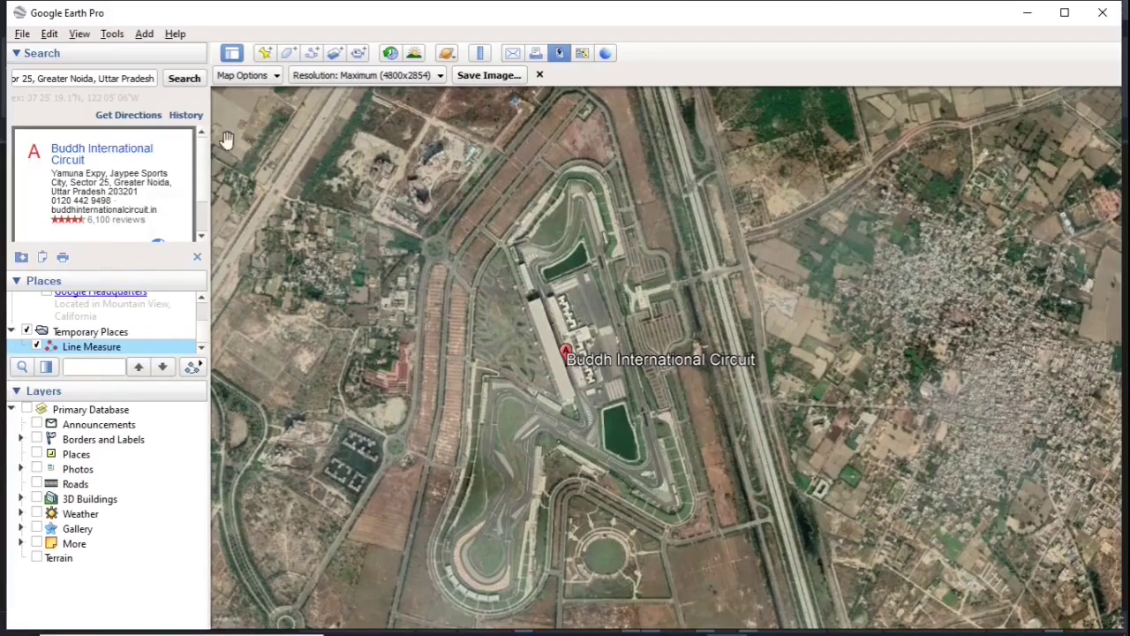
Step: In Google Earth Pro, hide the sidebar and set the latitude/longitude display to Universal Transverse Mercator
{"action": "left_click", "coordinate": [78, 35]}
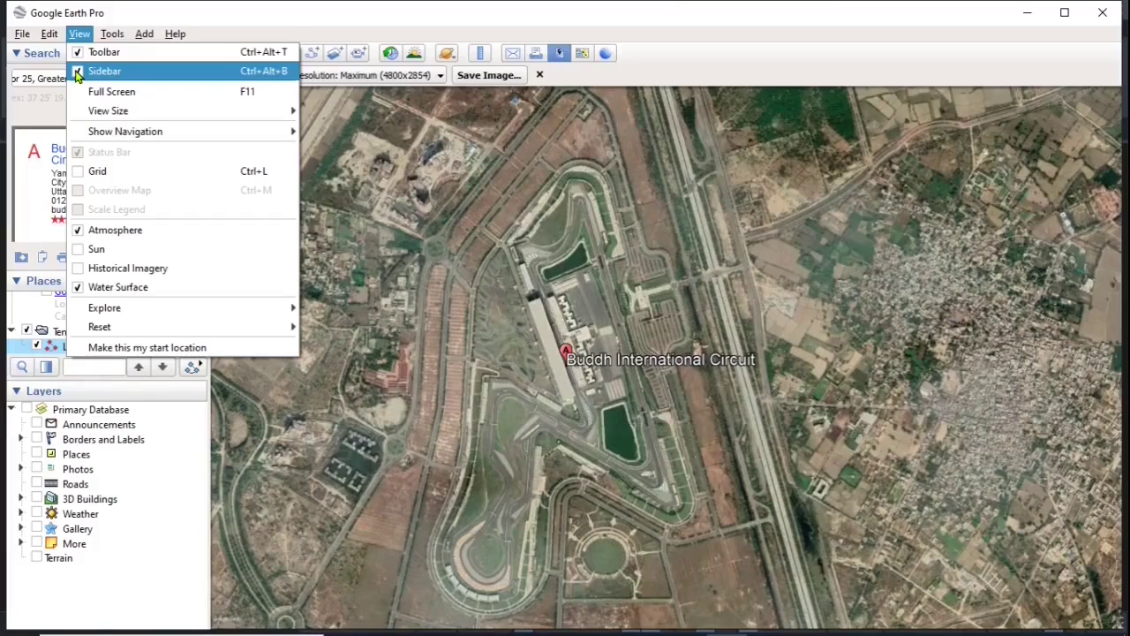
{"action": "left_click", "coordinate": [78, 71]}
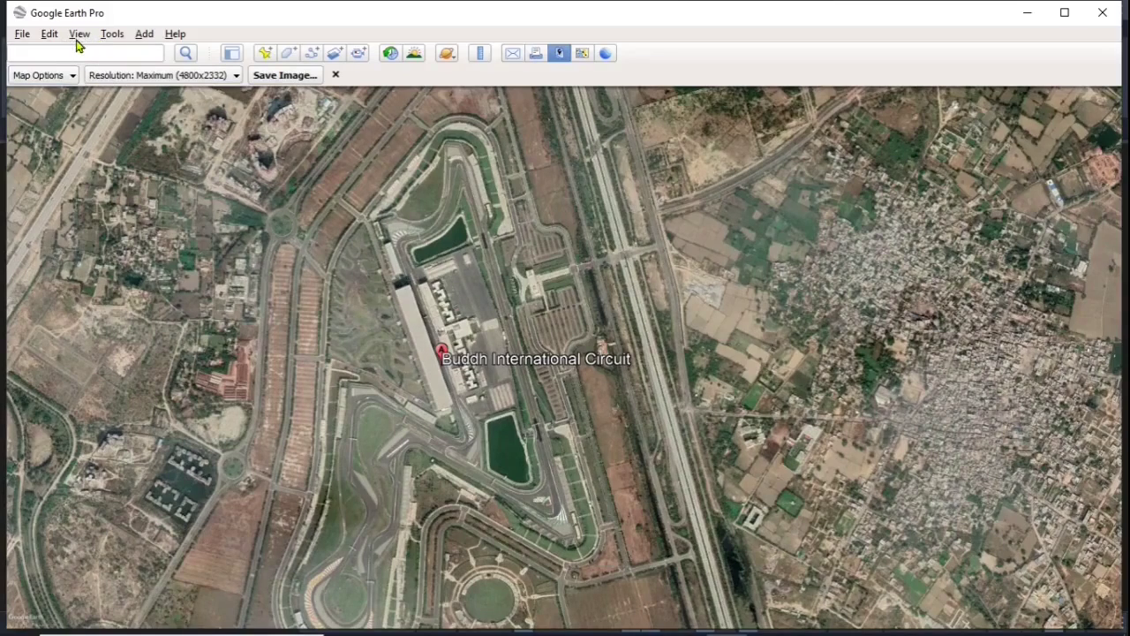
{"action": "left_click", "coordinate": [112, 35]}
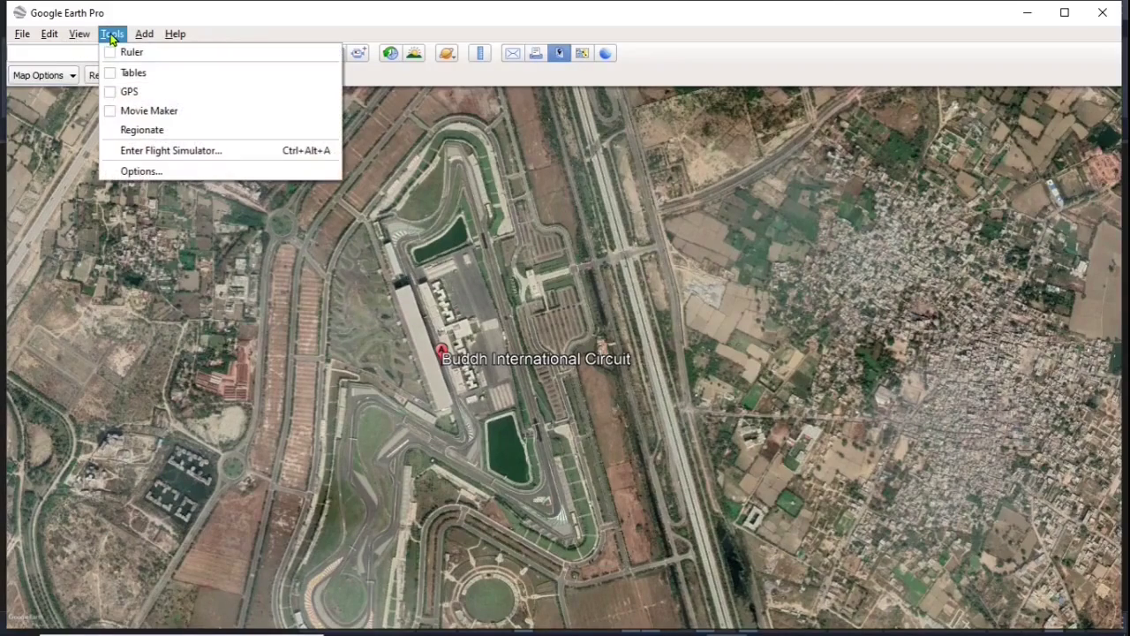
{"action": "left_click", "coordinate": [135, 173]}
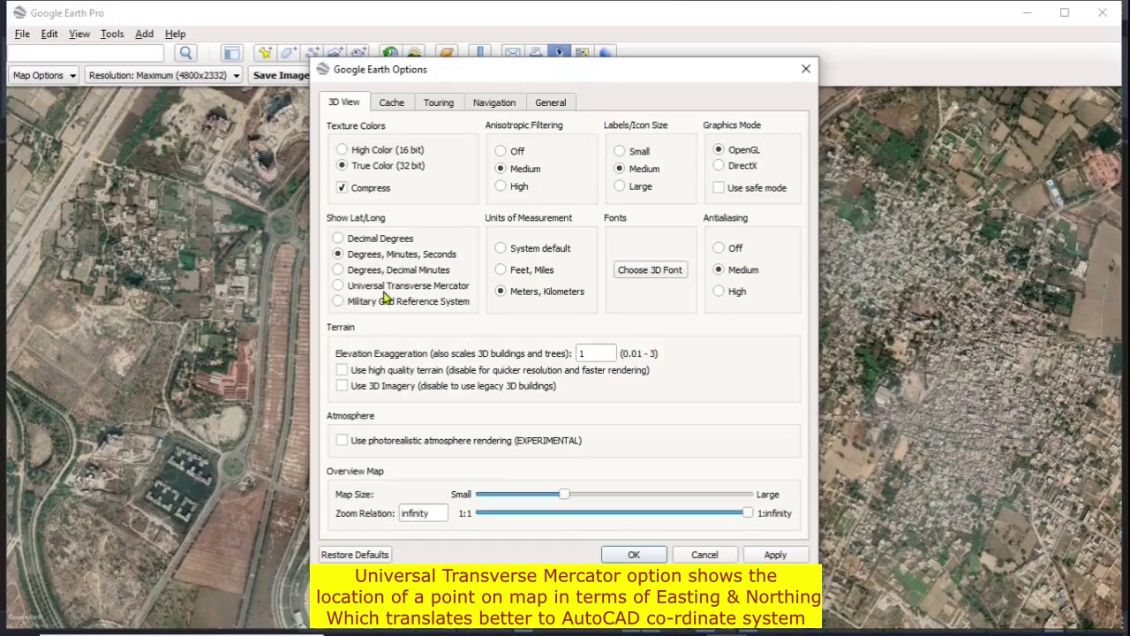
{"action": "left_click", "coordinate": [337, 286]}
{"action": "left_click", "coordinate": [775, 555]}
{"action": "left_click", "coordinate": [635, 556]}
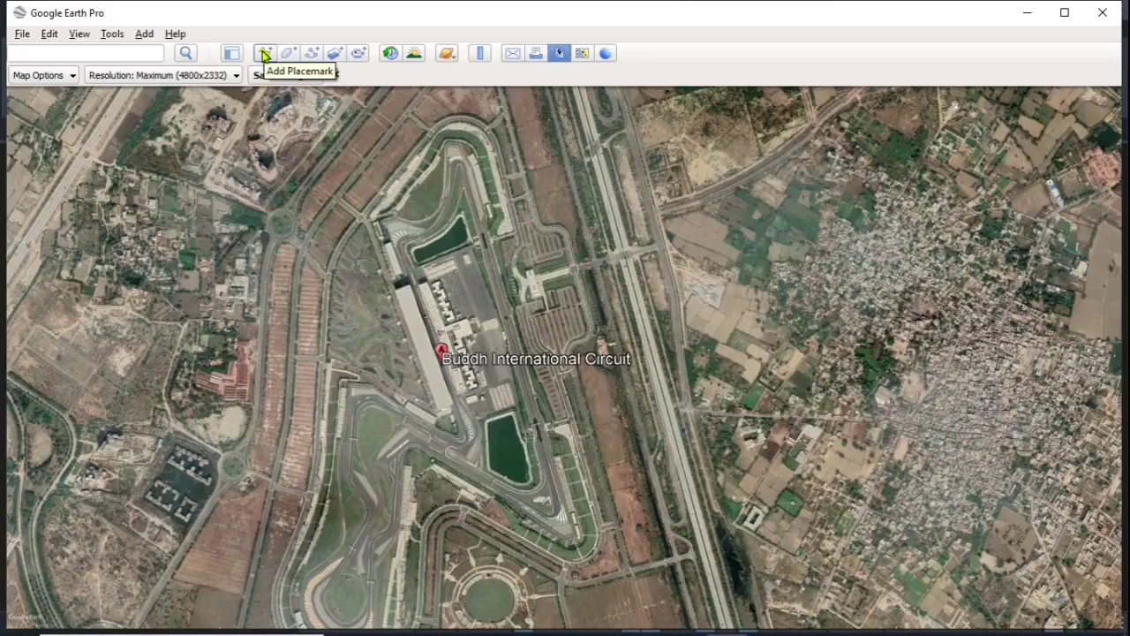
Step: Add a new placemark and move it to the visible map's upper-left corner, at about 747053 m E, 3139384 m N
{"action": "left_click", "coordinate": [263, 55]}
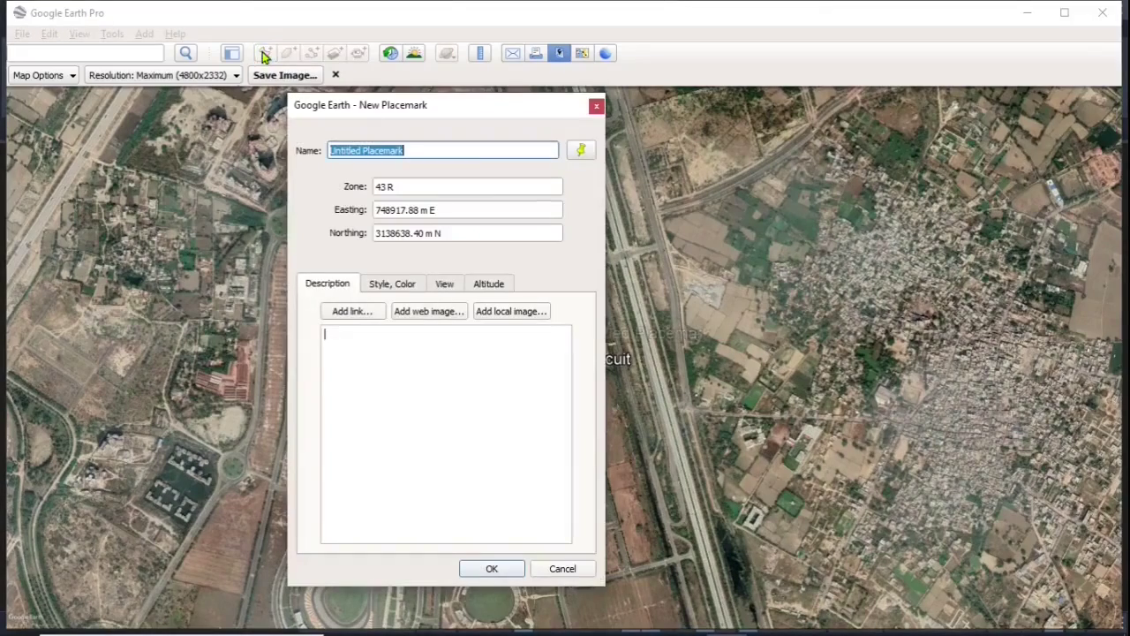
{"action": "left_click_drag", "start_coordinate": [435, 109], "coordinate": [299, 142]}
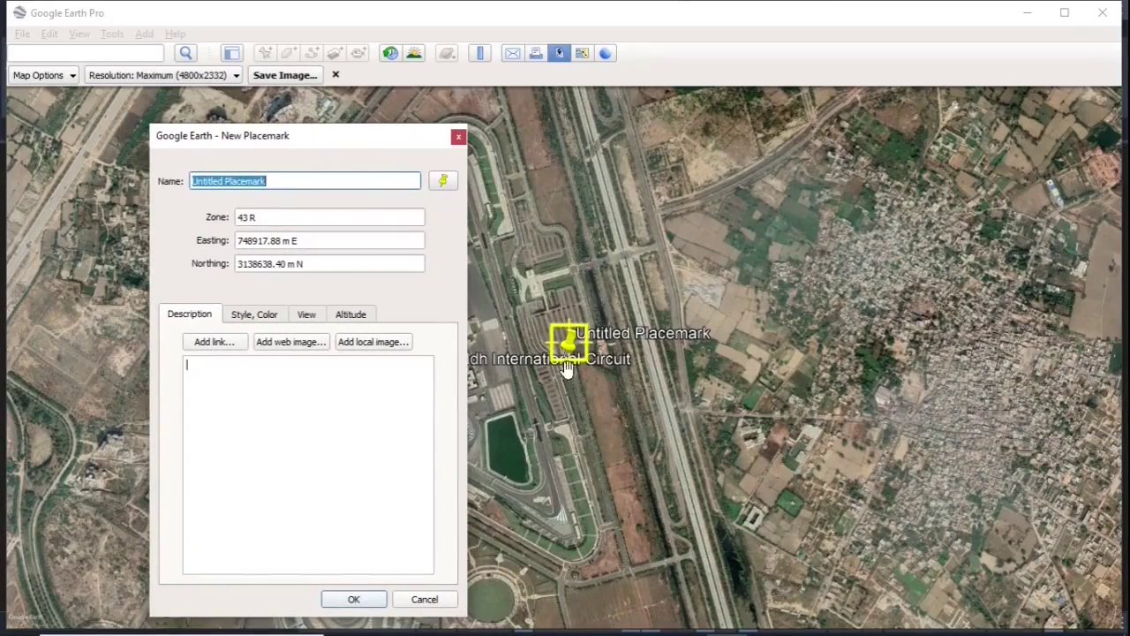
{"action": "left_click_drag", "start_coordinate": [558, 351], "coordinate": [28, 130]}
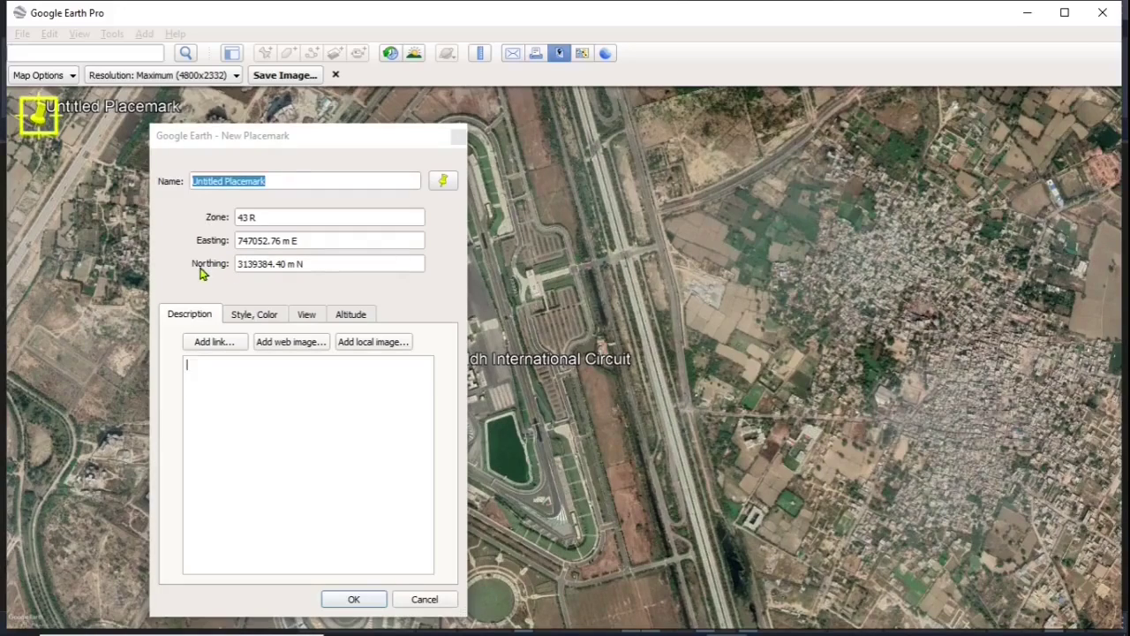
Step: Copy the placemark's easting number, 747052.76, without its unit and paste it as text into the AutoCAD Site Plan drawing
{"action": "left_click", "coordinate": [242, 245]}
{"action": "left_click_drag", "start_coordinate": [242, 247], "coordinate": [290, 246]}
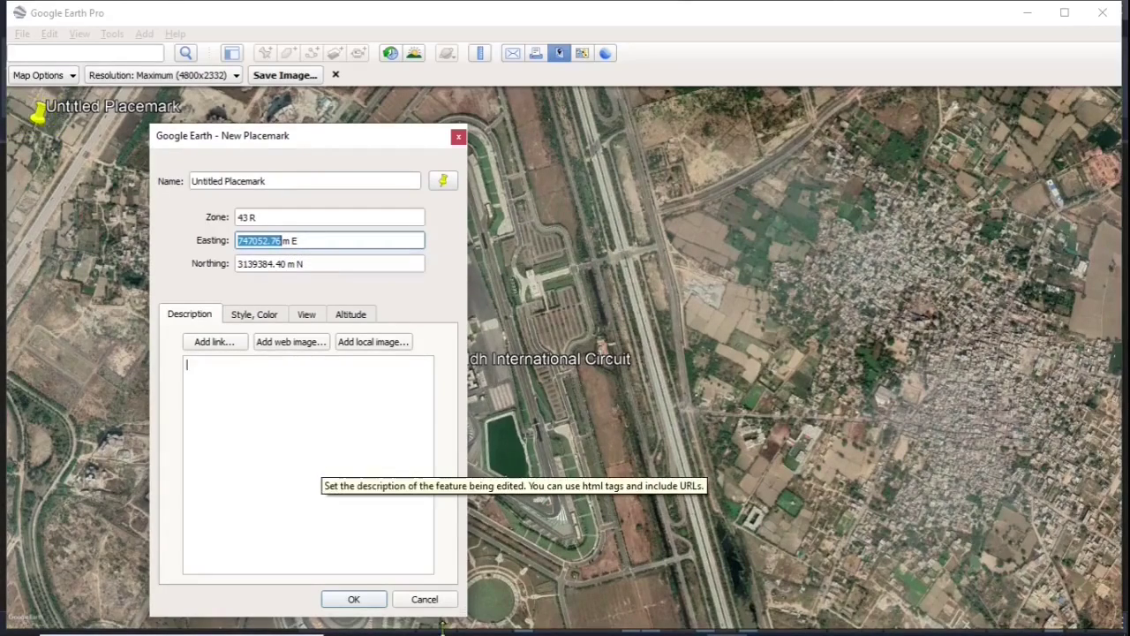
{"action": "right_click", "coordinate": [256, 243]}
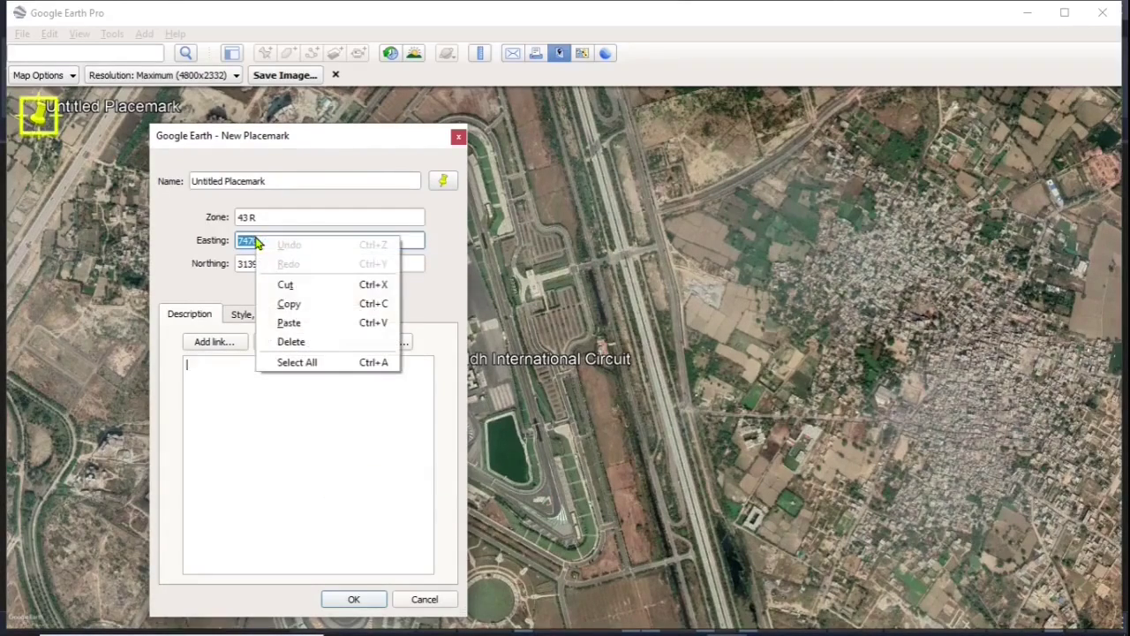
{"action": "left_click", "coordinate": [288, 304]}
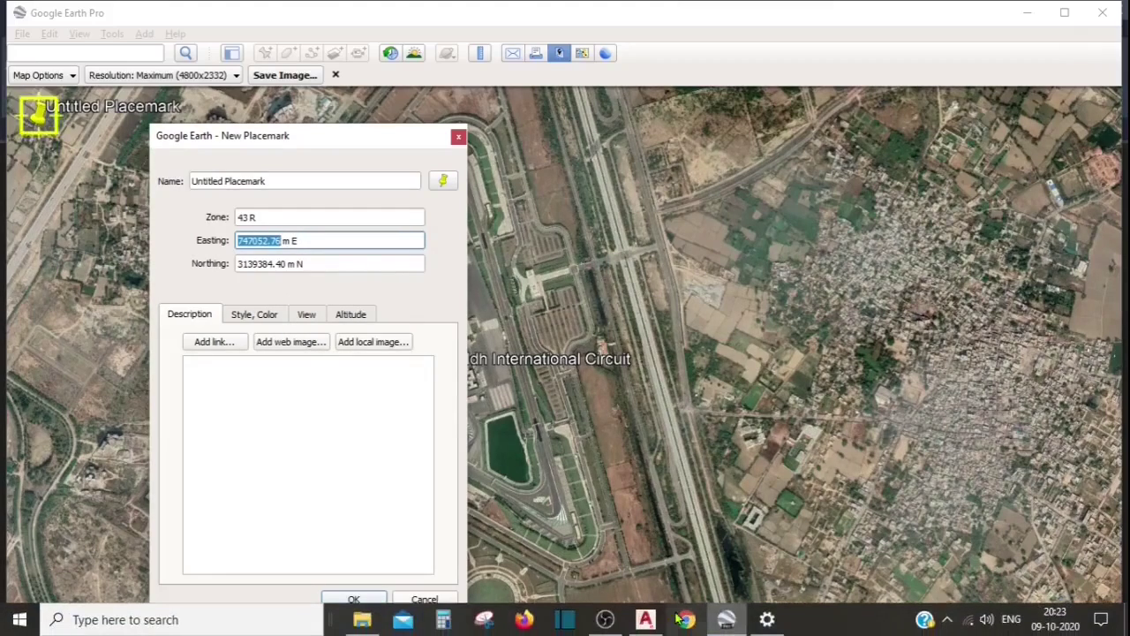
{"action": "left_click", "coordinate": [645, 621]}
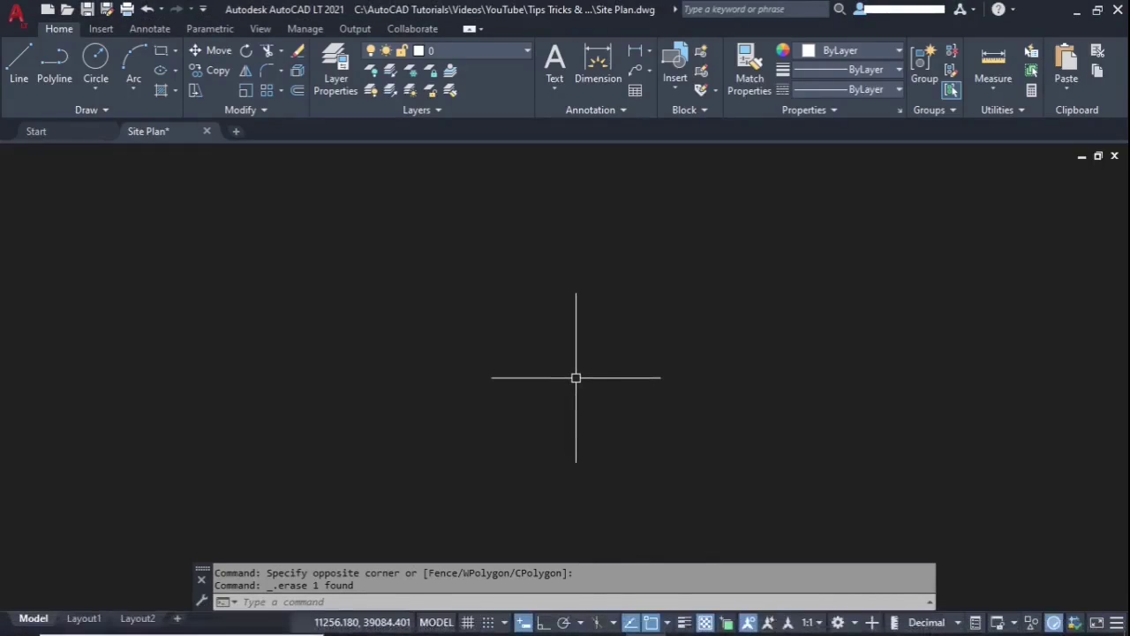
{"action": "key", "text": "ctrl+v"}
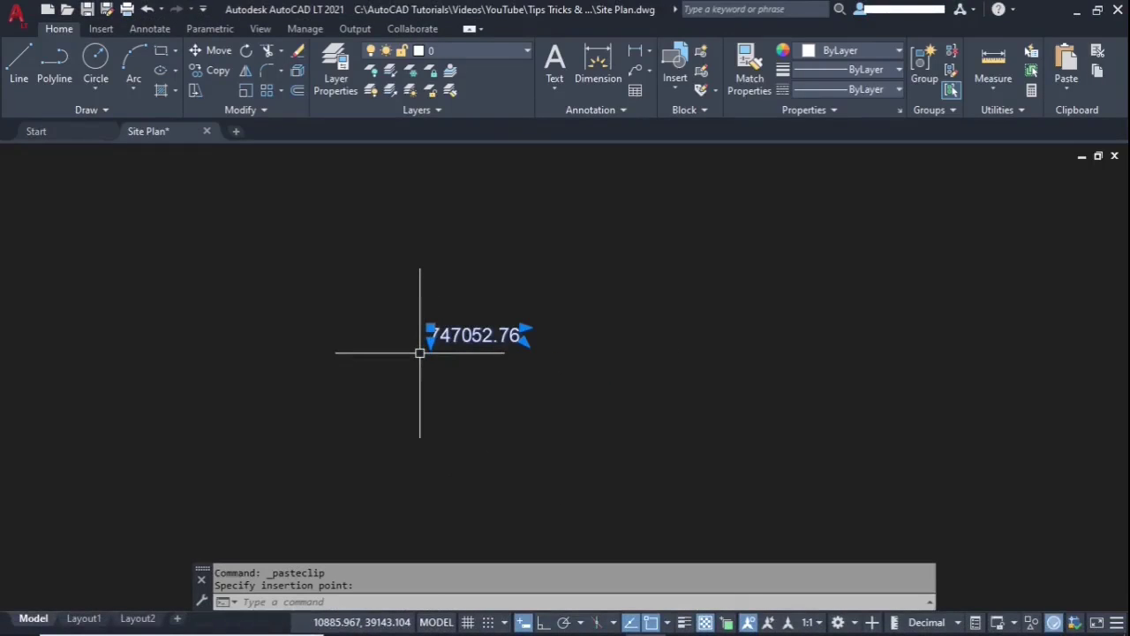
Step: Copy the placemark's northing number, 3139384.40, without its unit and append it after a comma to the 747052.76 text in AutoCAD
{"action": "left_click", "coordinate": [726, 626]}
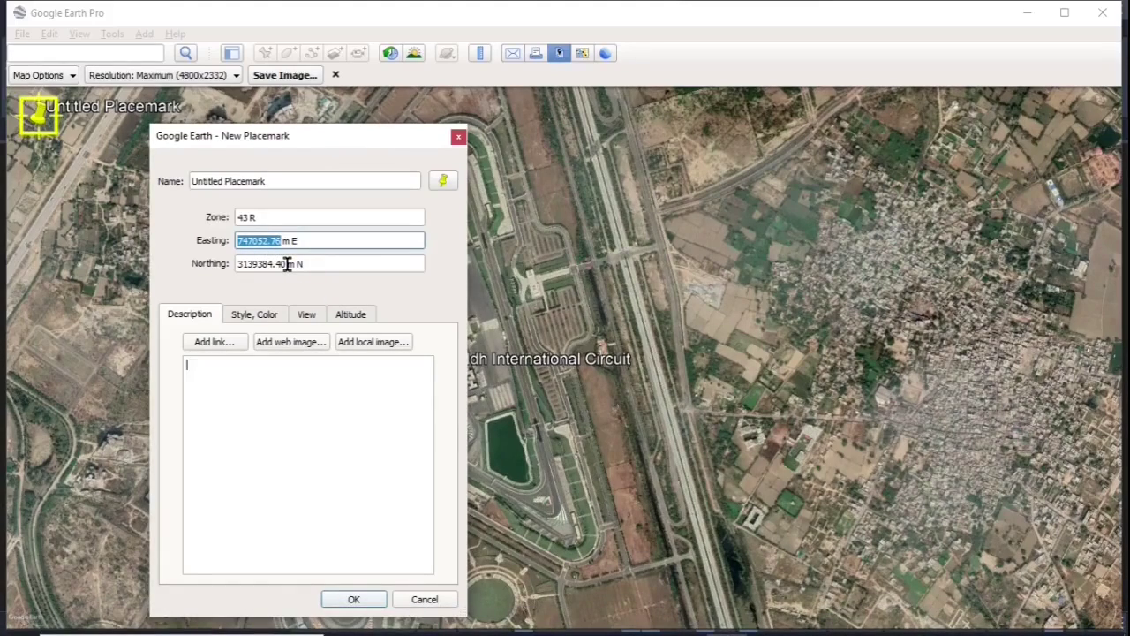
{"action": "left_click_drag", "start_coordinate": [287, 263], "coordinate": [239, 263]}
{"action": "right_click", "coordinate": [261, 272]}
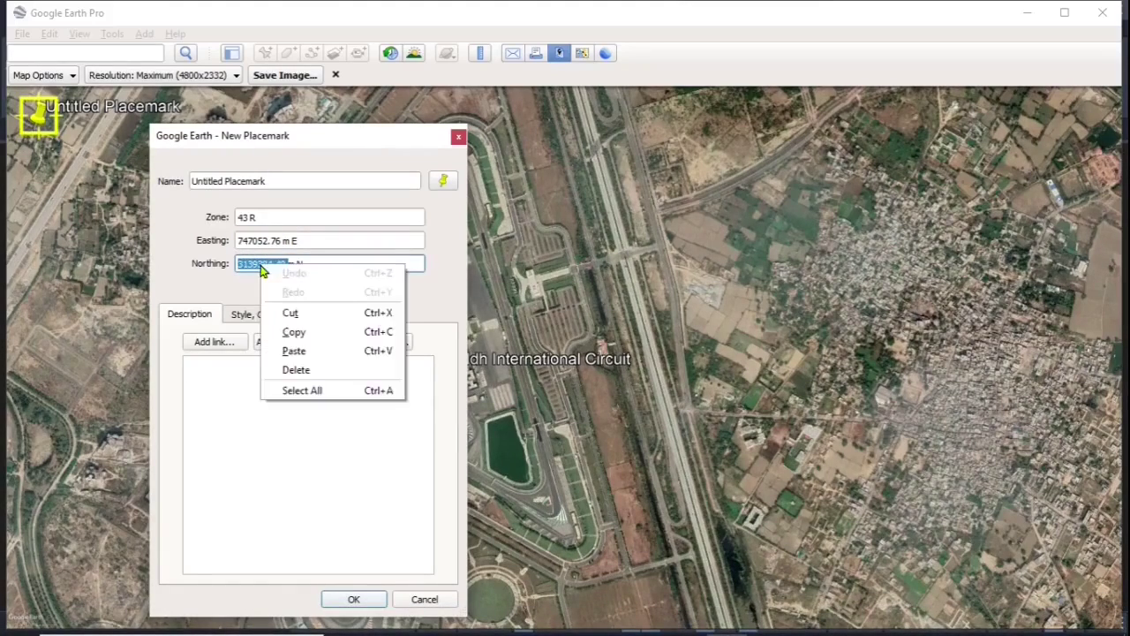
{"action": "left_click", "coordinate": [294, 331]}
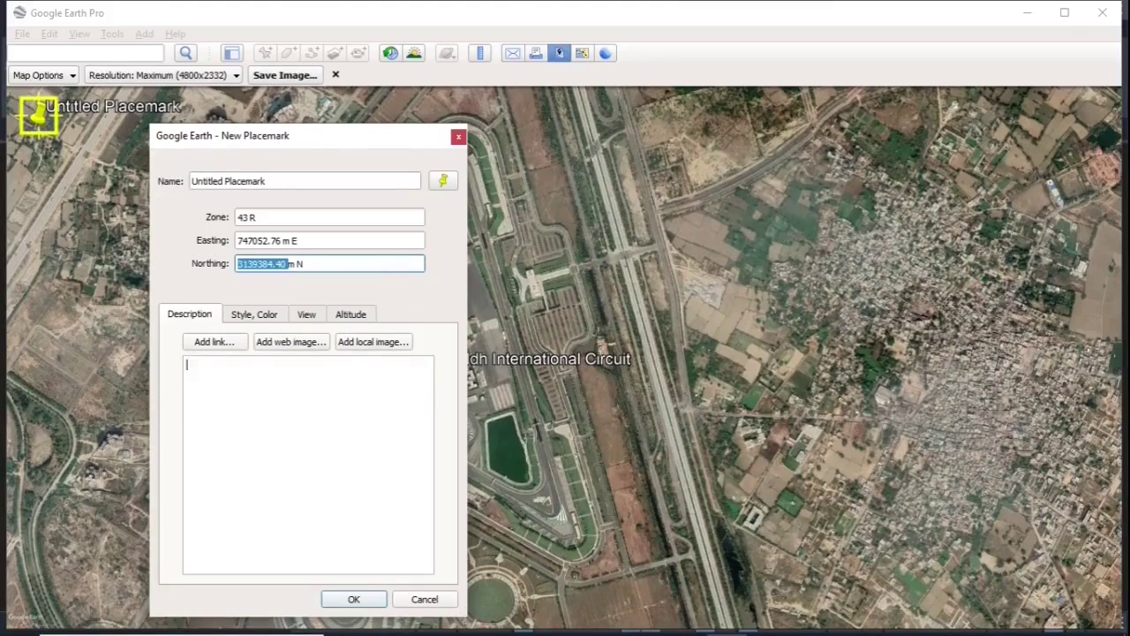
{"action": "left_click", "coordinate": [645, 628]}
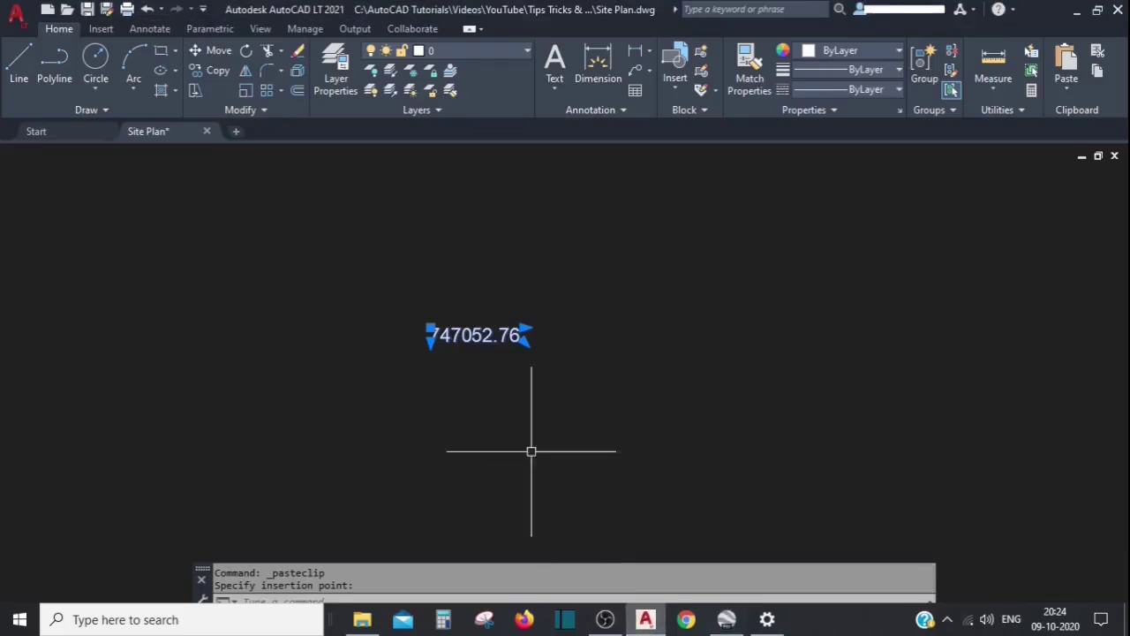
{"action": "left_click", "coordinate": [530, 346]}
{"action": "double_click", "coordinate": [510, 338]}
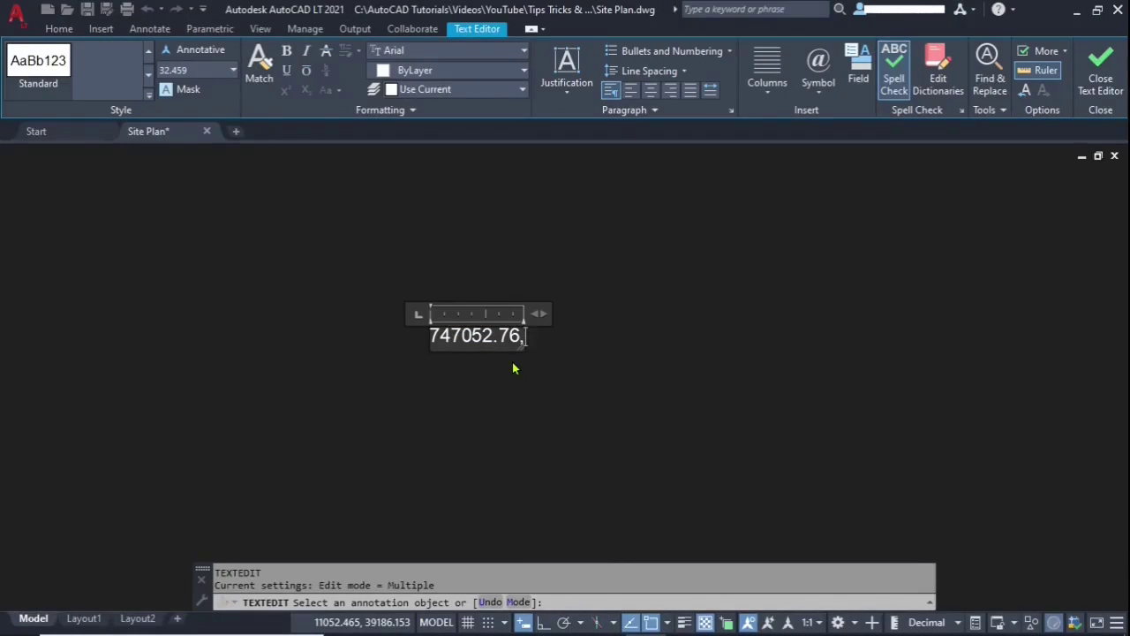
{"action": "type", "text": ","}
{"action": "key", "text": "ctrl+v"}
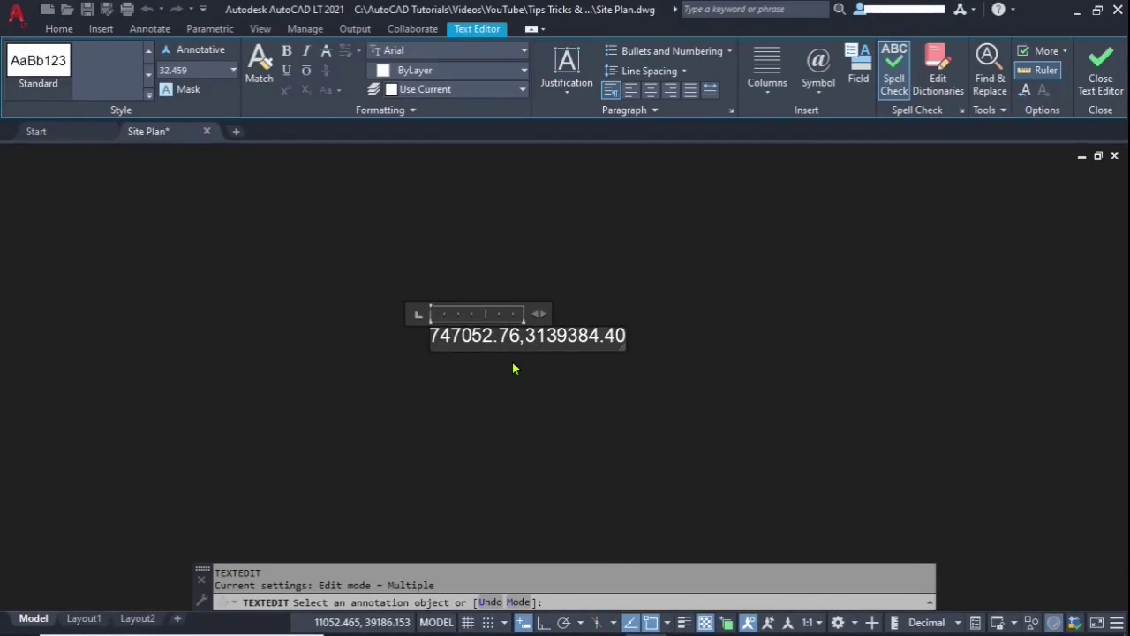
{"action": "left_click", "coordinate": [618, 409]}
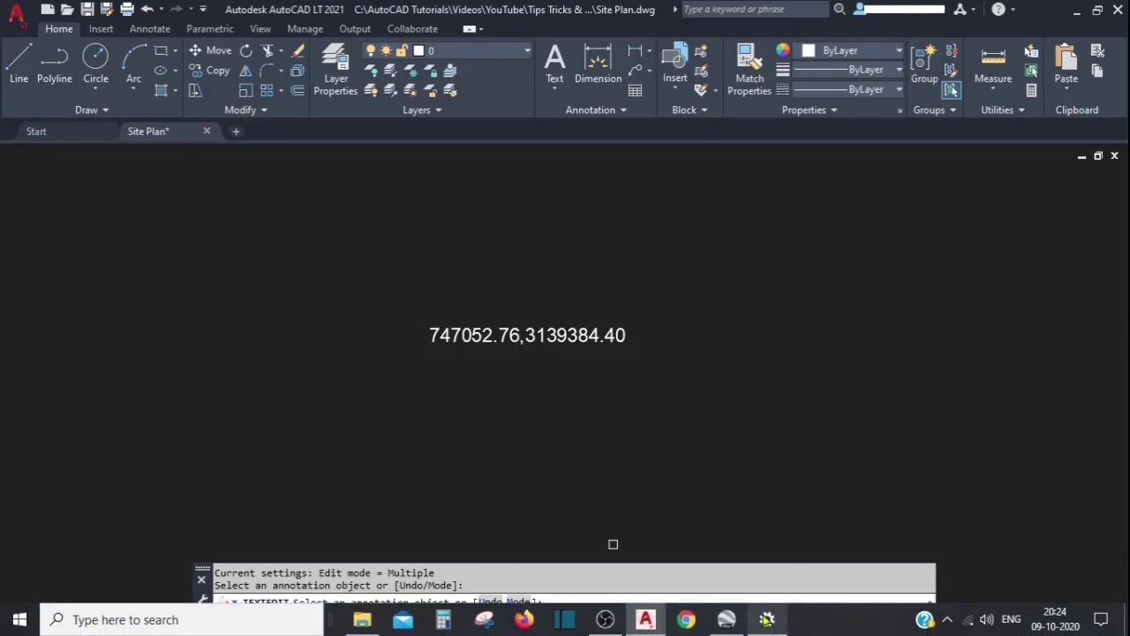
Step: In Google Earth Pro, accept the first placemark and add a second one near the map's lower-right corner, at about 750721 m E, 3137842 m N
{"action": "left_click", "coordinate": [726, 619]}
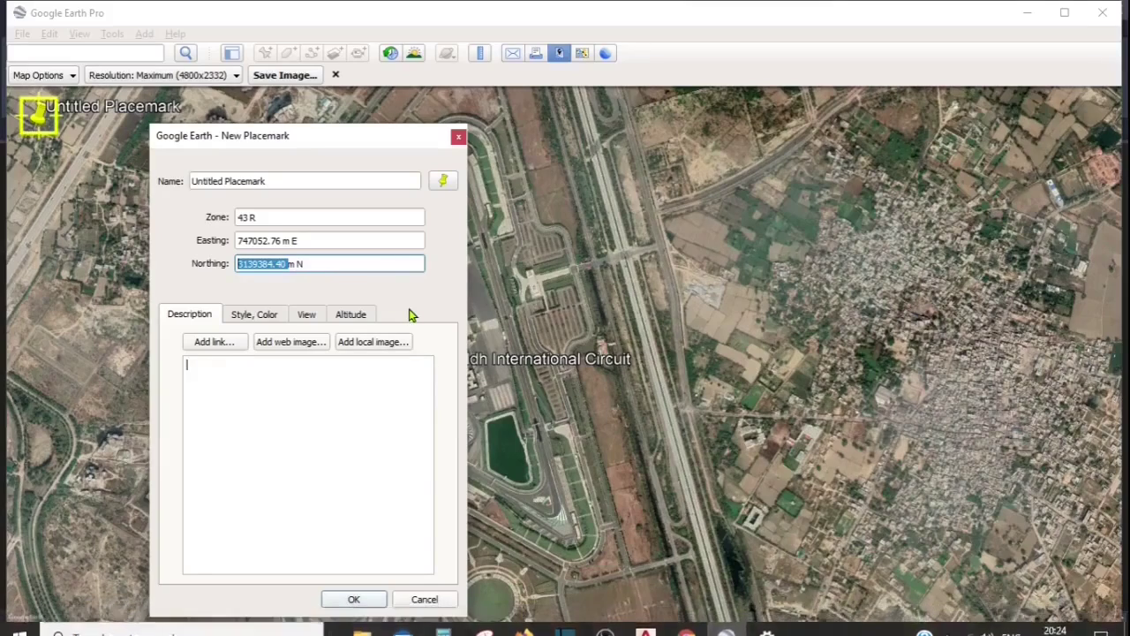
{"action": "left_click", "coordinate": [354, 599]}
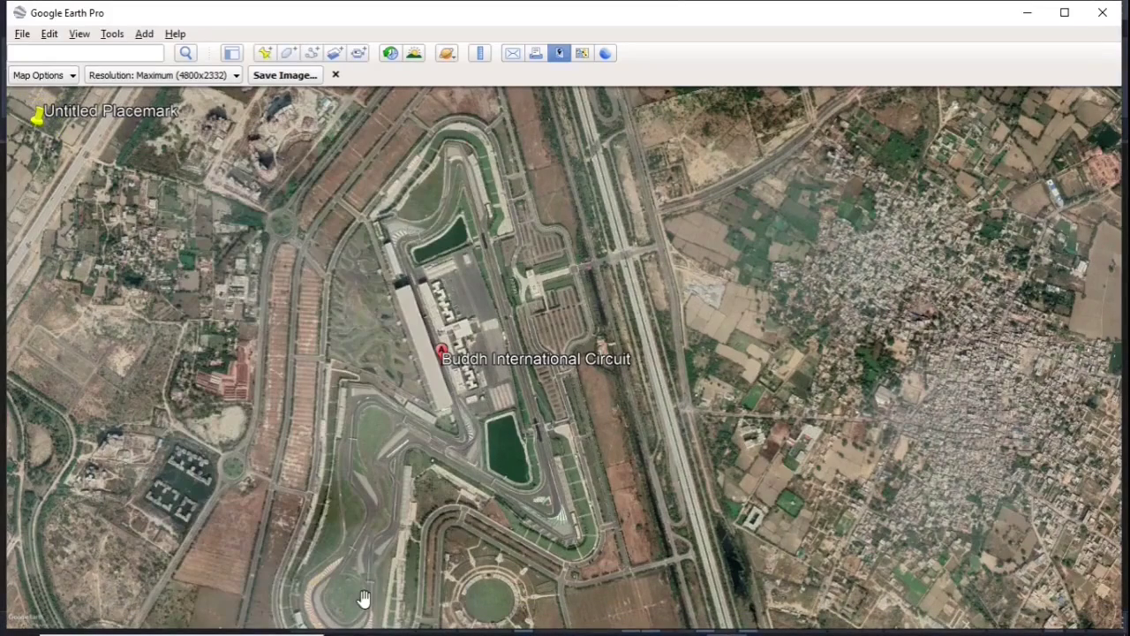
{"action": "left_click", "coordinate": [265, 55]}
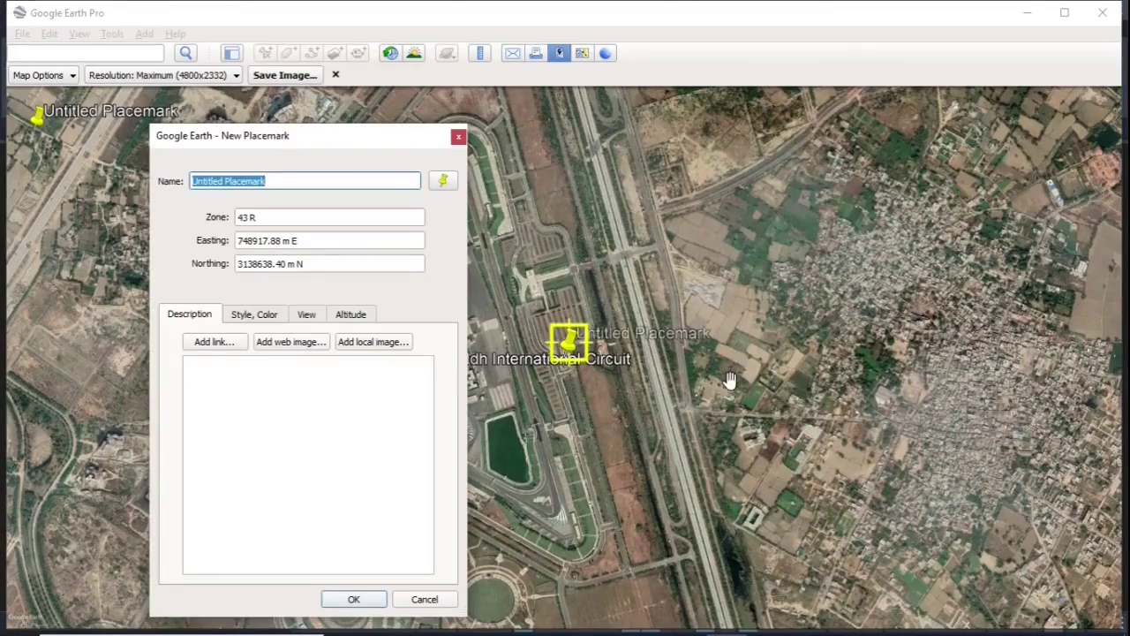
{"action": "left_click_drag", "start_coordinate": [568, 358], "coordinate": [1076, 603]}
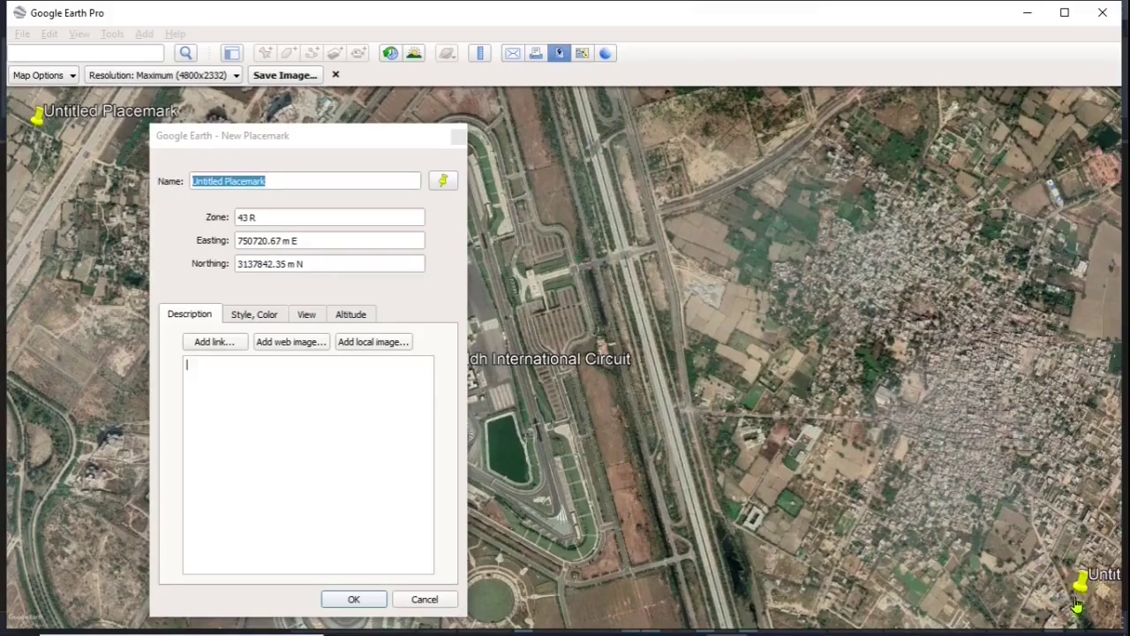
Step: Copy the second placemark's easting number, 750720.67, without its unit and paste it as text below and right of the first coordinates in AutoCAD
{"action": "left_click", "coordinate": [276, 241]}
{"action": "left_click_drag", "start_coordinate": [279, 240], "coordinate": [215, 232]}
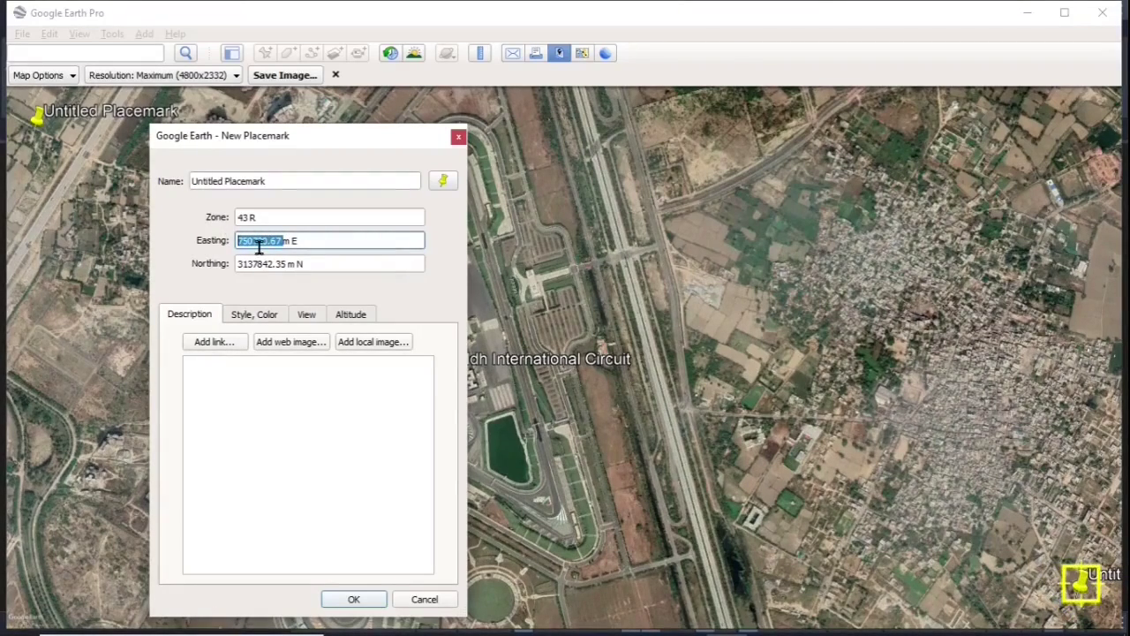
{"action": "right_click", "coordinate": [258, 248]}
{"action": "left_click", "coordinate": [291, 340]}
{"action": "left_click", "coordinate": [645, 622]}
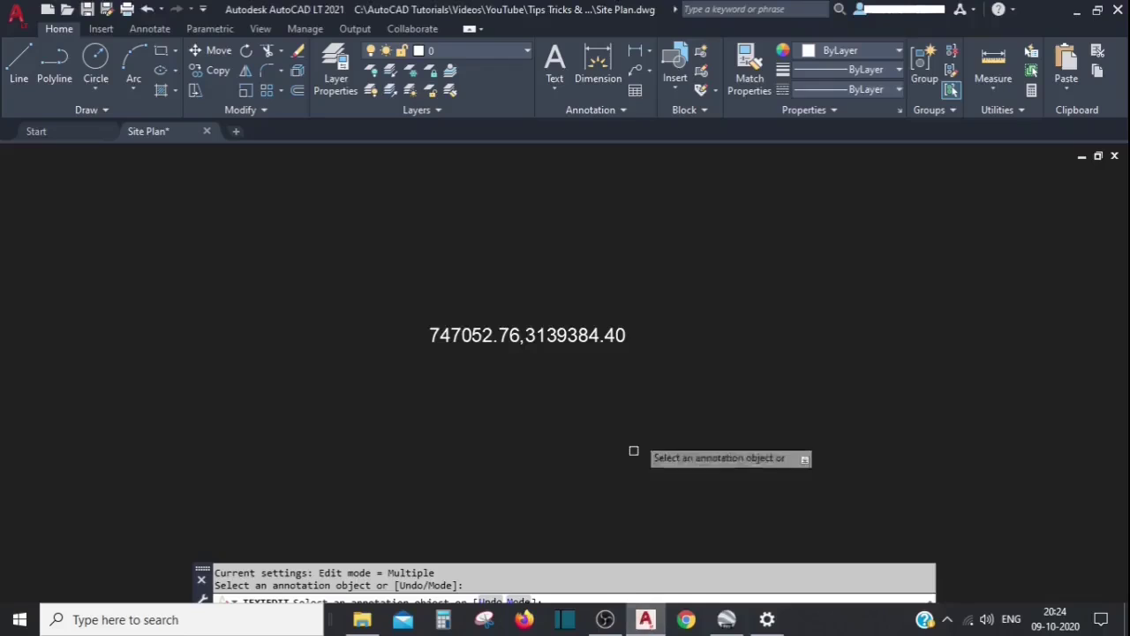
{"action": "key", "text": "Escape"}
{"action": "key", "text": "ctrl+v"}
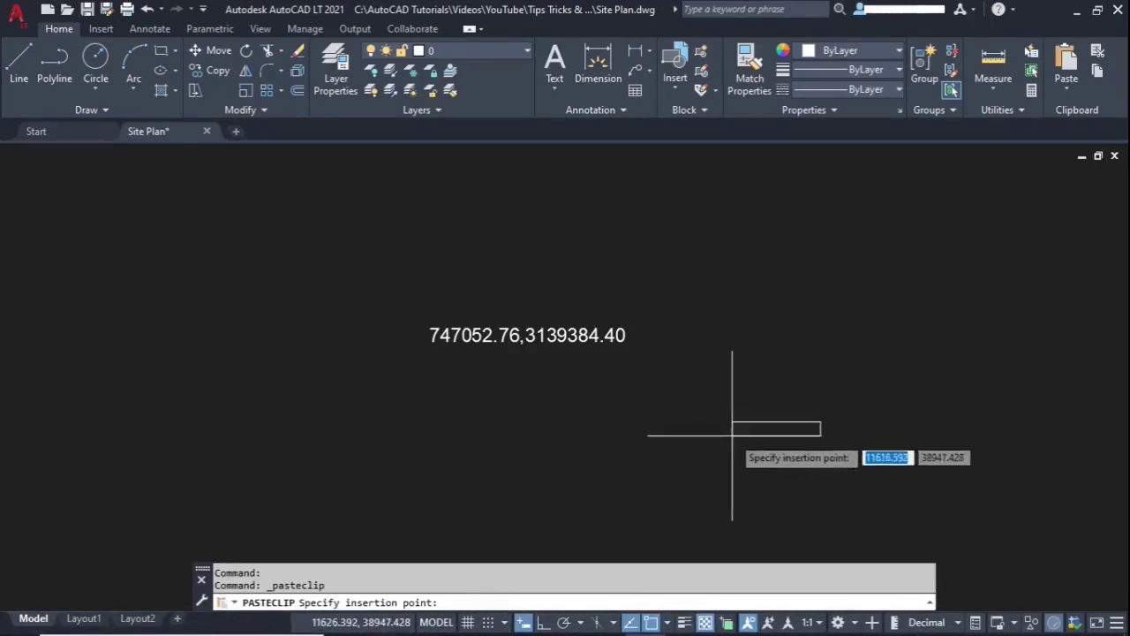
{"action": "left_click", "coordinate": [730, 430]}
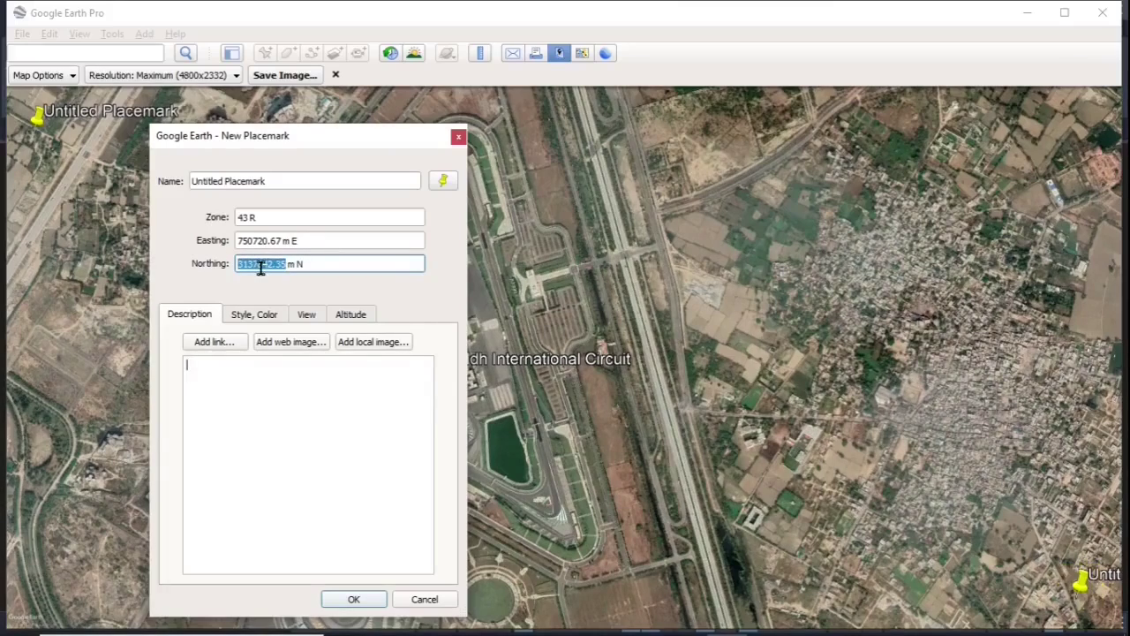
Step: Copy the second placemark's northing number, 3137842.35, and append it after a comma to the 750720.67 text in AutoCAD
{"action": "right_click", "coordinate": [261, 269]}
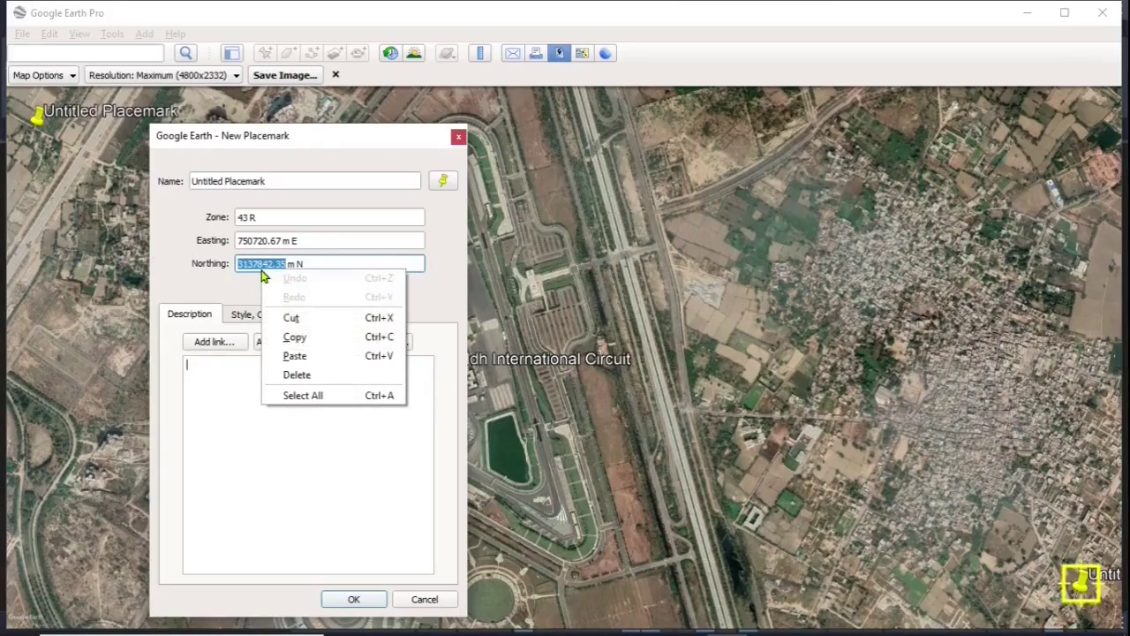
{"action": "left_click", "coordinate": [298, 334]}
{"action": "left_click", "coordinate": [645, 619]}
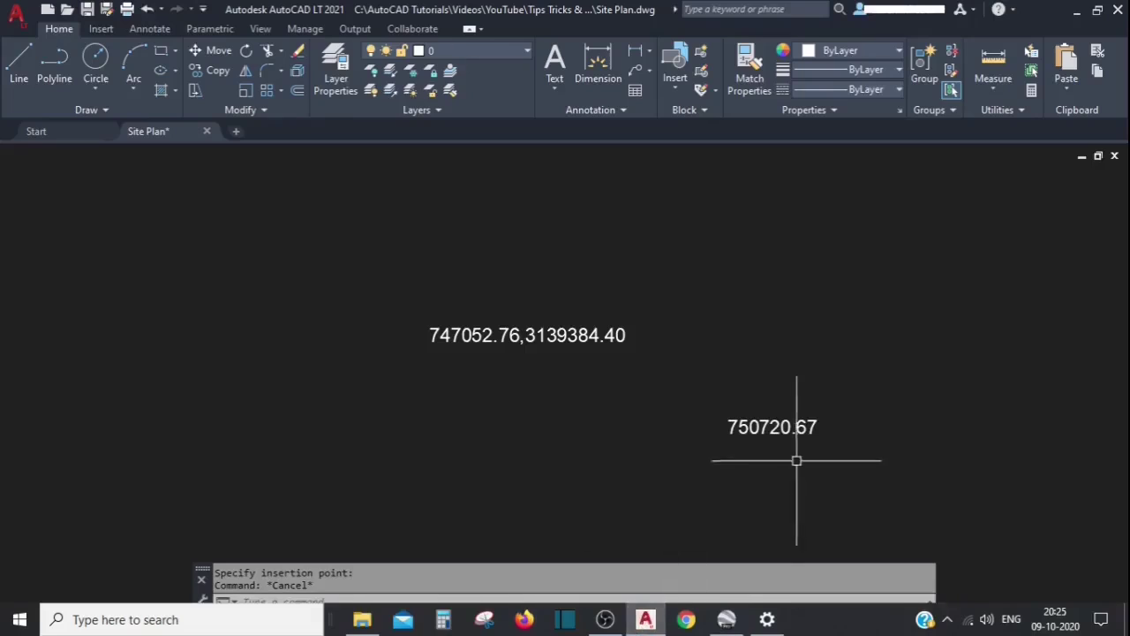
{"action": "double_click", "coordinate": [790, 427]}
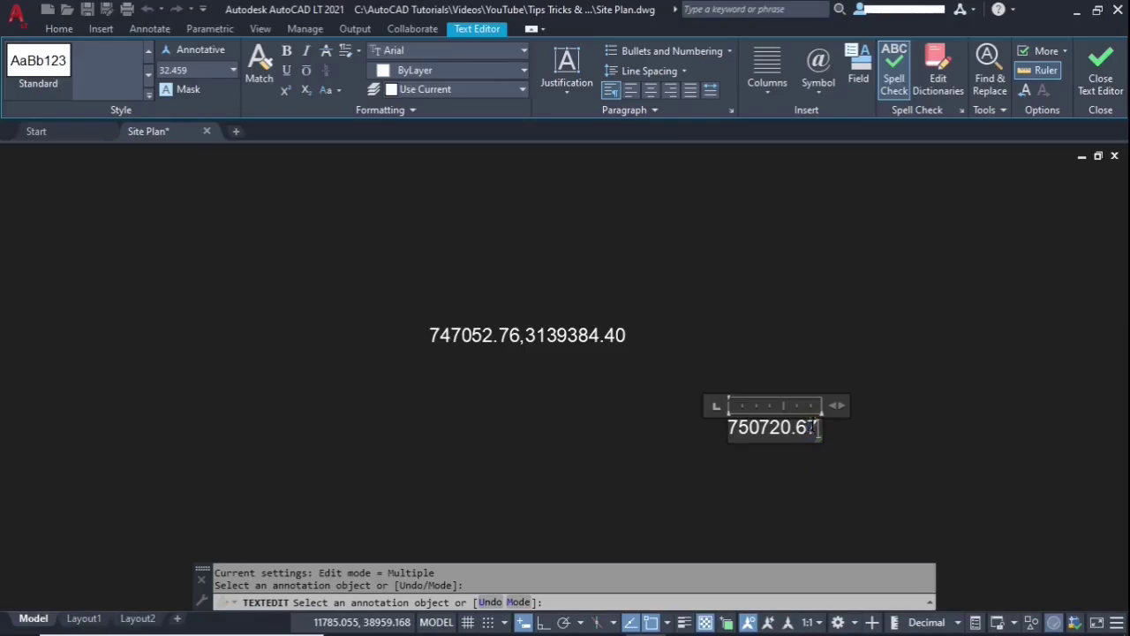
{"action": "type", "text": ","}
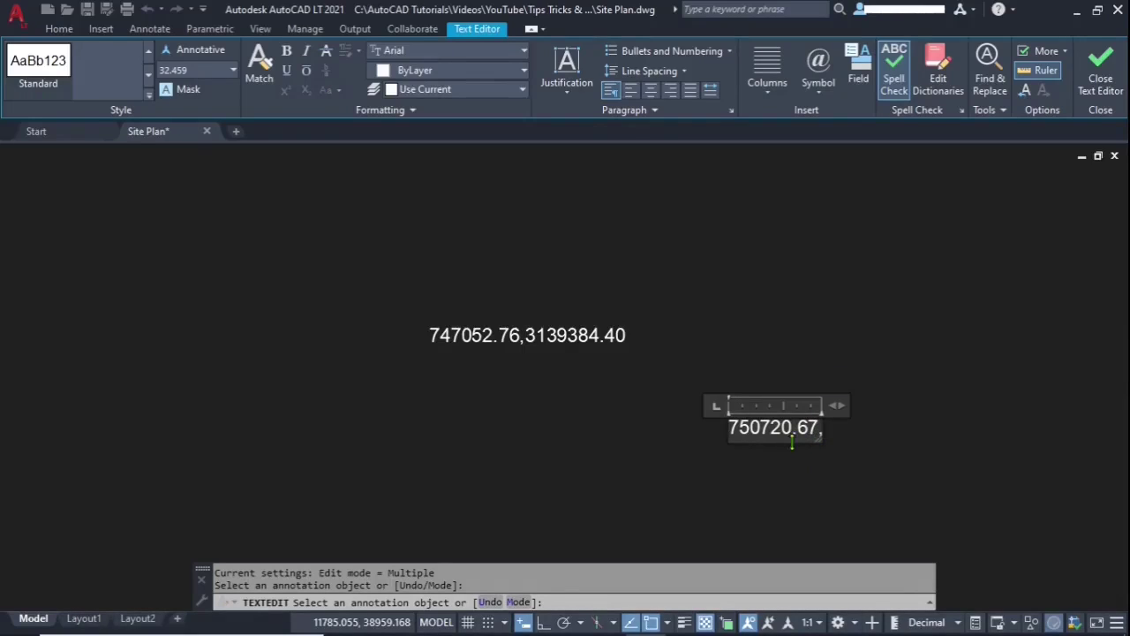
{"action": "key", "text": "ctrl+v"}
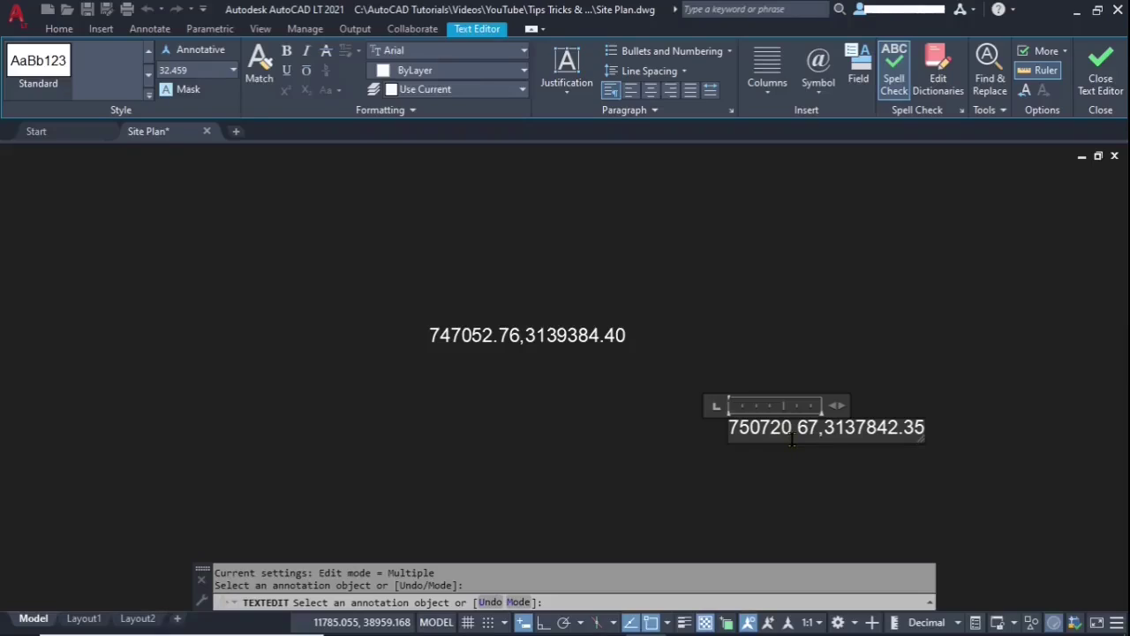
{"action": "left_click", "coordinate": [792, 446]}
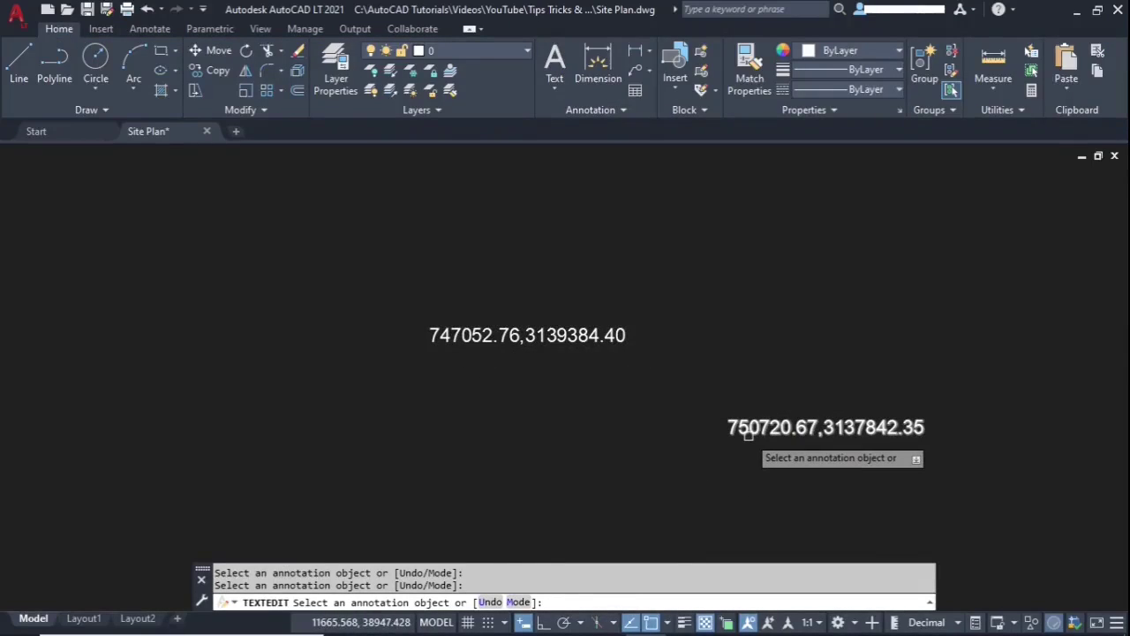
Step: In Google Earth Pro, accept the second placemark and reset the view's tilt and compass
{"action": "left_click", "coordinate": [727, 625]}
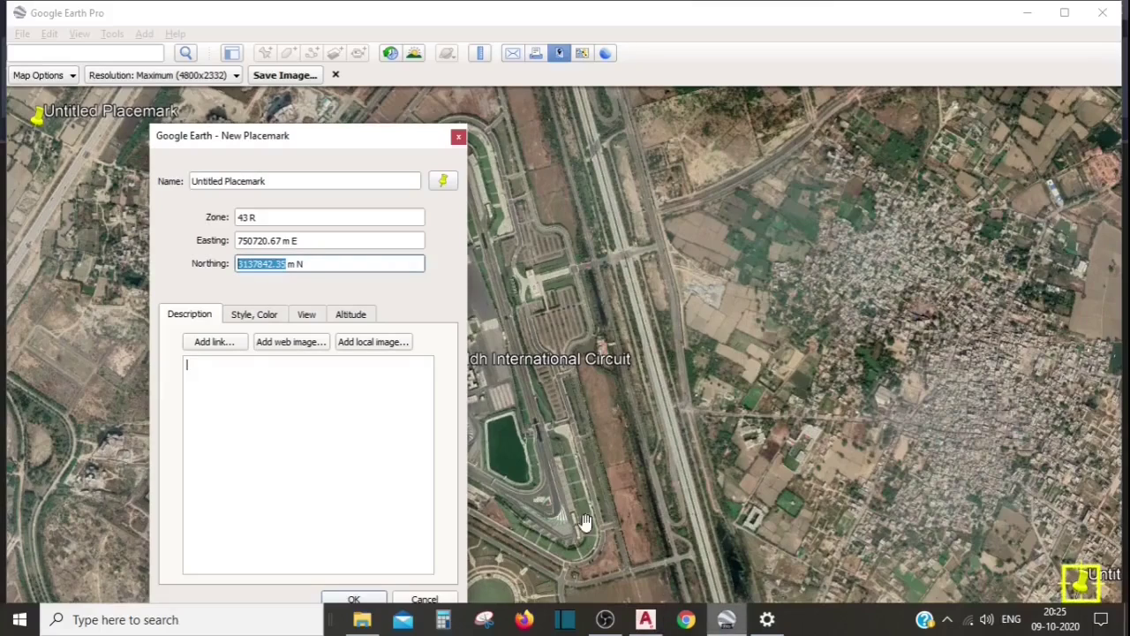
{"action": "left_click", "coordinate": [357, 599]}
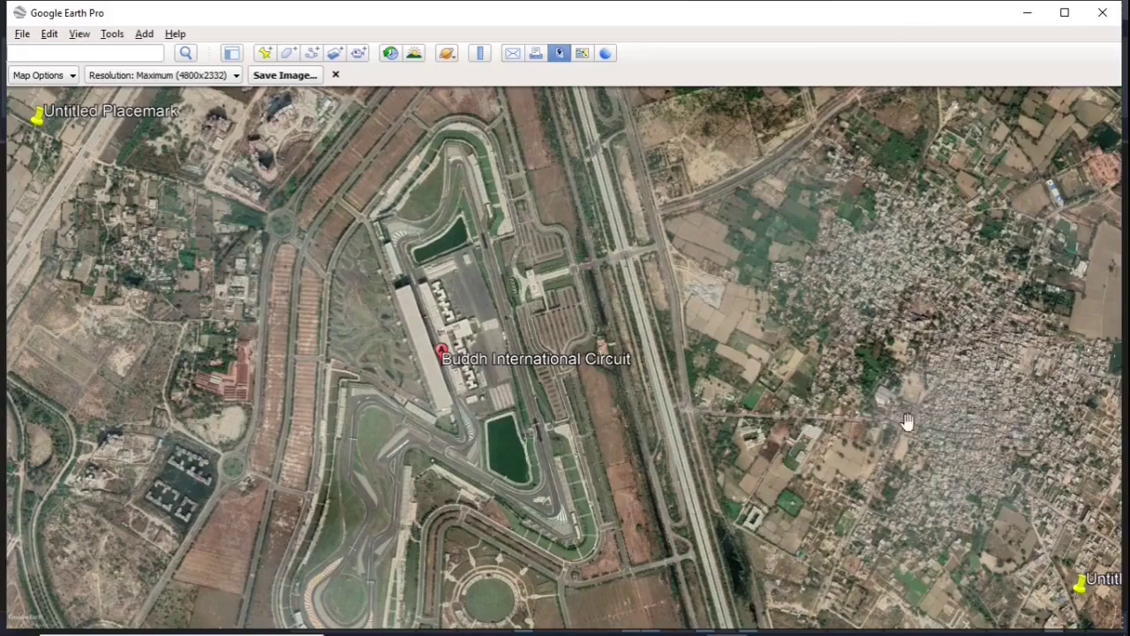
{"action": "left_click", "coordinate": [78, 34]}
{"action": "mouse_move", "coordinate": [100, 331]}
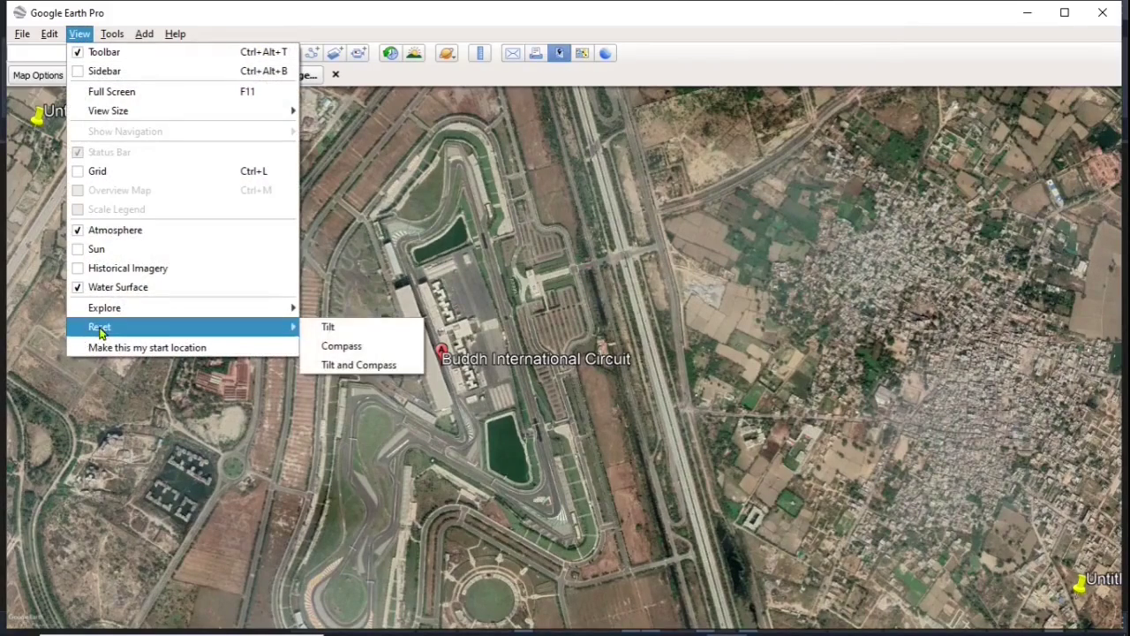
{"action": "left_click", "coordinate": [356, 369]}
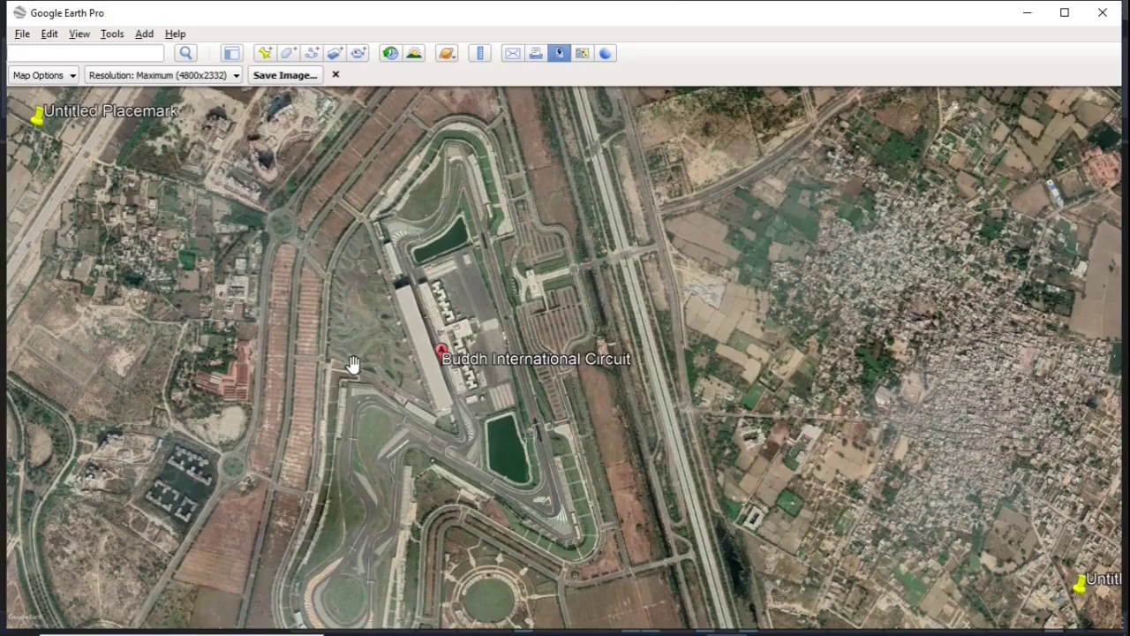
{"action": "left_click", "coordinate": [559, 54]}
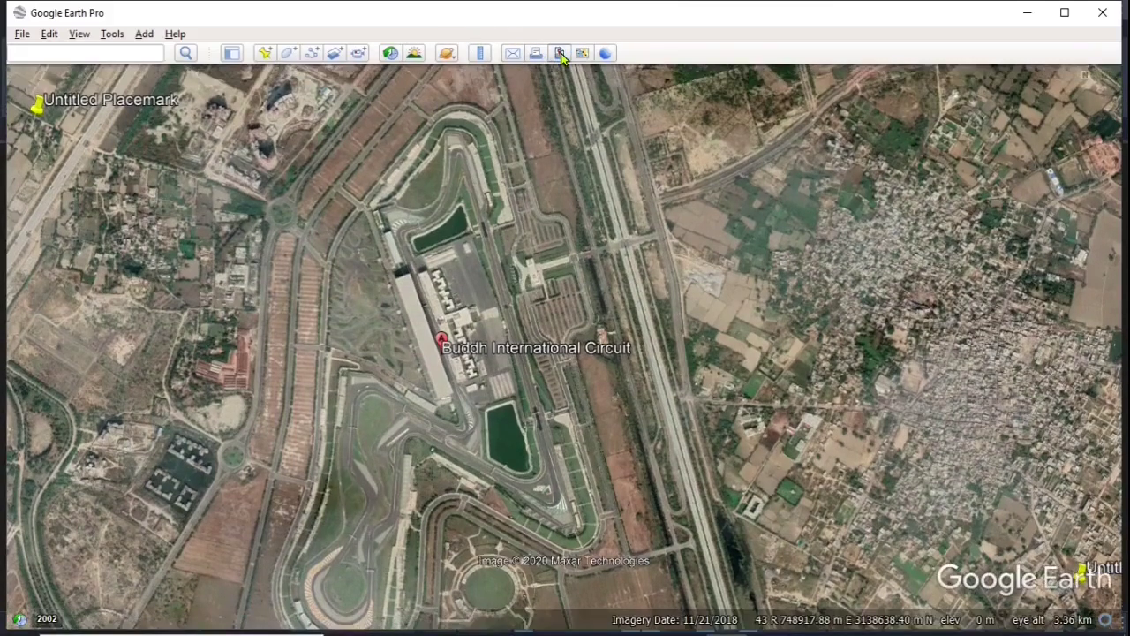
{"action": "left_click", "coordinate": [559, 54]}
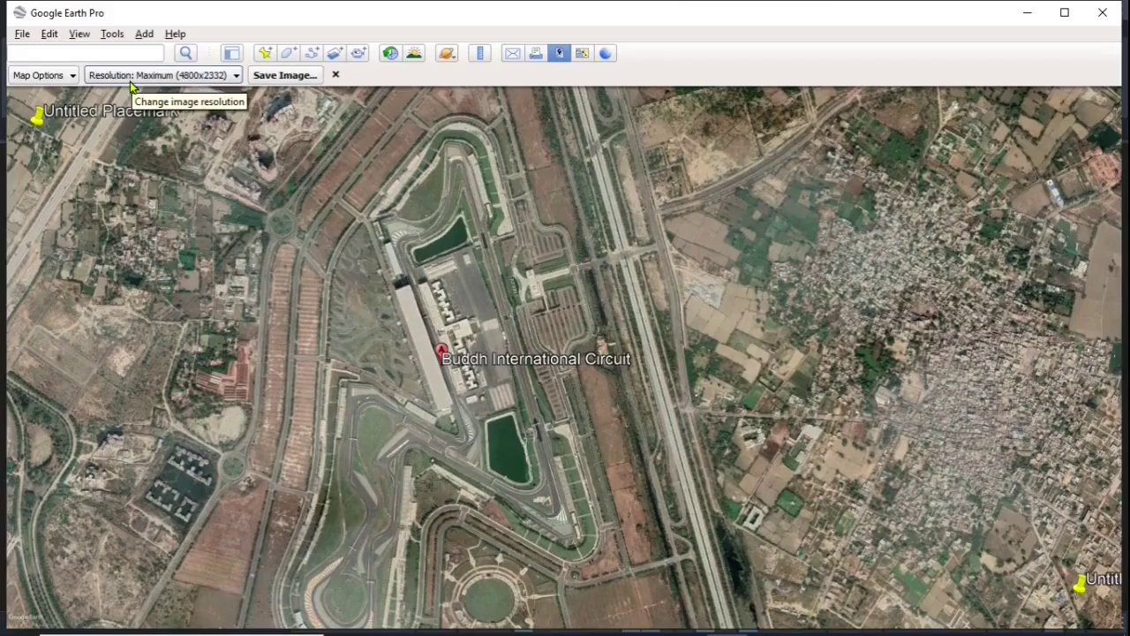
{"action": "left_click", "coordinate": [27, 77]}
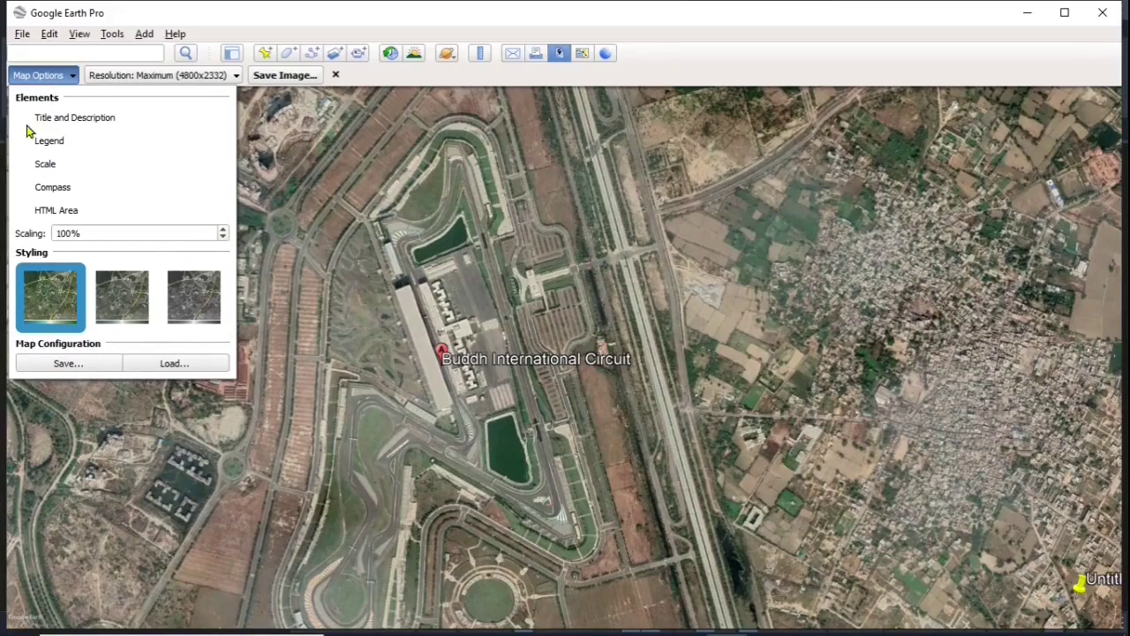
{"action": "left_click", "coordinate": [69, 363]}
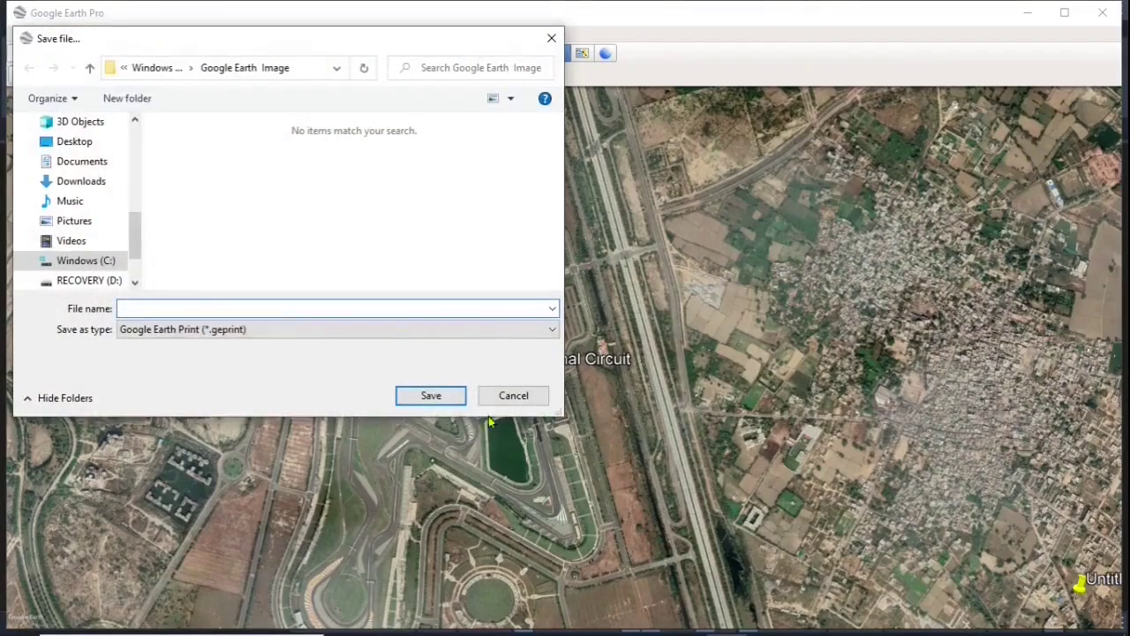
{"action": "left_click", "coordinate": [511, 393]}
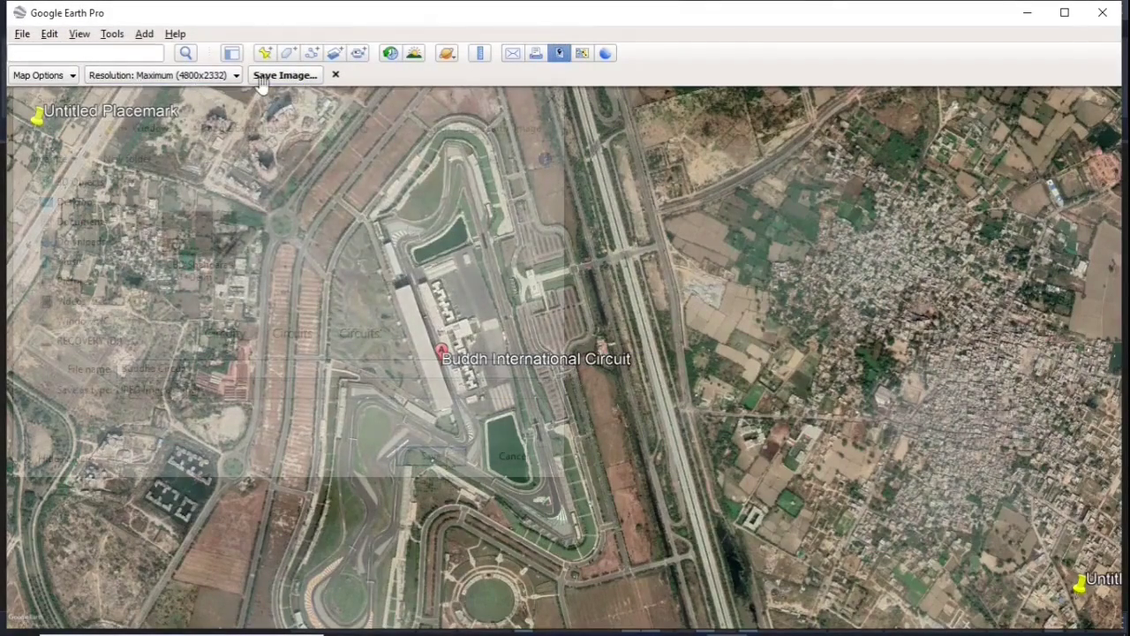
Step: Save the map view with both corner placemarks as an image file at Maximum (4800x2332) resolution
{"action": "left_click", "coordinate": [286, 77]}
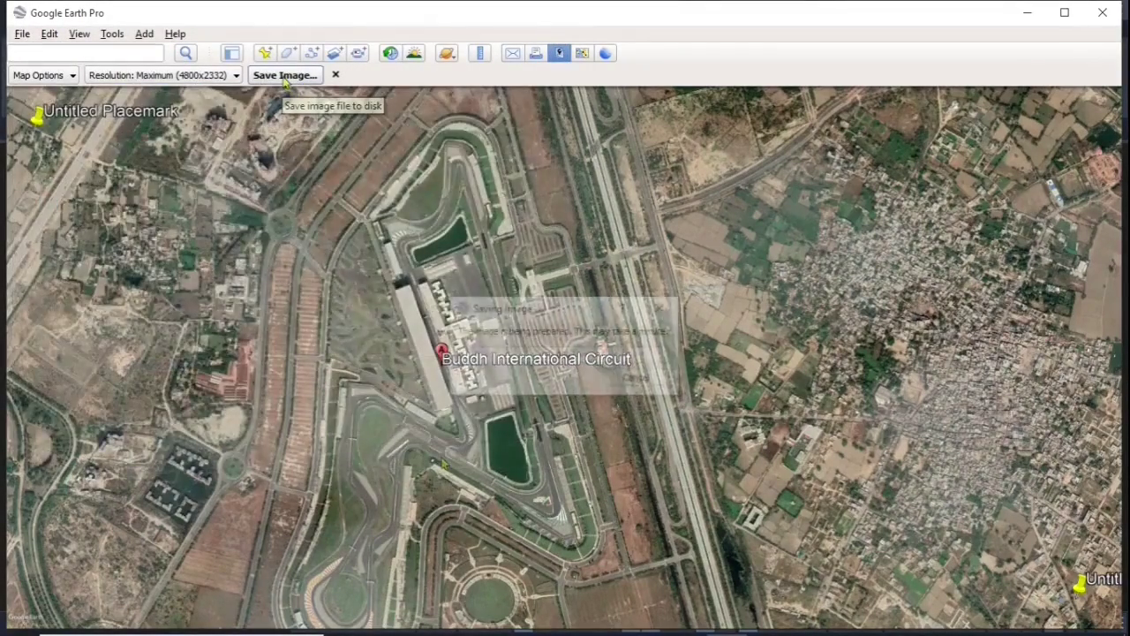
{"action": "left_click", "coordinate": [441, 462]}
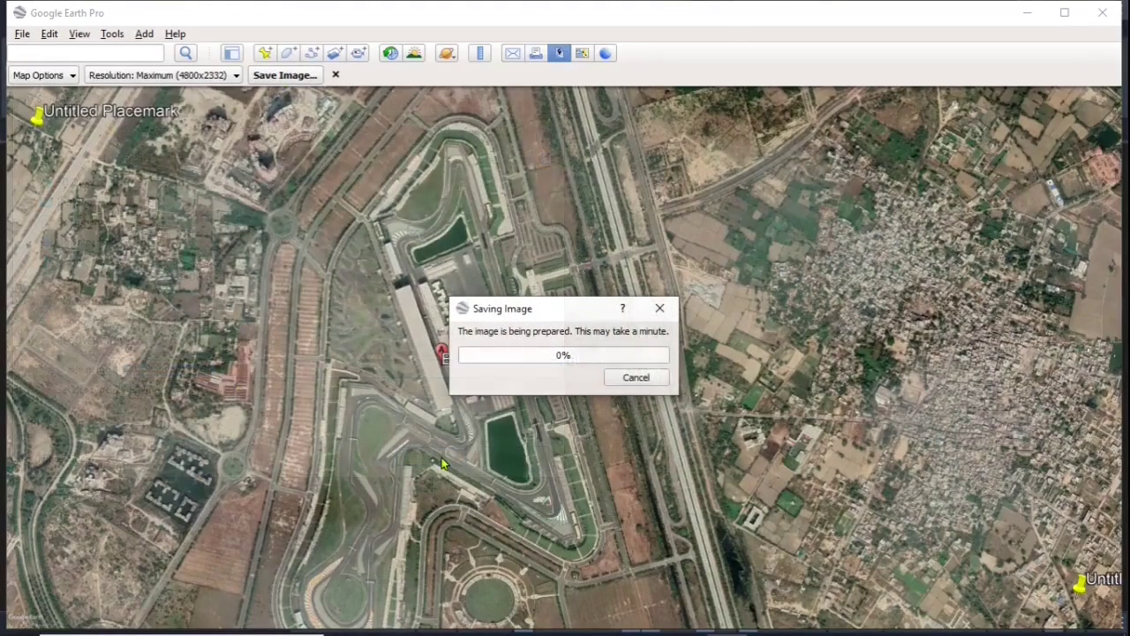
{"action": "left_click_drag", "start_coordinate": [551, 308], "coordinate": [844, 230]}
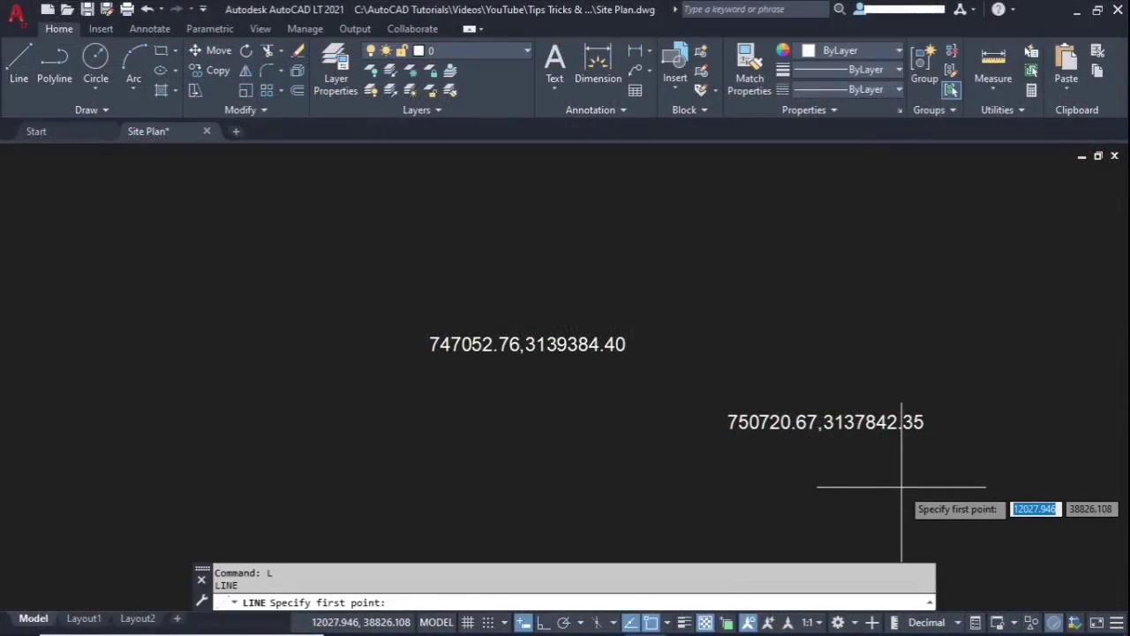
Step: In AutoCAD, draw a line from just above the 750720.67,3137842.35 text to the upper-right end of the 747052.76,3139384.40 text
{"action": "scroll", "coordinate": [865, 479], "scroll_direction": "up", "scroll_amount": 2}
{"action": "left_click", "coordinate": [861, 430]}
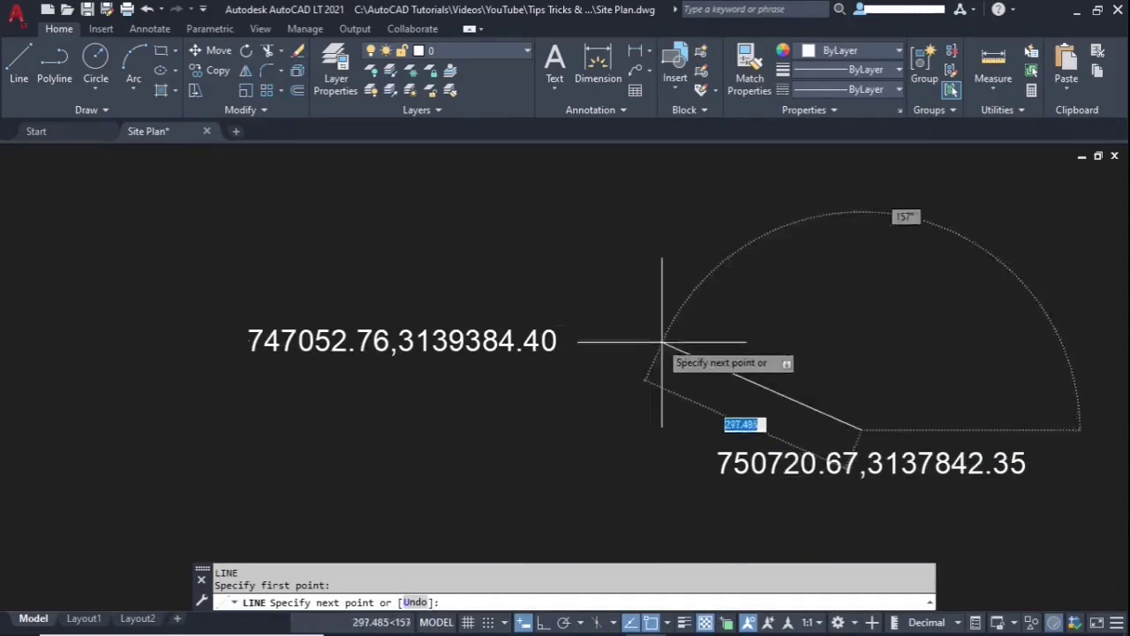
{"action": "left_click", "coordinate": [578, 311]}
{"action": "key", "text": "Return"}
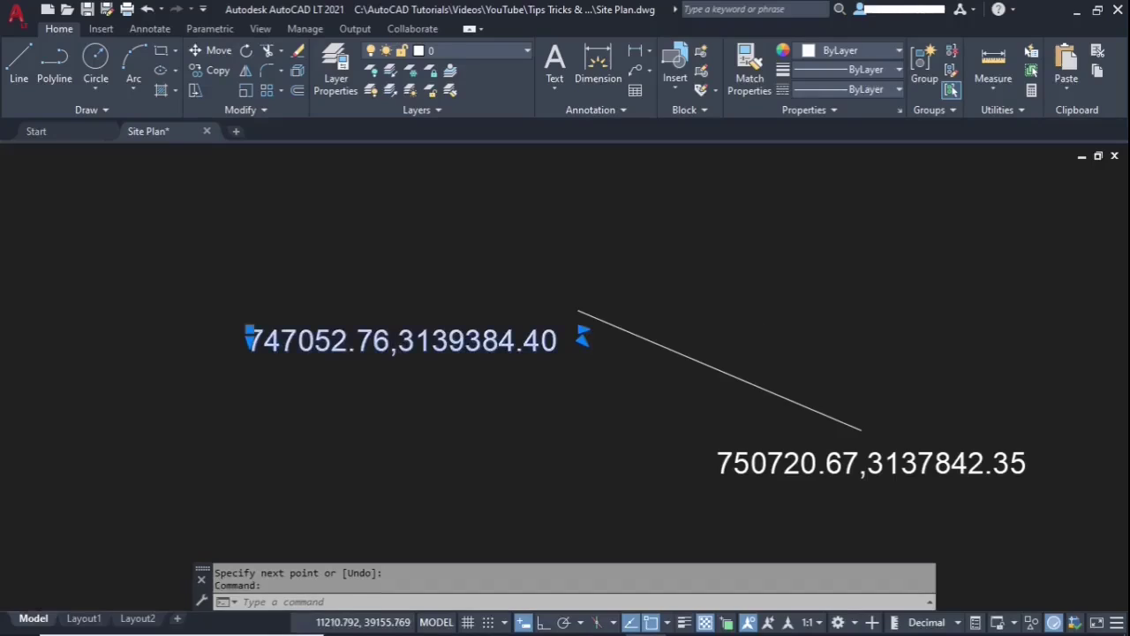
Step: Copy the full coordinate text 747052.76,3139384.40 from its text object, leaving the text unchanged
{"action": "double_click", "coordinate": [448, 344]}
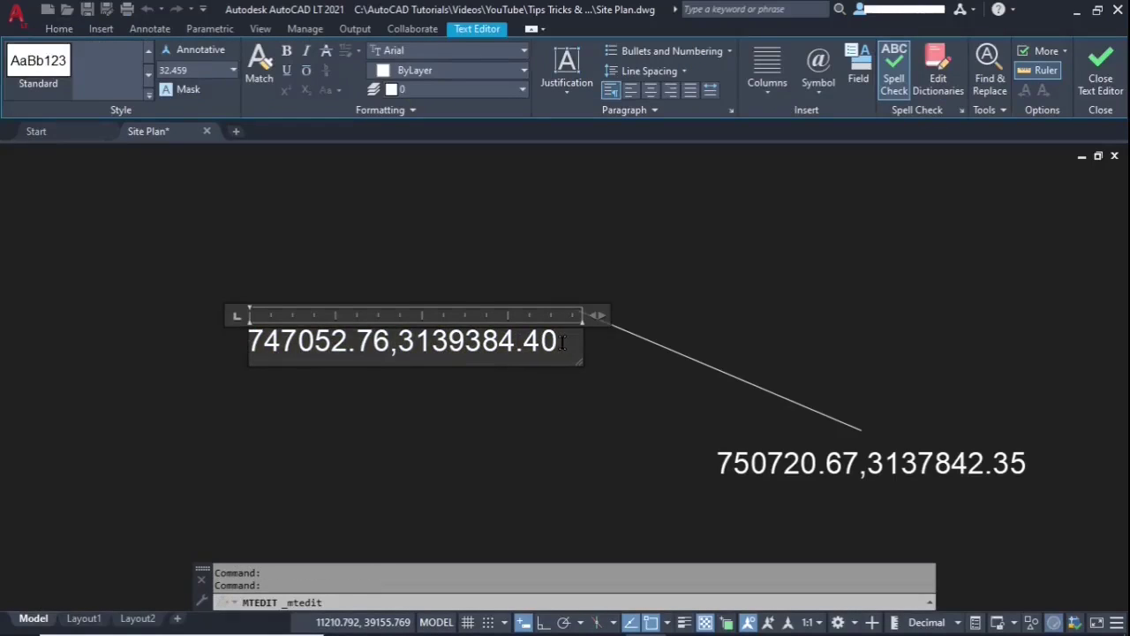
{"action": "left_click_drag", "start_coordinate": [560, 344], "coordinate": [243, 344]}
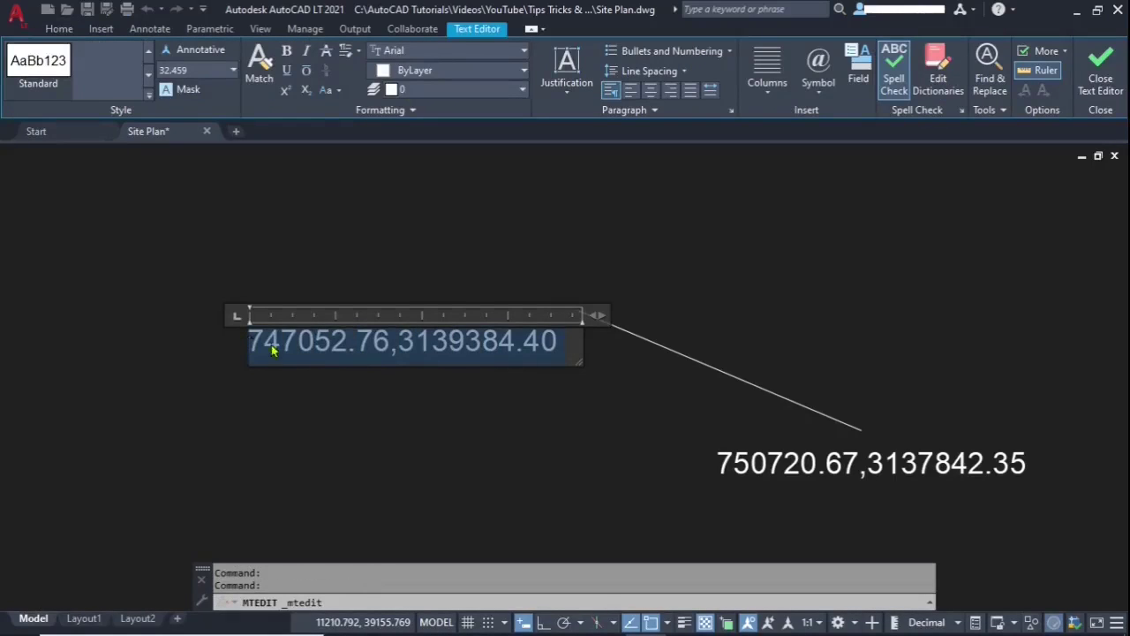
{"action": "right_click", "coordinate": [394, 346]}
{"action": "left_click", "coordinate": [449, 226]}
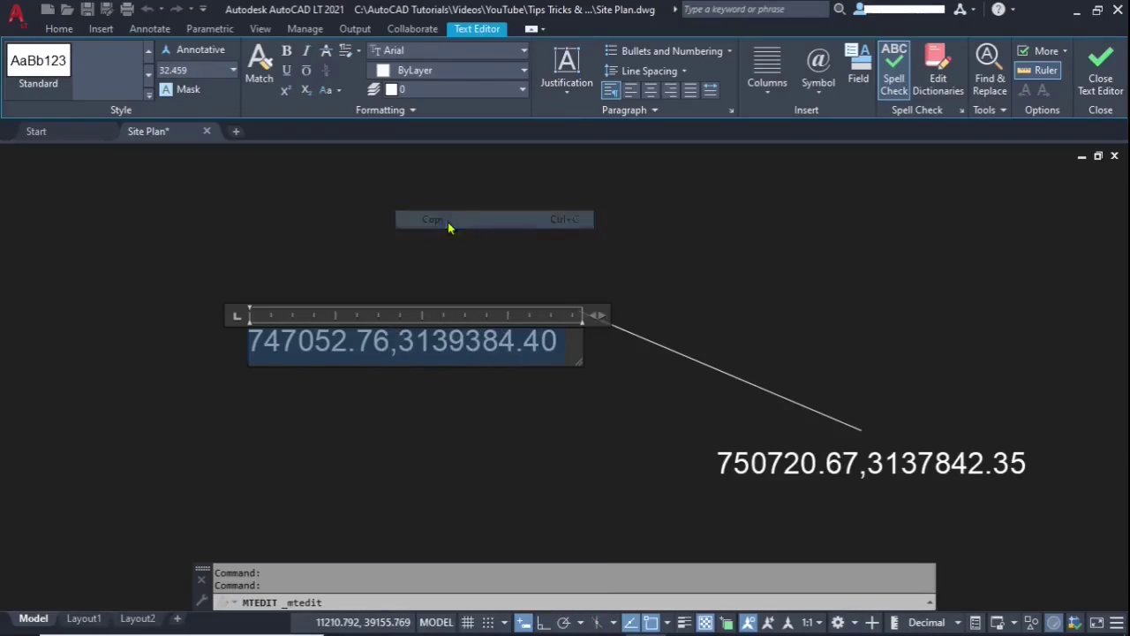
{"action": "key", "text": "Escape"}
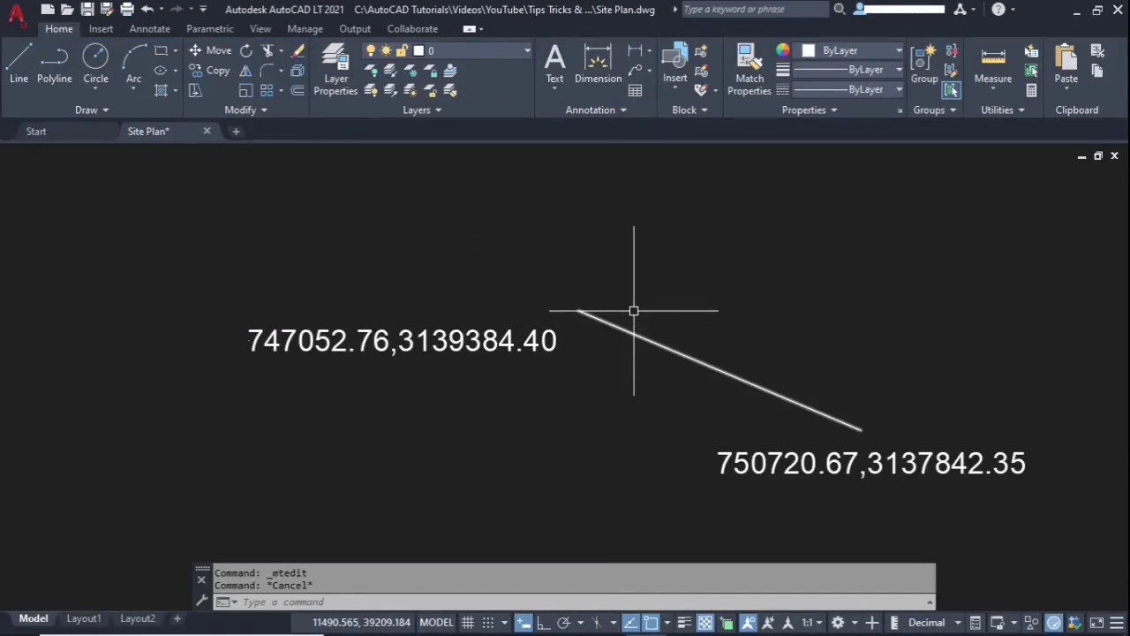
Step: Stretch the line's upper-left end together with its coordinate text to the point 747052.76,3139384.40
{"action": "type", "text": "s"}
{"action": "key", "text": "Return"}
{"action": "left_click", "coordinate": [623, 278]}
{"action": "left_click", "coordinate": [203, 426]}
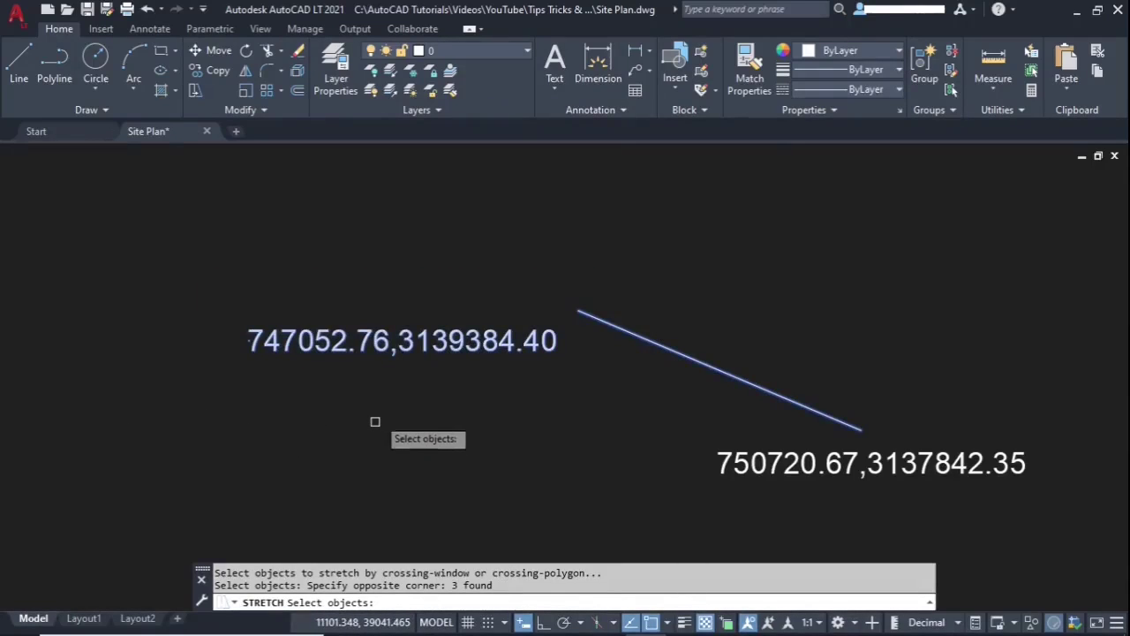
{"action": "key", "text": "Return"}
{"action": "left_click", "coordinate": [578, 310]}
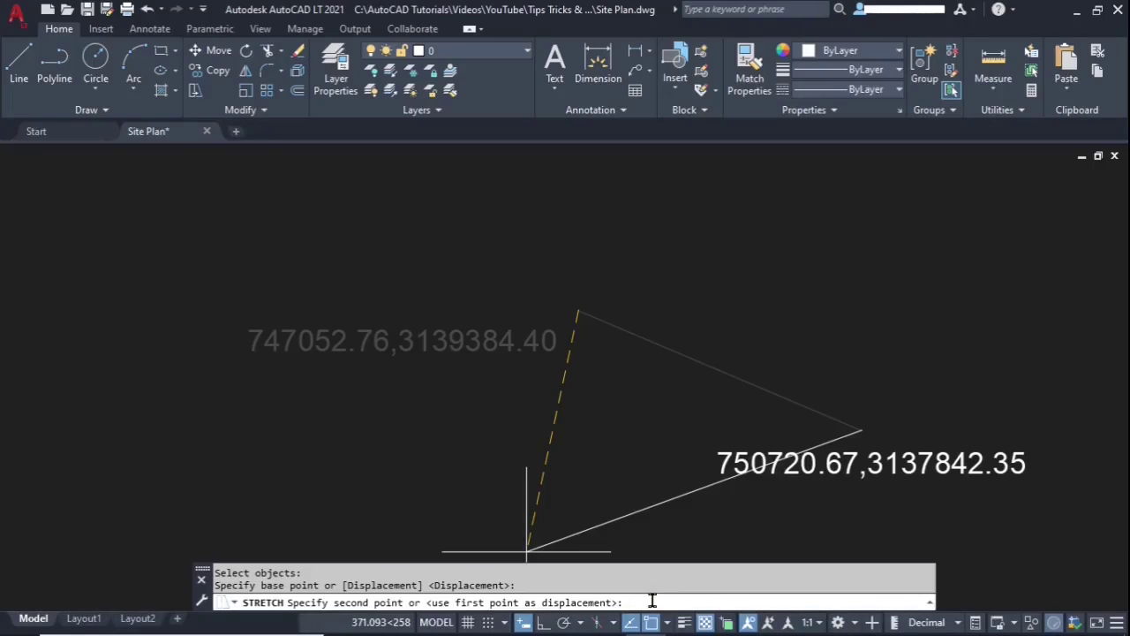
{"action": "key", "text": "Return"}
{"action": "key", "text": "Return"}
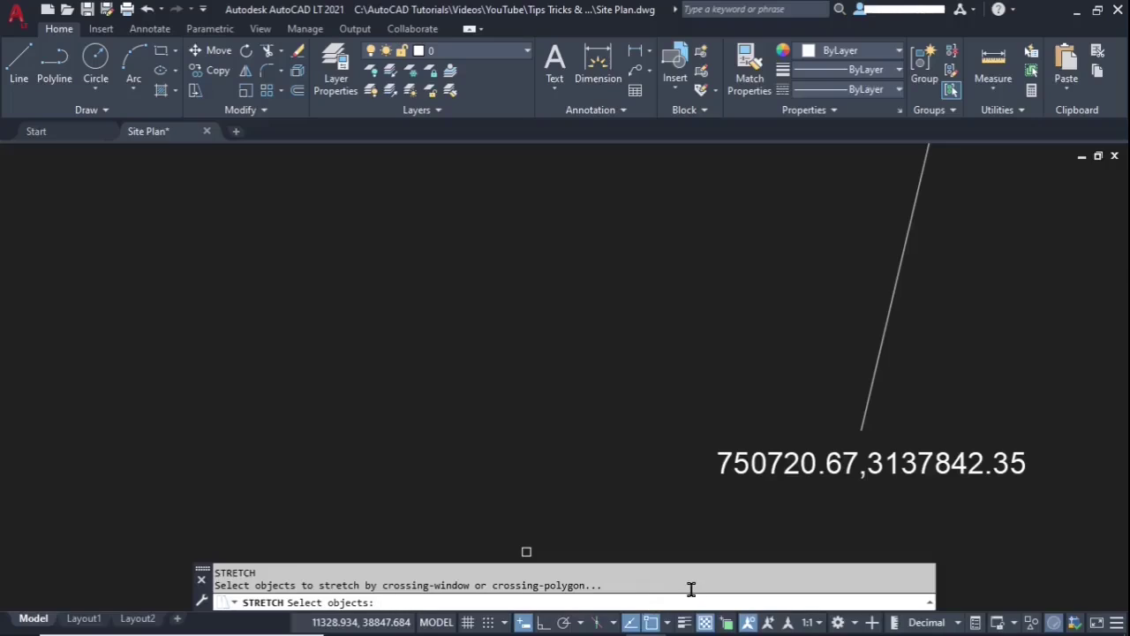
Step: Copy the full coordinate text 750720.67,3137842.35 from its text object
{"action": "double_click", "coordinate": [859, 466]}
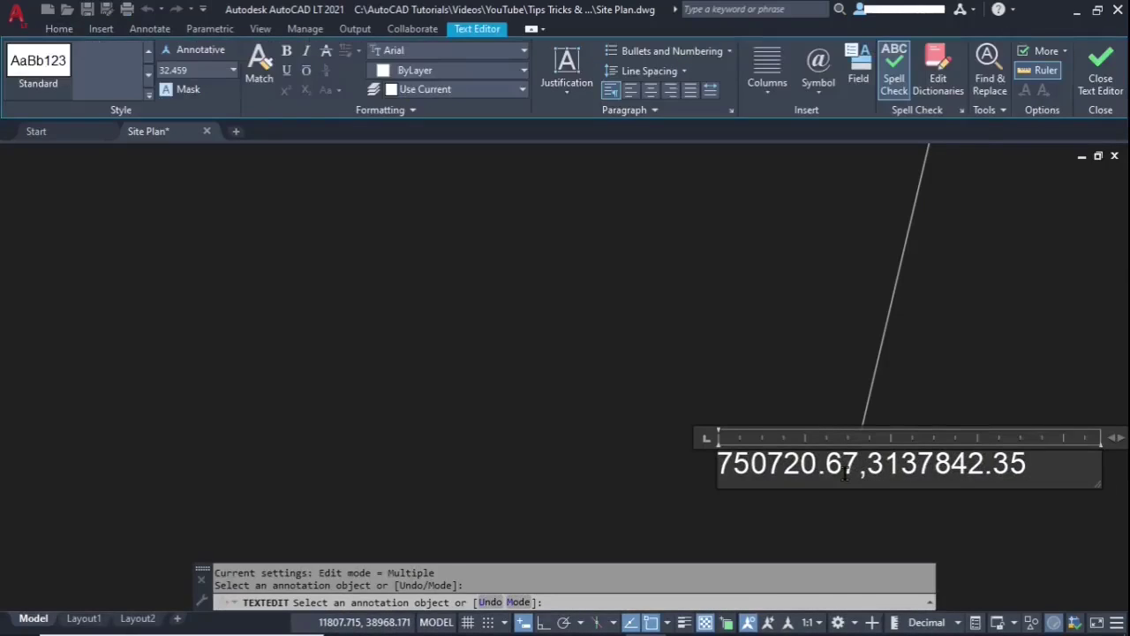
{"action": "key", "text": "ctrl+a"}
{"action": "right_click", "coordinate": [785, 468]}
{"action": "left_click", "coordinate": [823, 53]}
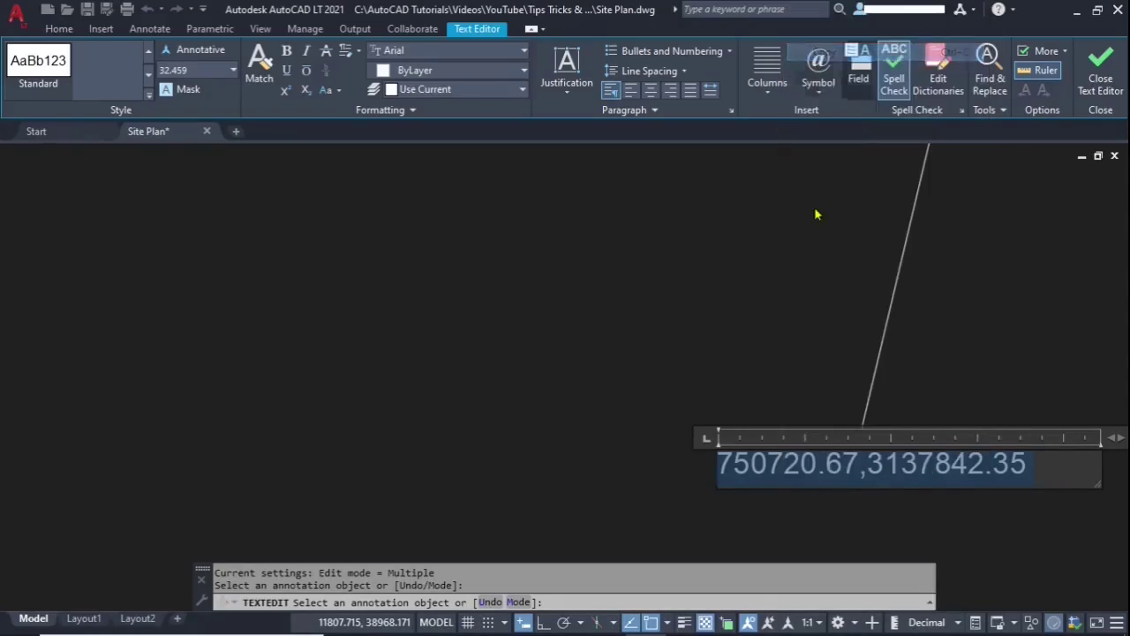
{"action": "key", "text": "Escape"}
{"action": "key", "text": "Escape"}
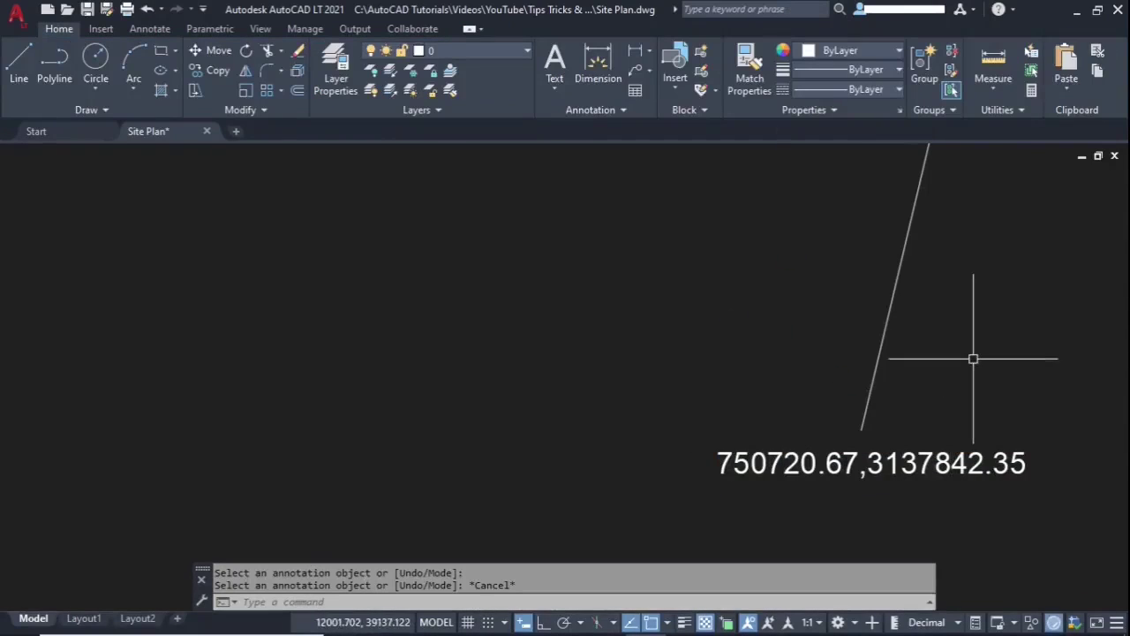
Step: Stretch the line's other end together with its coordinate text to the point 750720.67,3137842.35
{"action": "type", "text": "s"}
{"action": "key", "text": "Return"}
{"action": "left_click", "coordinate": [1067, 377]}
{"action": "left_click", "coordinate": [638, 519]}
{"action": "key", "text": "Return"}
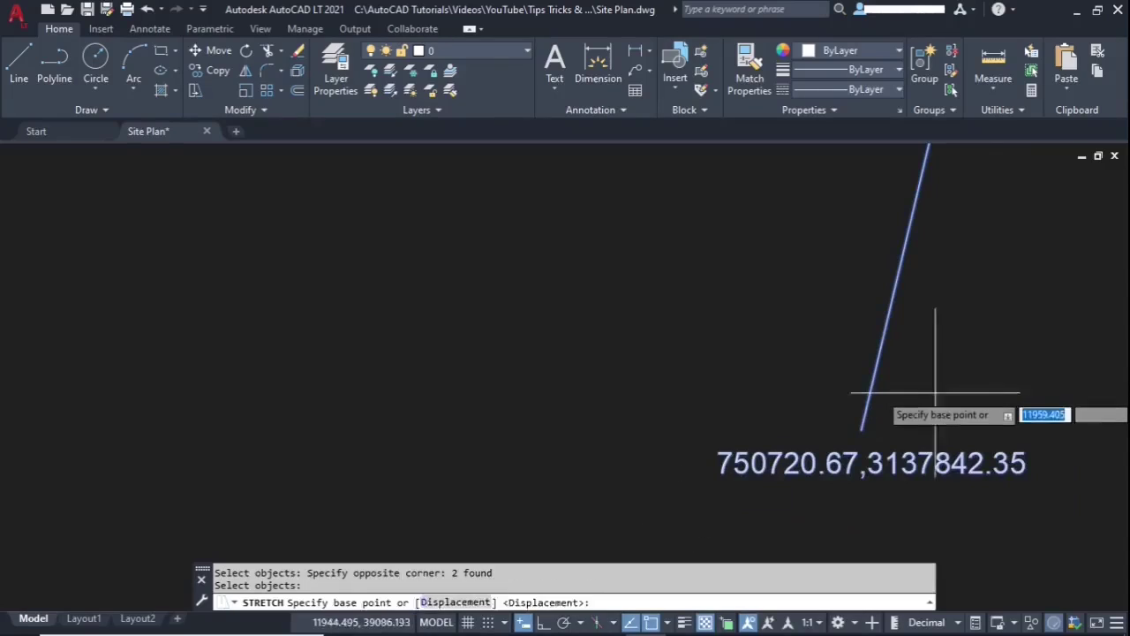
{"action": "left_click", "coordinate": [864, 425]}
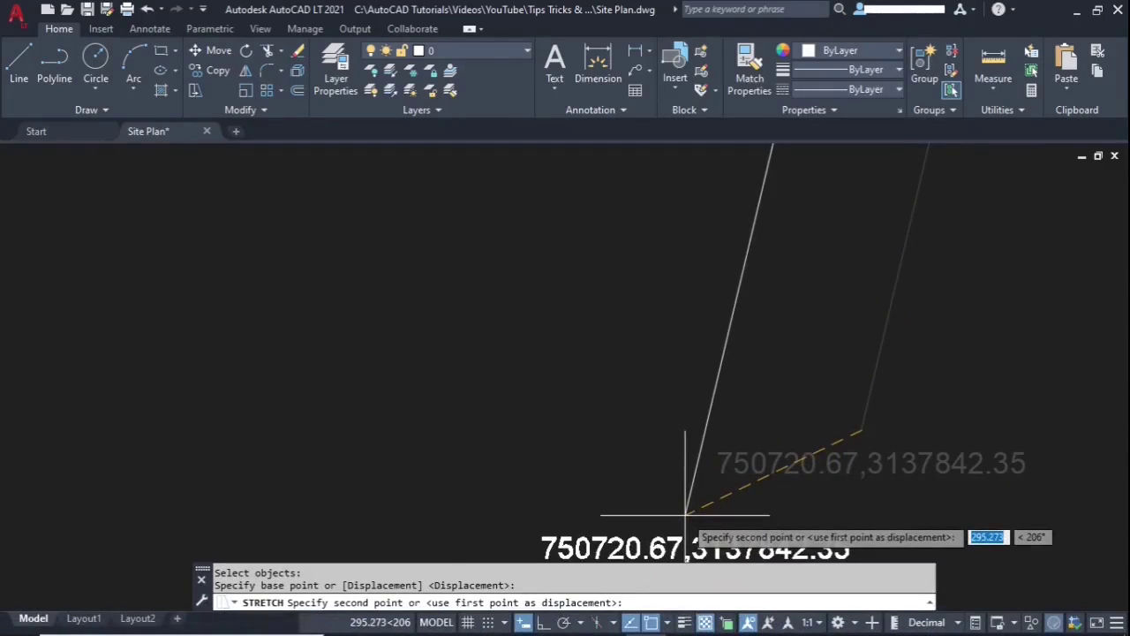
{"action": "key", "text": "Return"}
{"action": "key", "text": "Return"}
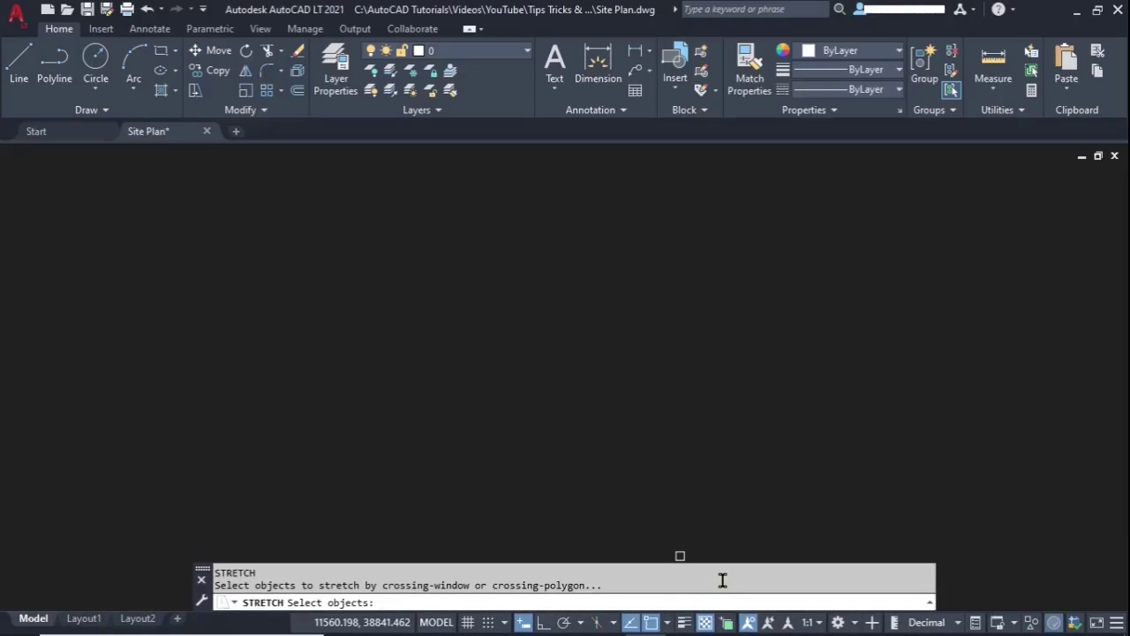
{"action": "key", "text": "Escape"}
{"action": "key", "text": "Escape"}
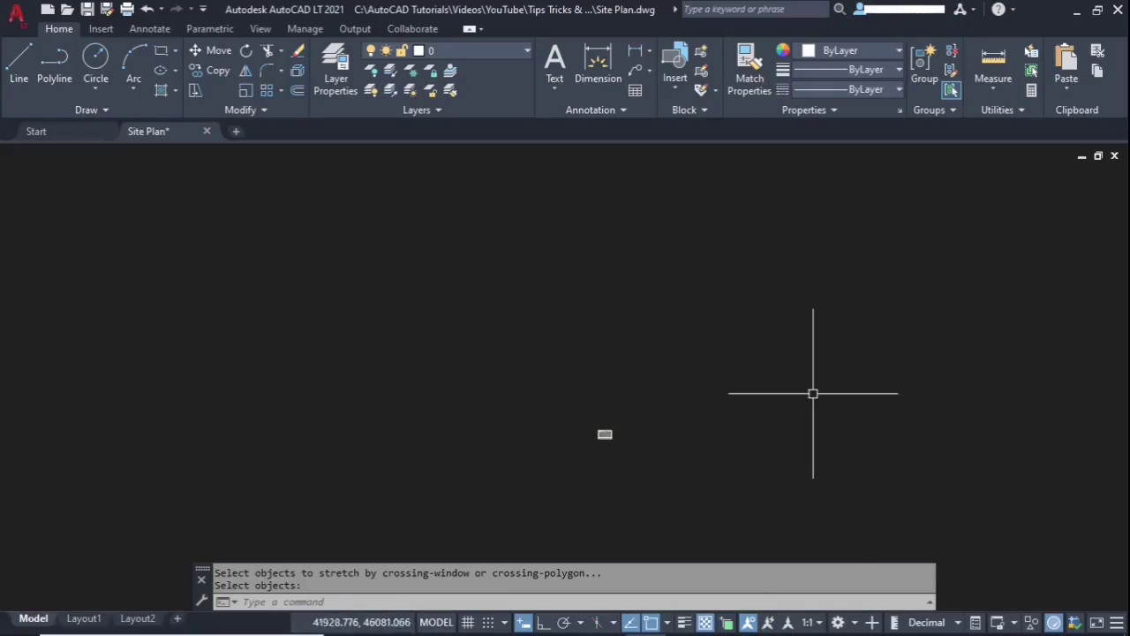
Step: Check the coordinates of the line's upper-left end with the ID command
{"action": "middle_click", "coordinate": [794, 386]}
{"action": "middle_click", "coordinate": [794, 386]}
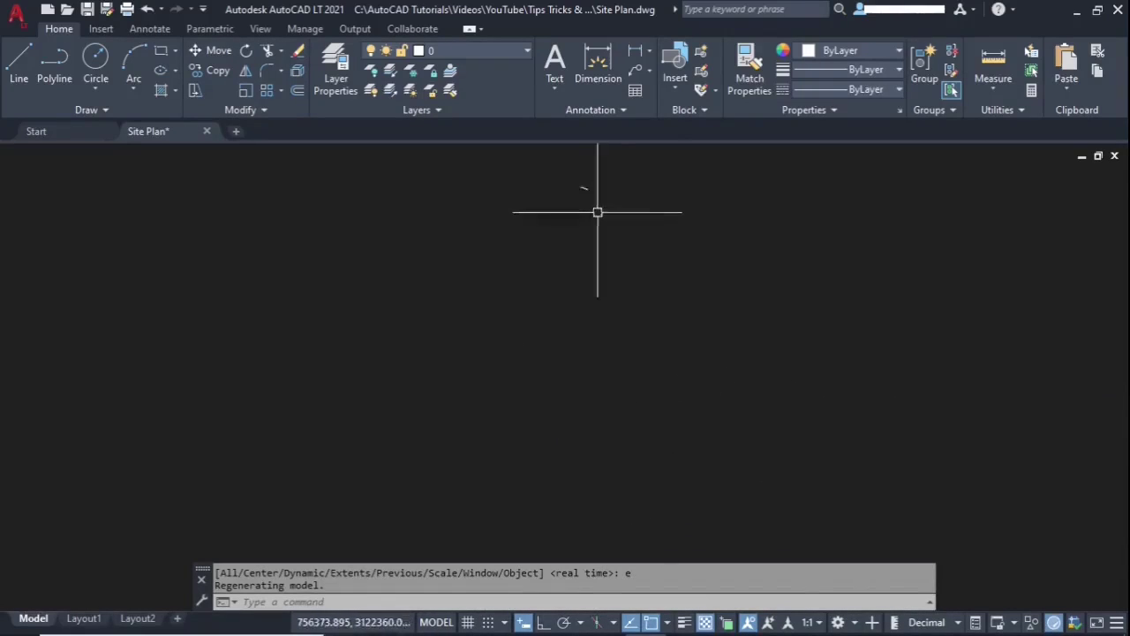
{"action": "scroll", "coordinate": [715, 291], "scroll_direction": "up", "scroll_amount": 10}
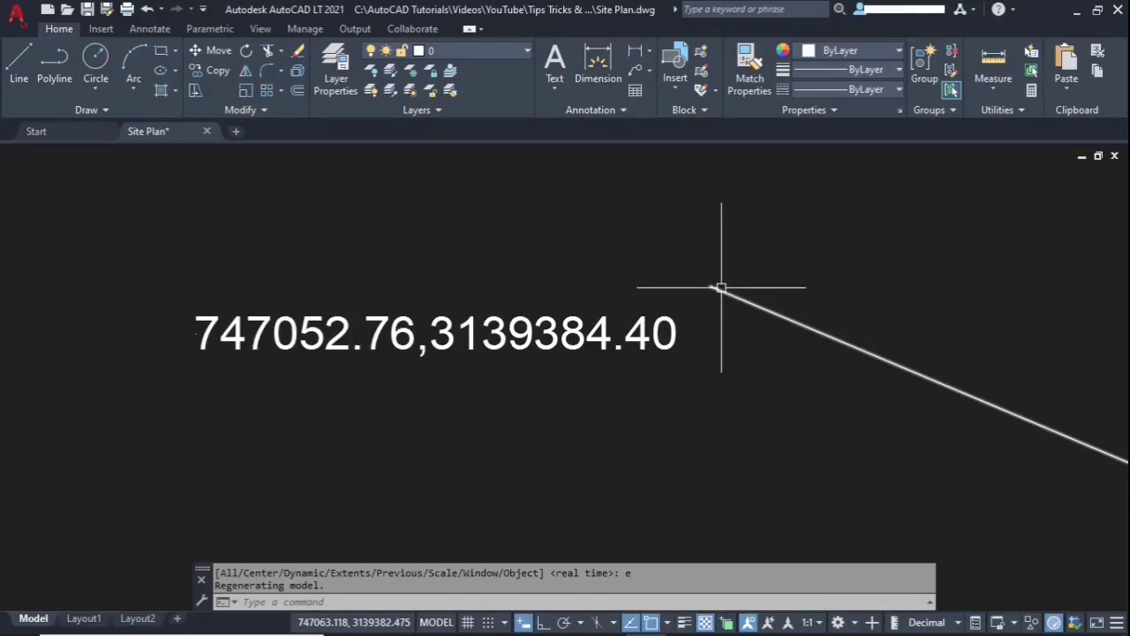
{"action": "type", "text": "id"}
{"action": "key", "text": "Return"}
{"action": "left_click", "coordinate": [711, 287]}
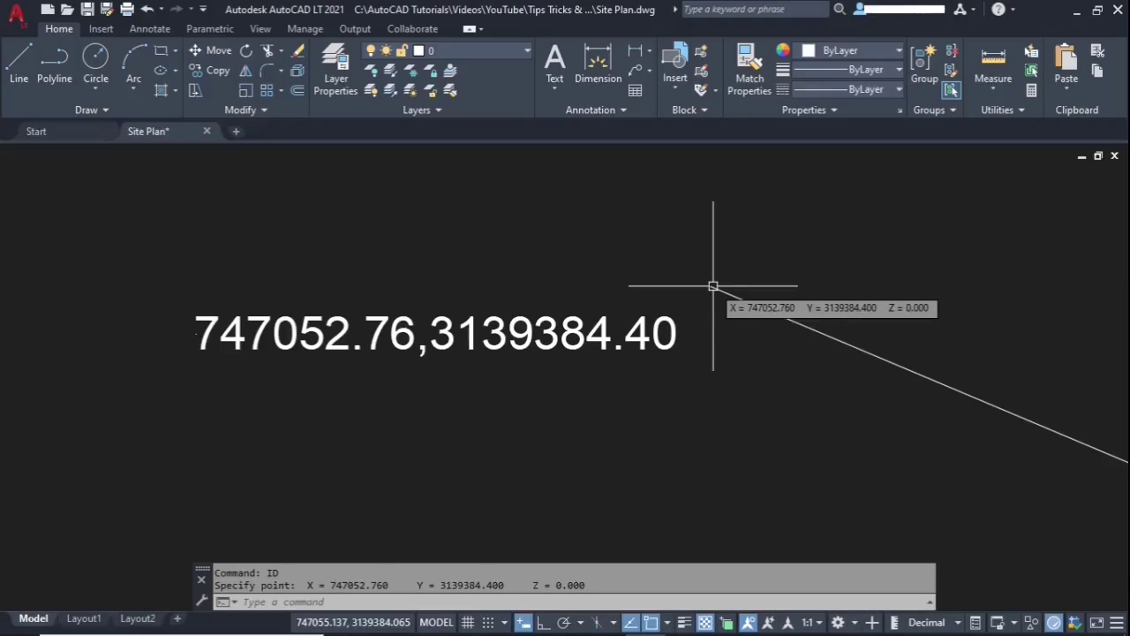
Step: Check the coordinates of the line's lower-right end with the ID command
{"action": "mouse_move", "coordinate": [713, 286]}
{"action": "middle_mouse_down"}
{"action": "mouse_move", "coordinate": [589, 222]}
{"action": "mouse_move", "coordinate": [625, 317]}
{"action": "middle_mouse_up"}
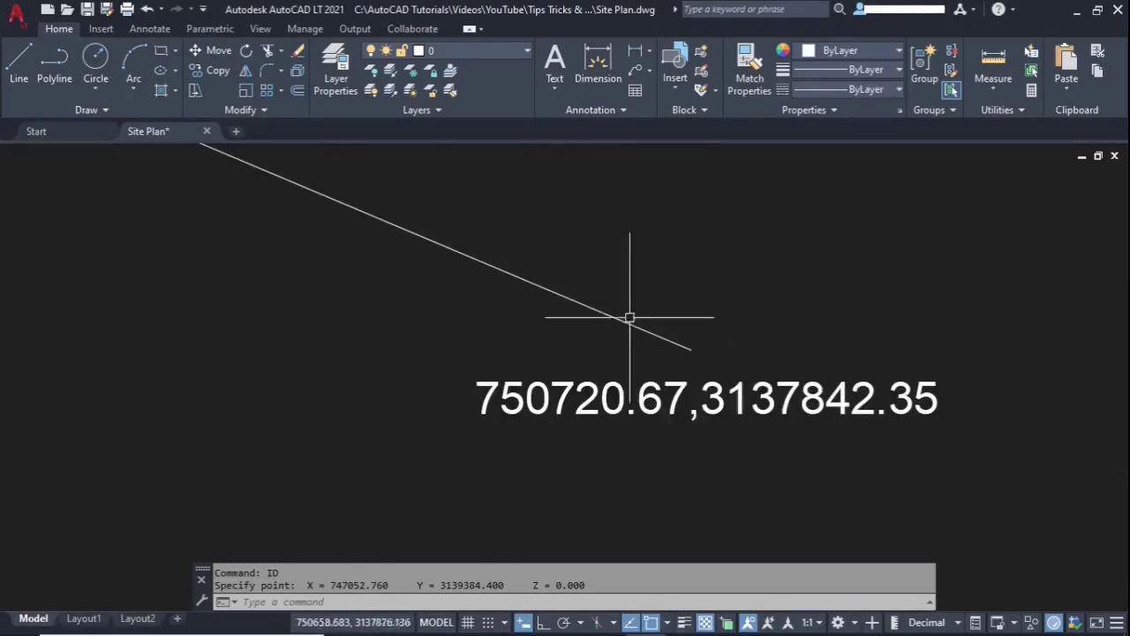
{"action": "key", "text": "Return"}
{"action": "left_click", "coordinate": [693, 346]}
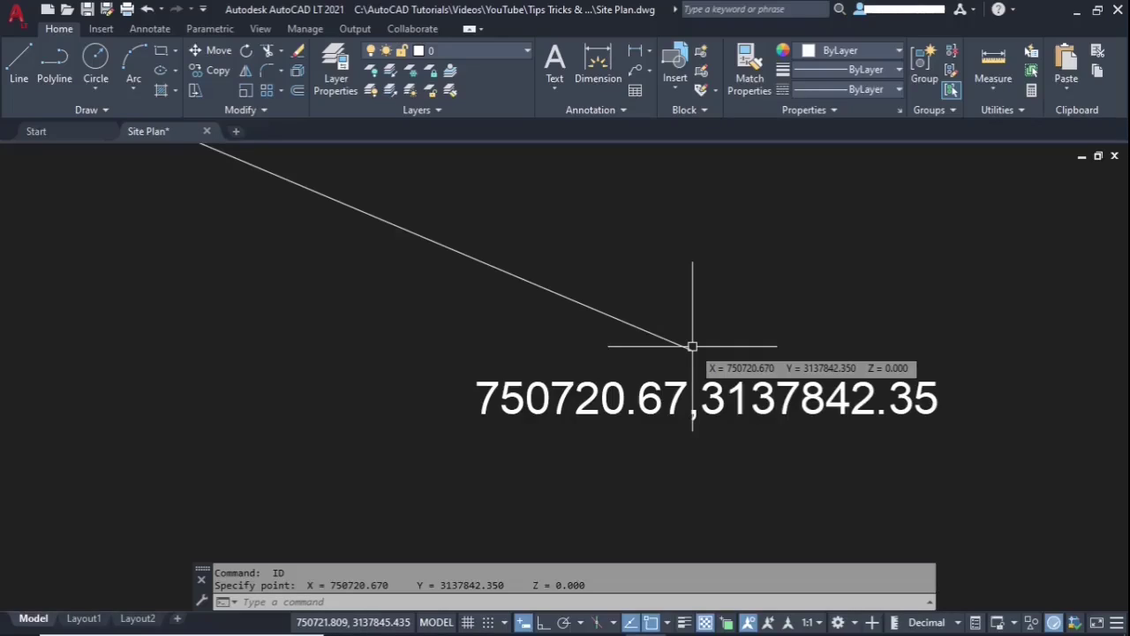
{"action": "key", "text": "Escape"}
Step: Attach the Buddha Circuit image from the Google Earth Image folder to the right of the line at scale factor 1
{"action": "scroll", "coordinate": [692, 346], "scroll_direction": "down", "scroll_amount": 6}
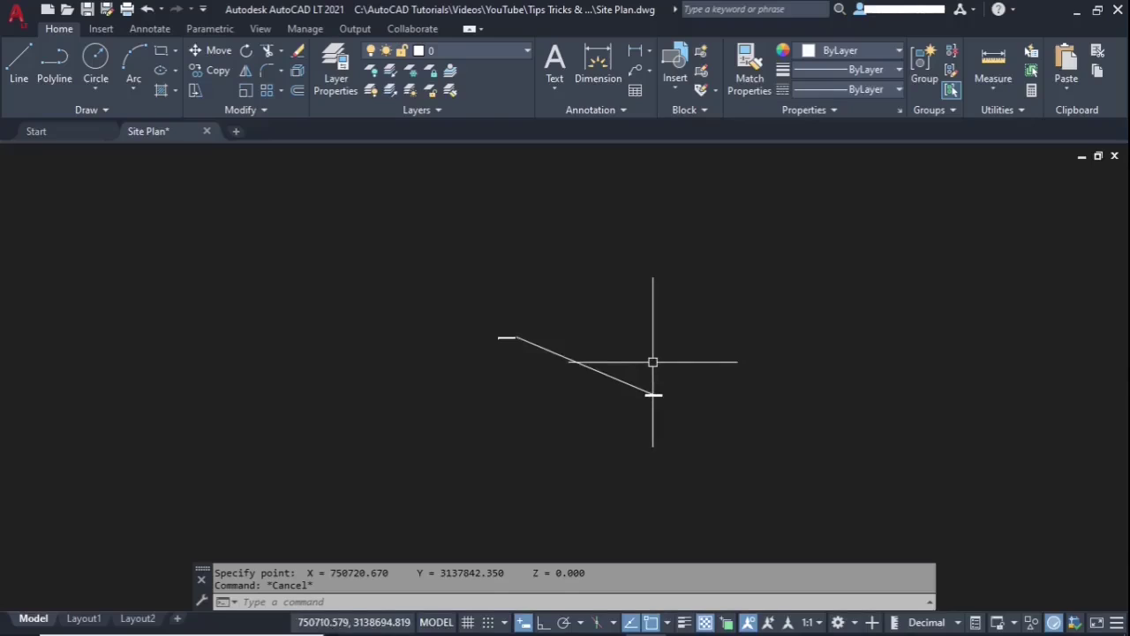
{"action": "left_click", "coordinate": [100, 28]}
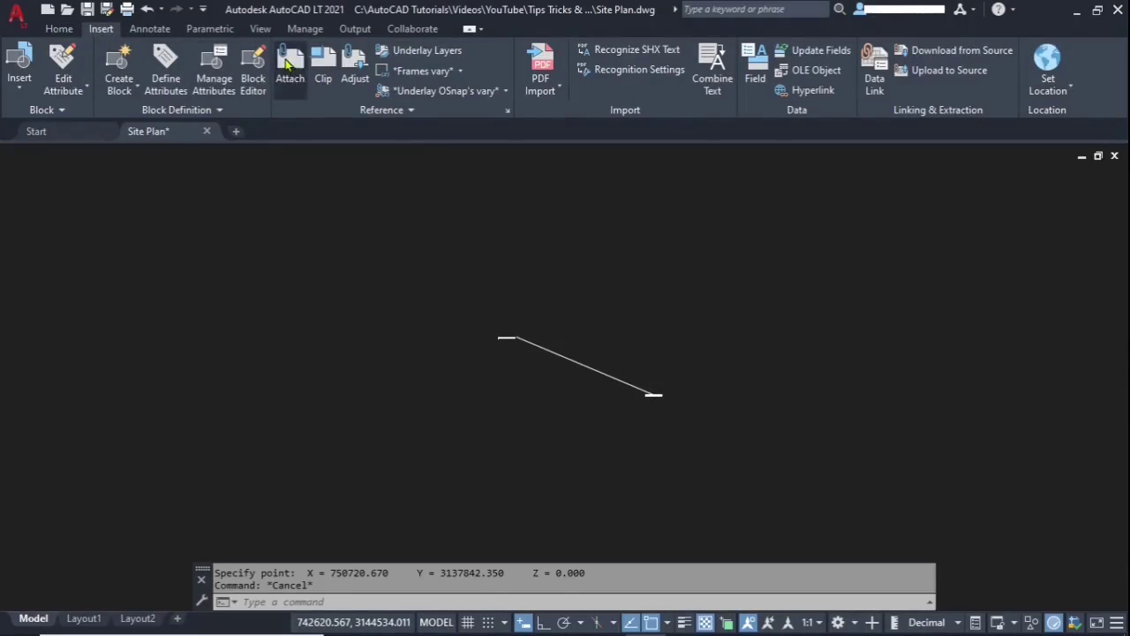
{"action": "left_click", "coordinate": [289, 64]}
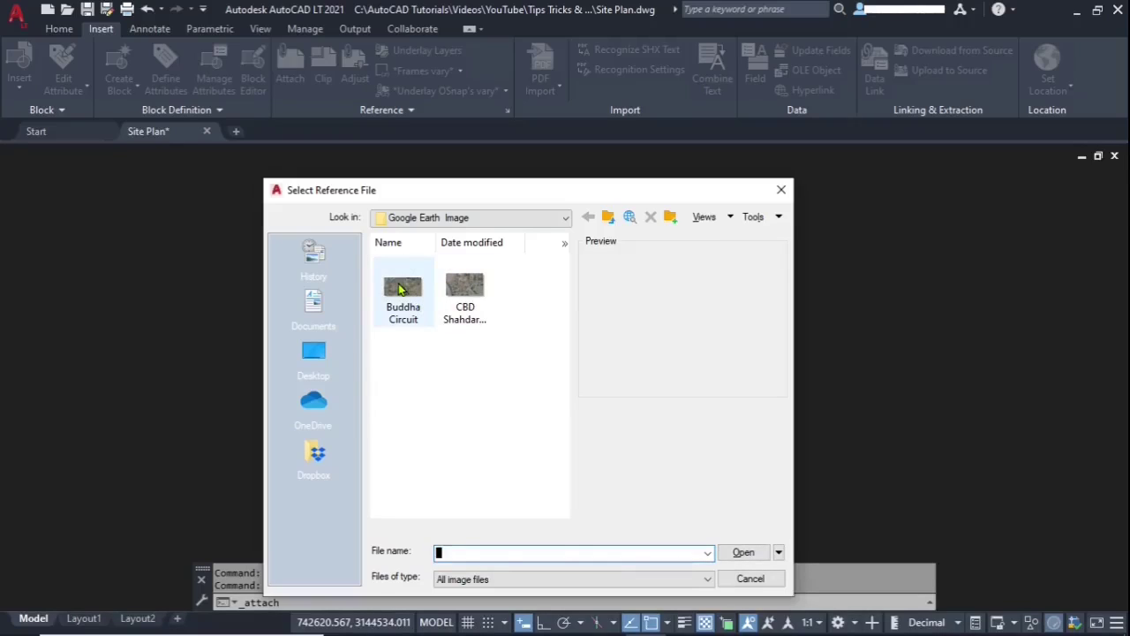
{"action": "left_click", "coordinate": [403, 292]}
{"action": "left_click", "coordinate": [744, 552]}
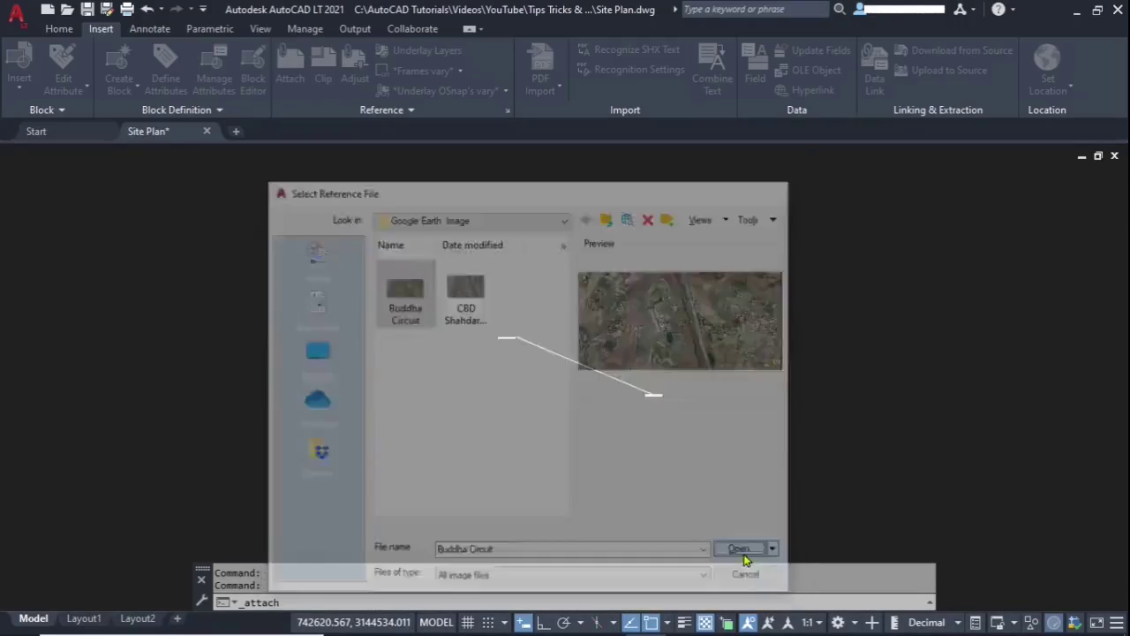
{"action": "left_click", "coordinate": [576, 444]}
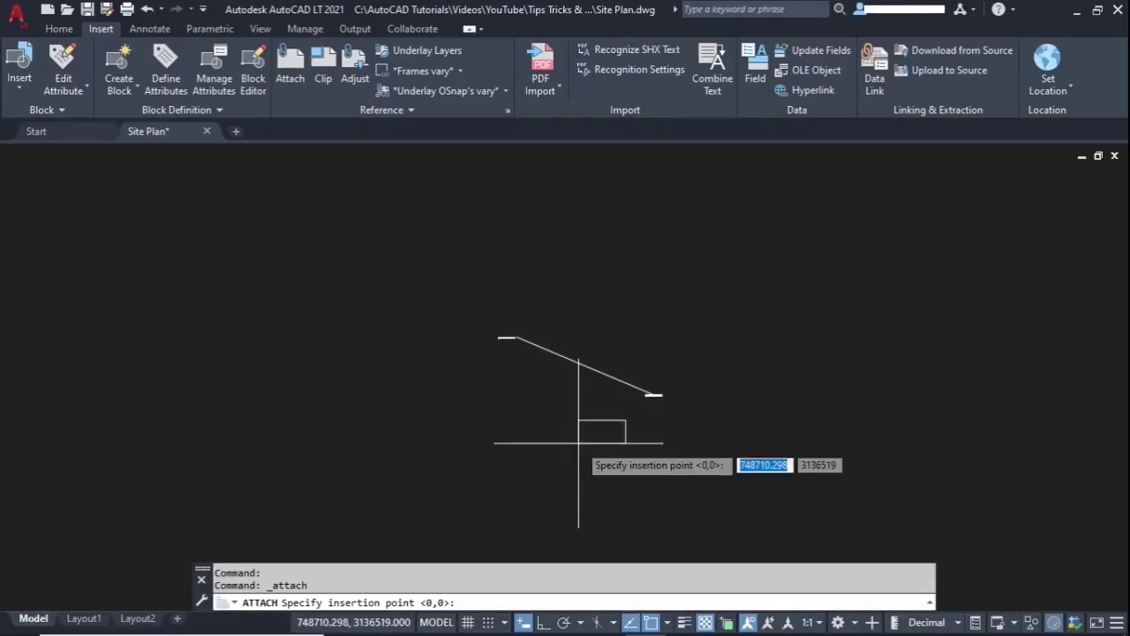
{"action": "left_click", "coordinate": [688, 354]}
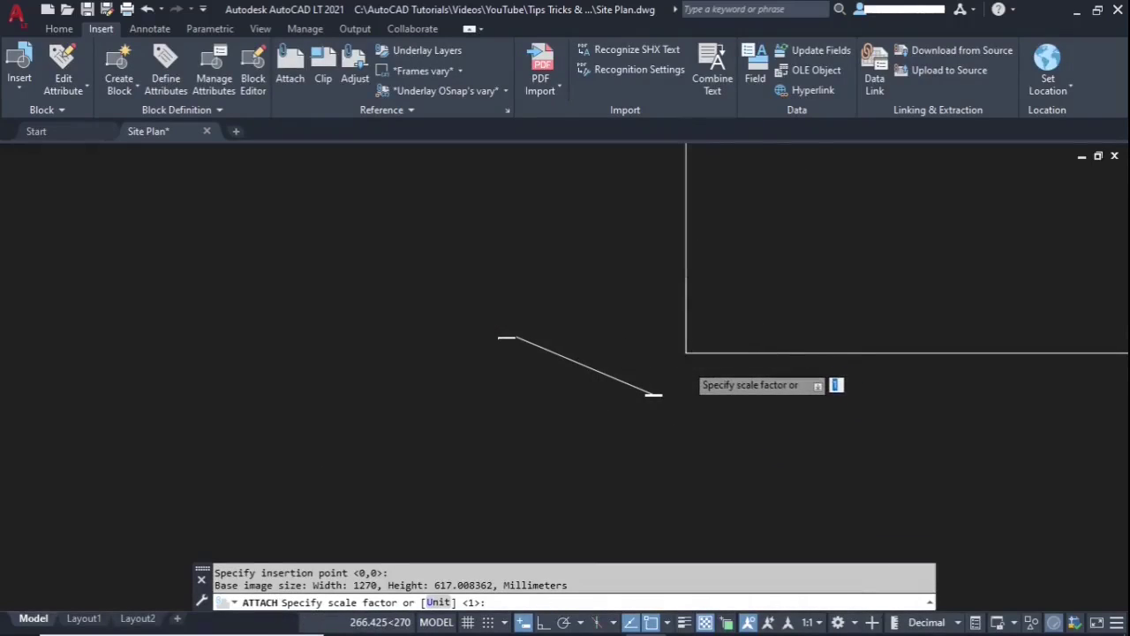
{"action": "key", "text": "Return"}
{"action": "key", "text": "Return"}
{"action": "key", "text": "Escape"}
{"action": "key", "text": "Escape"}
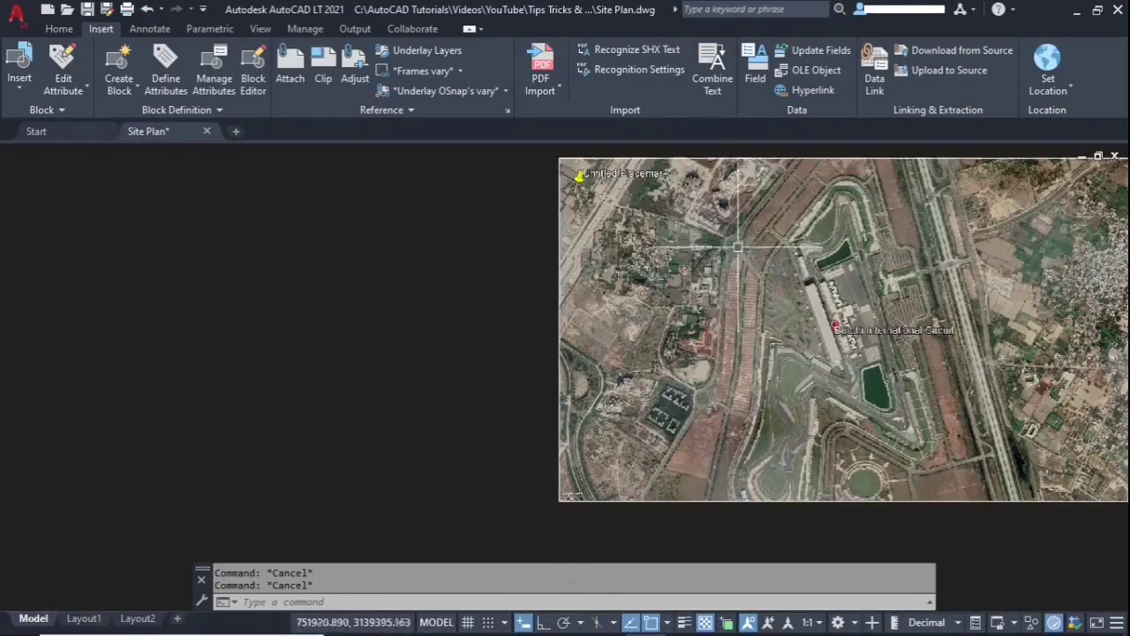
Step: Start aligning the attached image, matching the tip of its upper-left placemark pin to the line's upper-left end
{"action": "scroll", "coordinate": [587, 177], "scroll_direction": "down", "scroll_amount": 1}
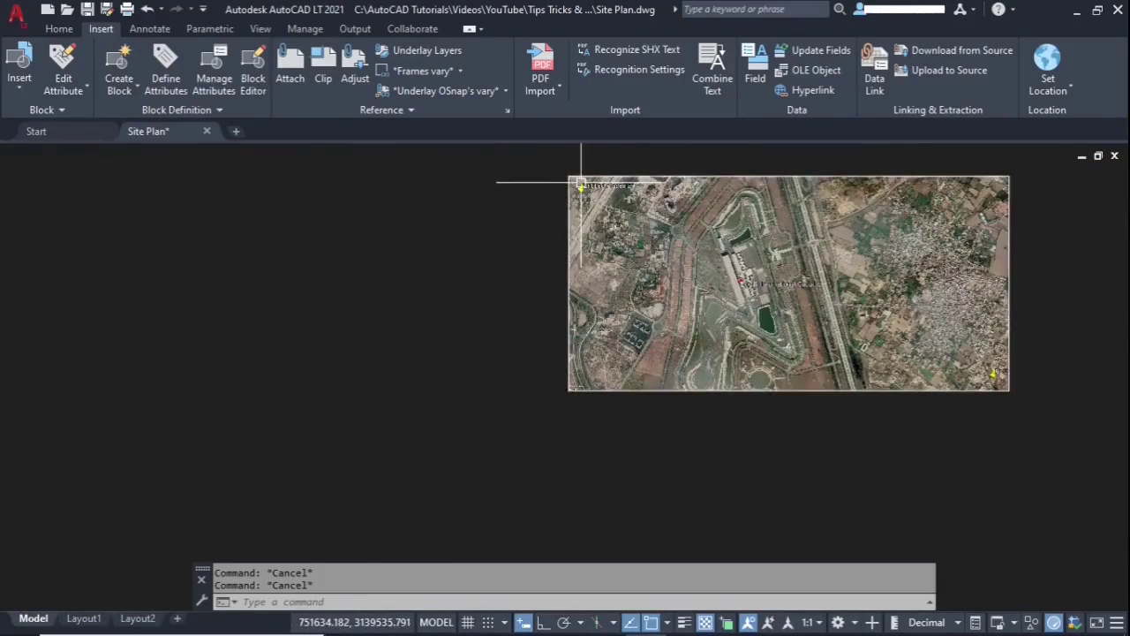
{"action": "scroll", "coordinate": [580, 189], "scroll_direction": "up", "scroll_amount": 4}
{"action": "scroll", "coordinate": [580, 196], "scroll_direction": "down", "scroll_amount": 4}
{"action": "type", "text": "AL"}
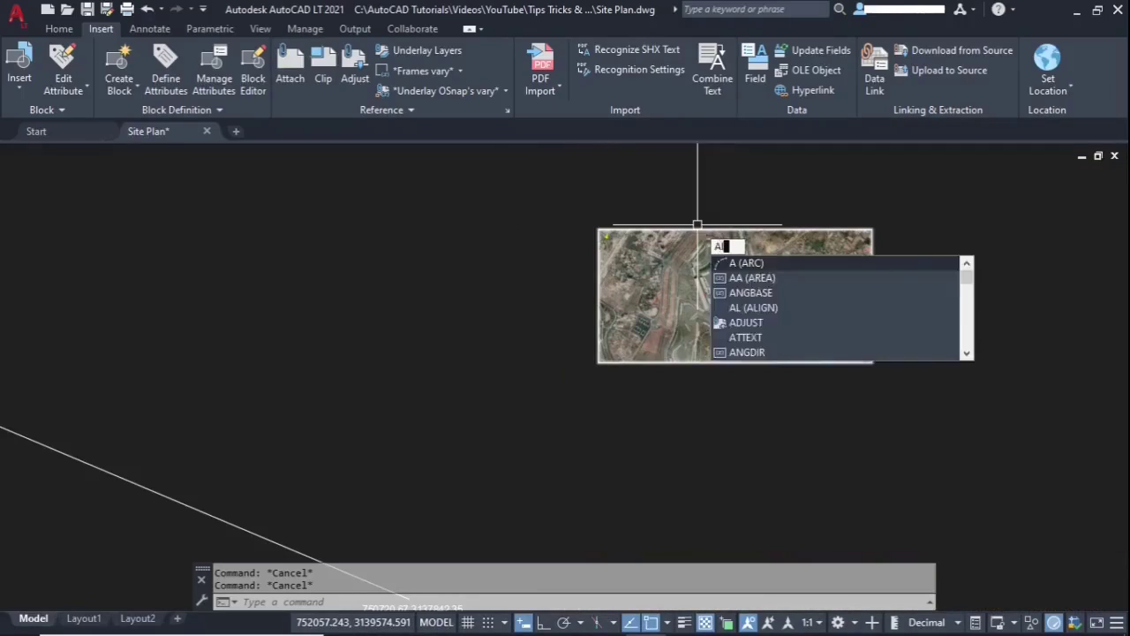
{"action": "key", "text": "Return"}
{"action": "left_click", "coordinate": [724, 181]}
{"action": "left_click", "coordinate": [665, 270]}
{"action": "key", "text": "Return"}
{"action": "scroll", "coordinate": [497, 302], "scroll_direction": "up", "scroll_amount": 8}
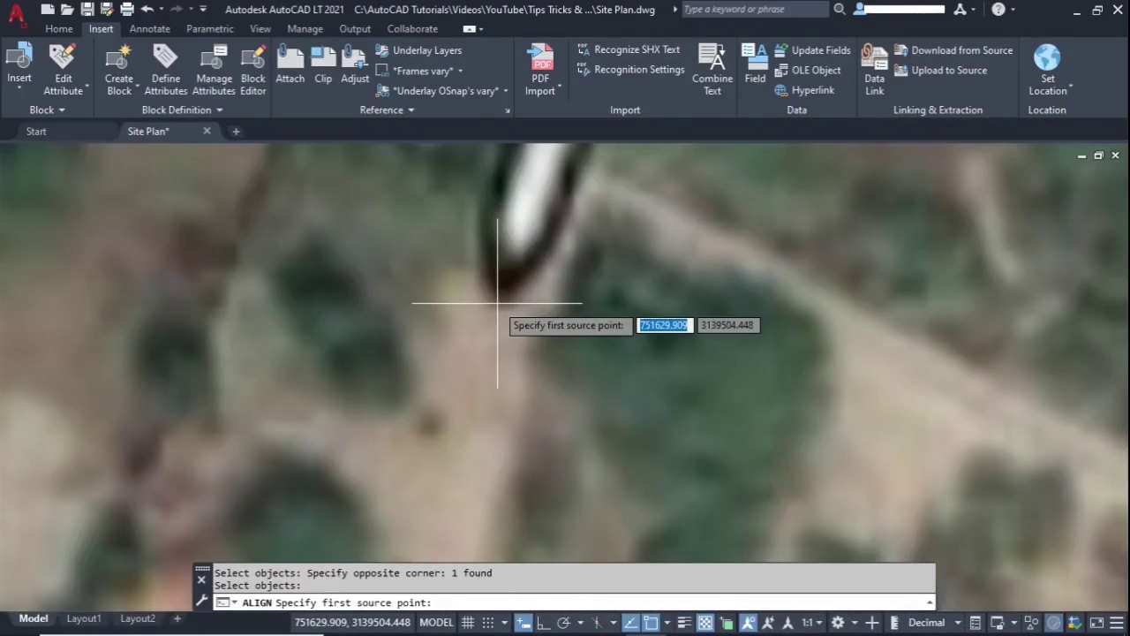
{"action": "left_click", "coordinate": [497, 303]}
{"action": "scroll", "coordinate": [795, 260], "scroll_direction": "down", "scroll_amount": 10}
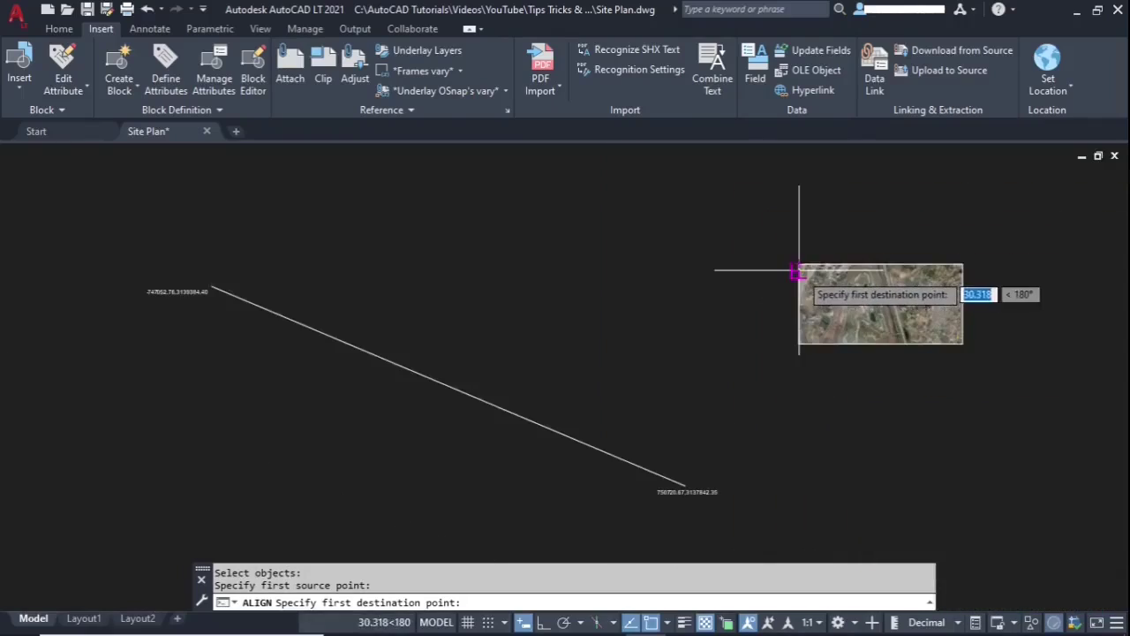
{"action": "left_click", "coordinate": [213, 286]}
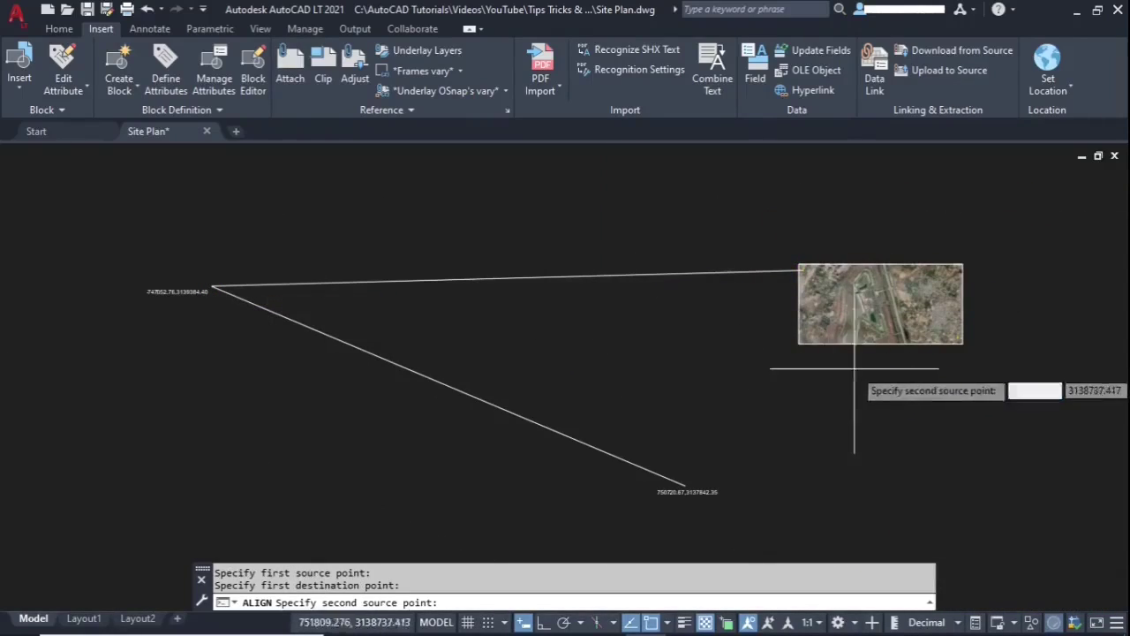
Step: Match the tip of the image's lower-right placemark pin to the line's lower-right end as the second alignment pair
{"action": "scroll", "coordinate": [854, 369], "scroll_direction": "up", "scroll_amount": 10}
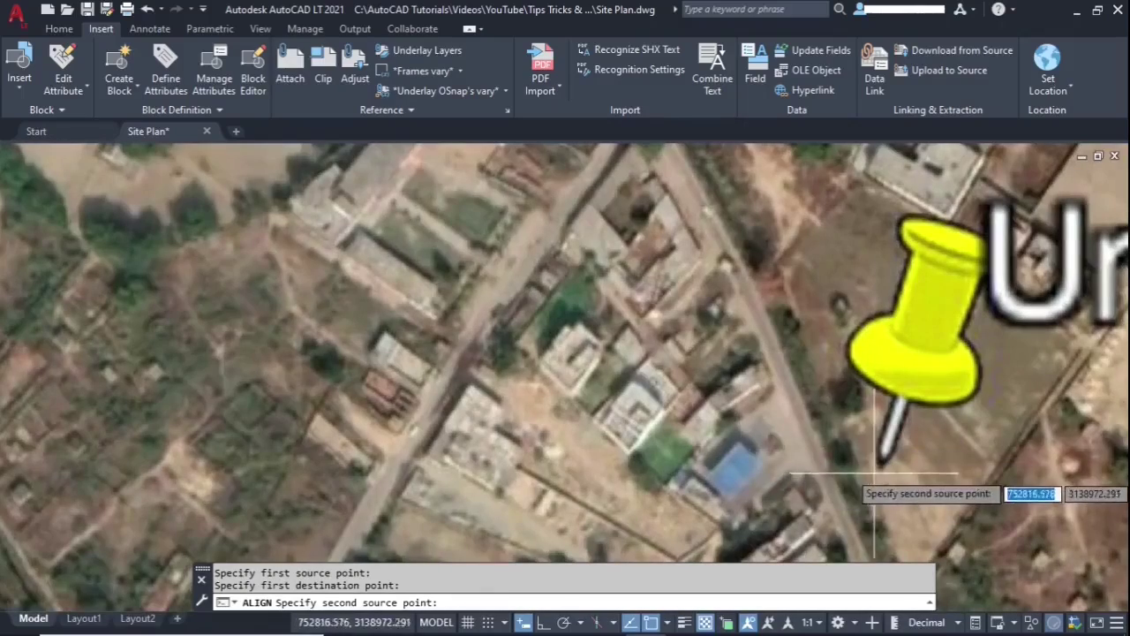
{"action": "scroll", "coordinate": [874, 474], "scroll_direction": "up", "scroll_amount": 4}
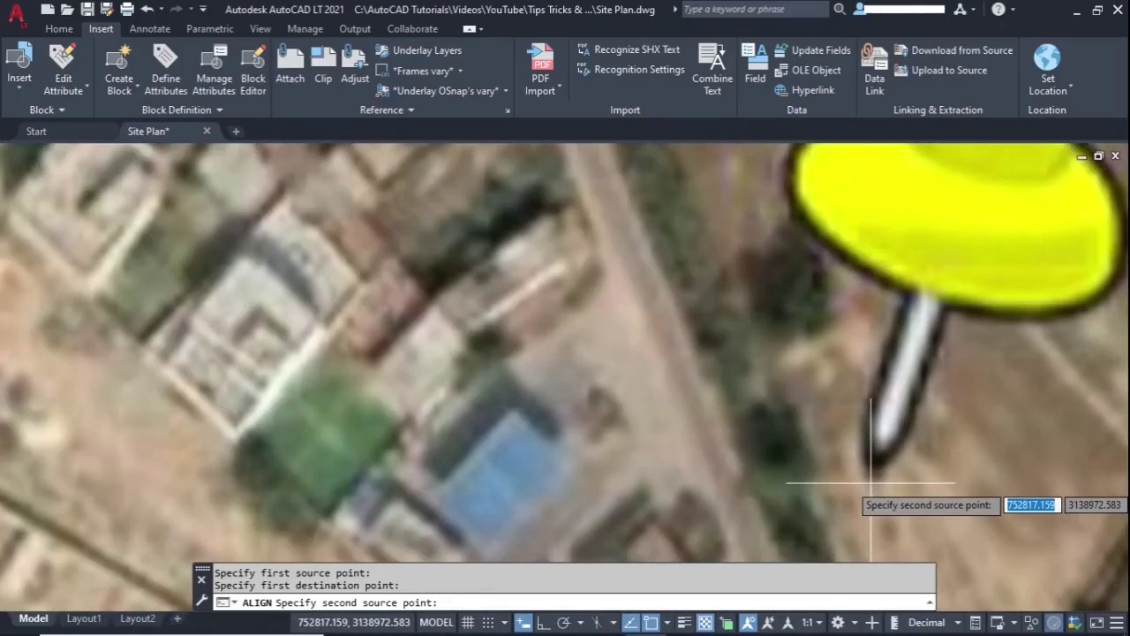
{"action": "left_click", "coordinate": [871, 483]}
{"action": "scroll", "coordinate": [896, 278], "scroll_direction": "down", "scroll_amount": 10}
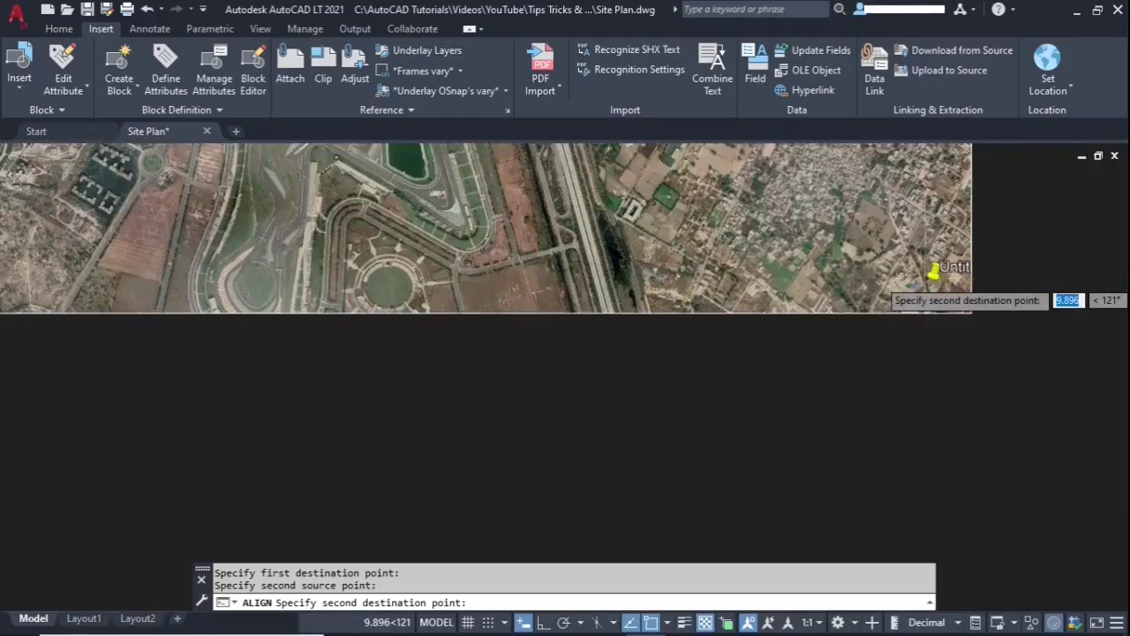
{"action": "scroll", "coordinate": [815, 335], "scroll_direction": "up", "scroll_amount": 5}
{"action": "left_click", "coordinate": [890, 225]}
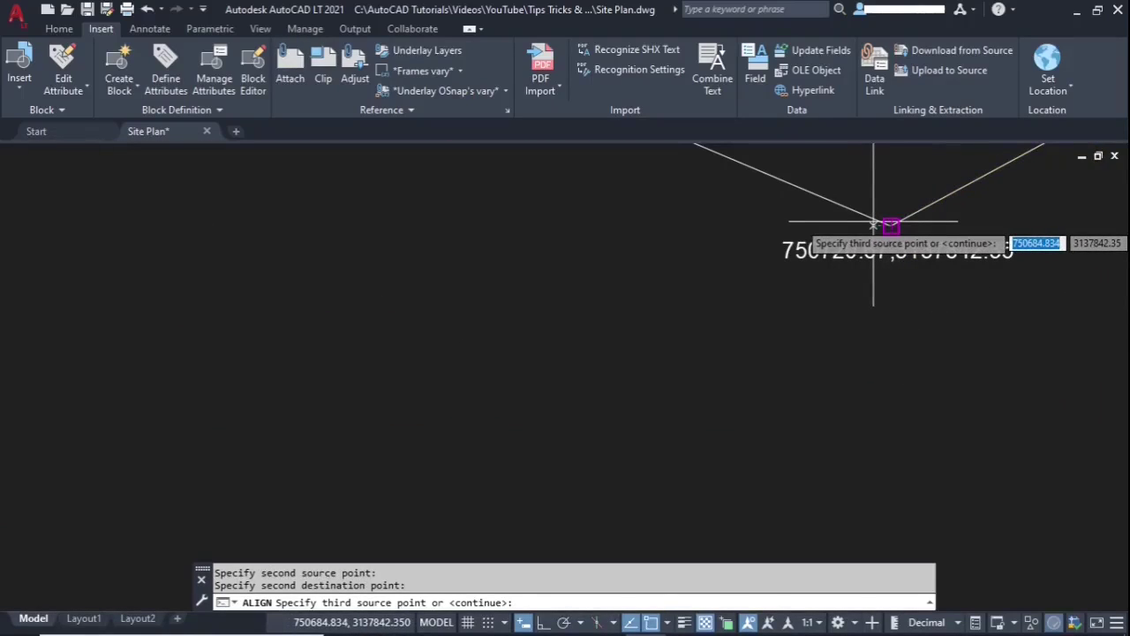
Step: Finish the alignment with only two point pairs, scaling the image based on the alignment points
{"action": "key", "text": "Return"}
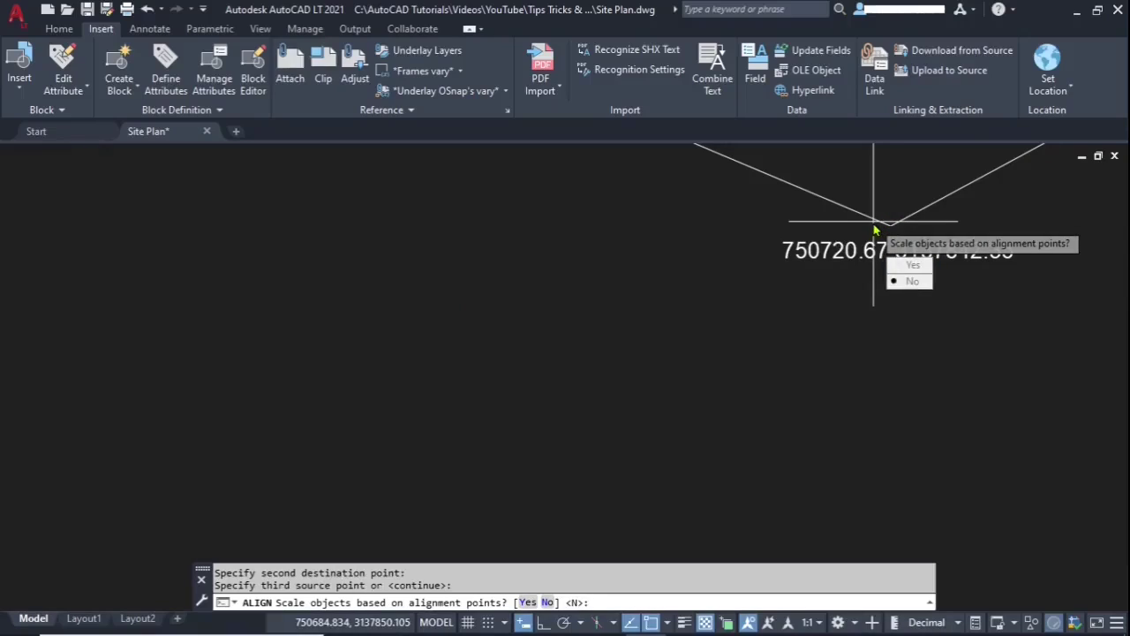
{"action": "left_click", "coordinate": [527, 602]}
{"action": "scroll", "coordinate": [509, 336], "scroll_direction": "down", "scroll_amount": 5}
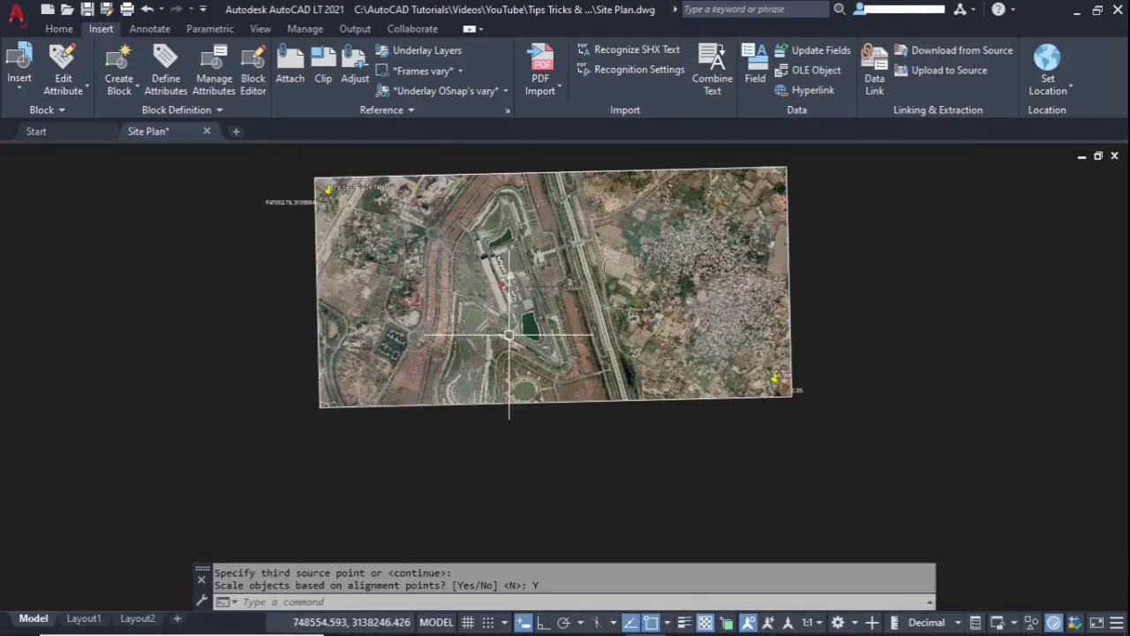
{"action": "scroll", "coordinate": [343, 169], "scroll_direction": "up", "scroll_amount": 6}
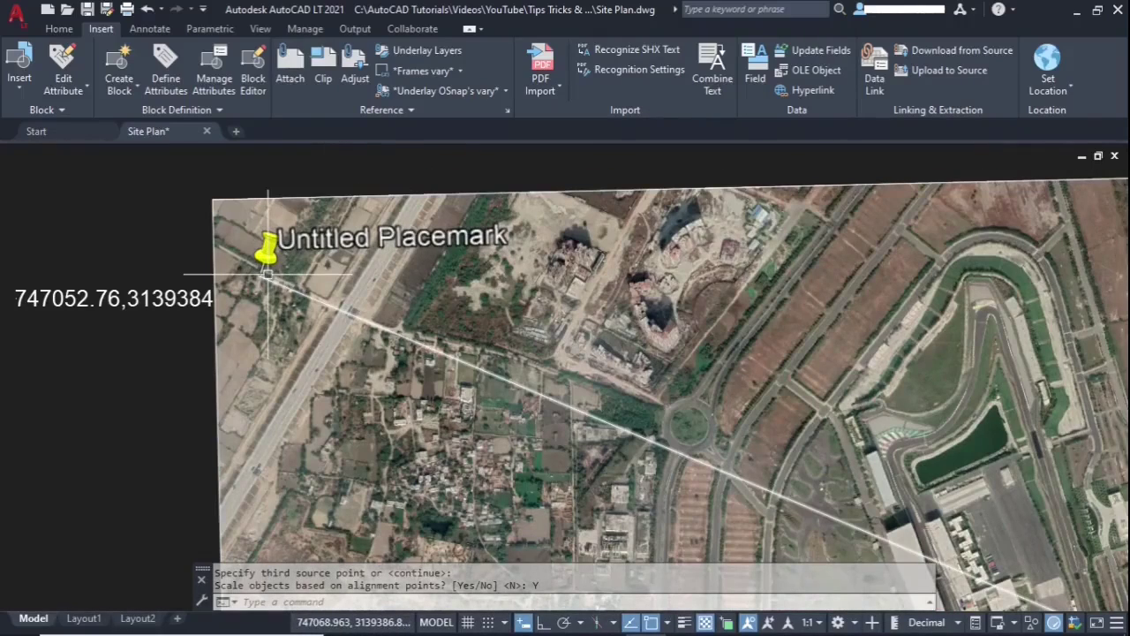
{"action": "scroll", "coordinate": [258, 276], "scroll_direction": "up", "scroll_amount": 4}
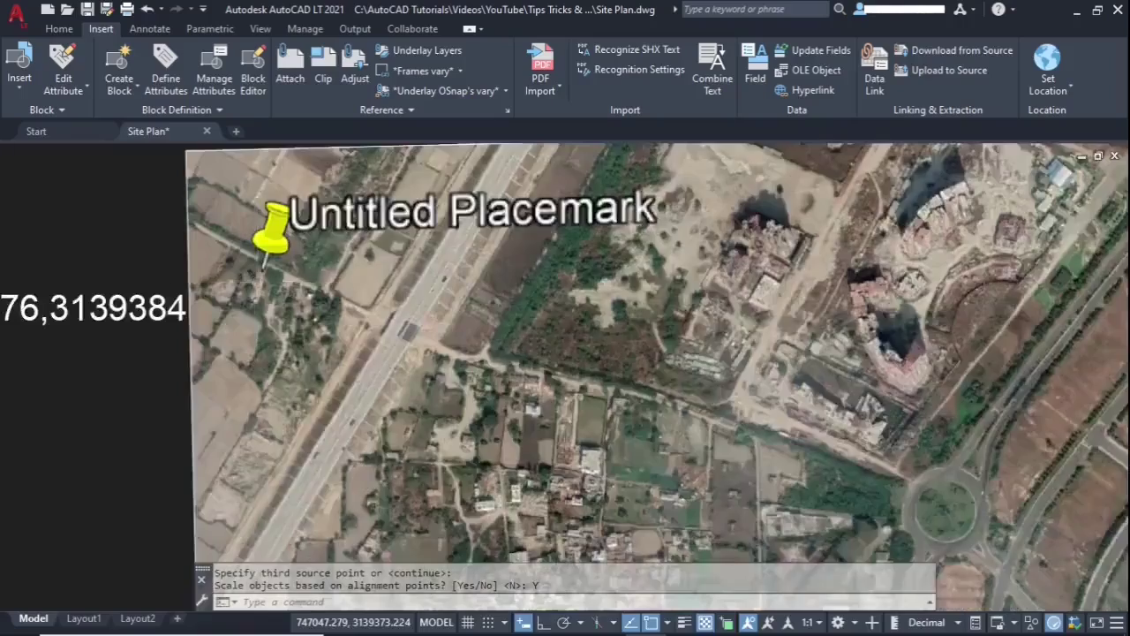
{"action": "scroll", "coordinate": [265, 260], "scroll_direction": "down", "scroll_amount": 3}
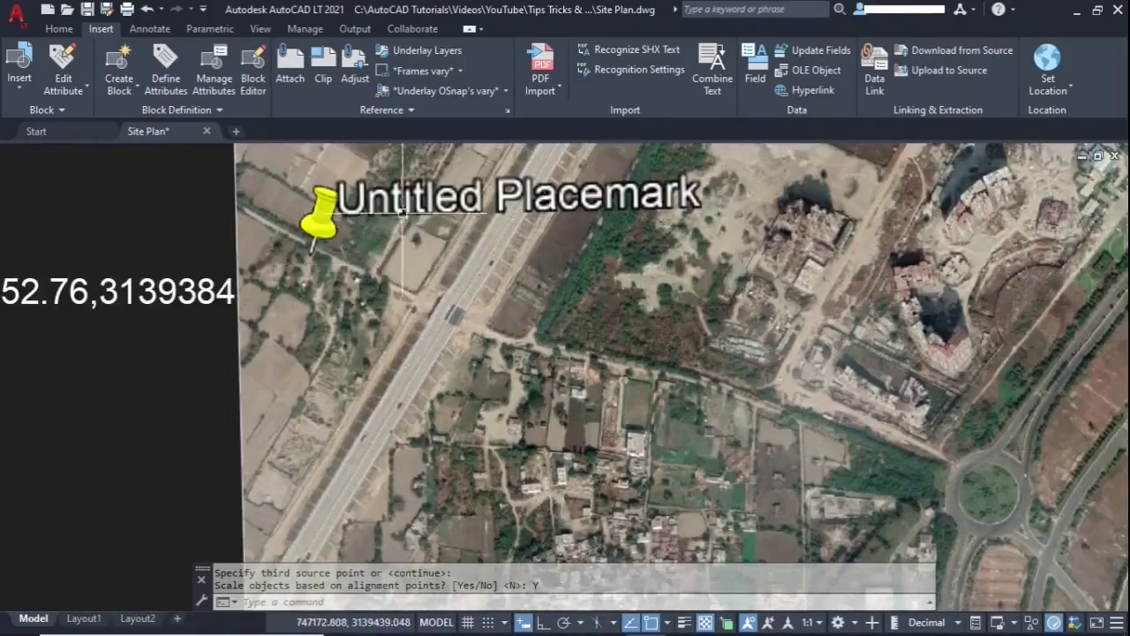
{"action": "scroll", "coordinate": [429, 239], "scroll_direction": "down", "scroll_amount": 4}
{"action": "scroll", "coordinate": [569, 274], "scroll_direction": "down", "scroll_amount": 2}
{"action": "scroll", "coordinate": [759, 300], "scroll_direction": "up", "scroll_amount": 6}
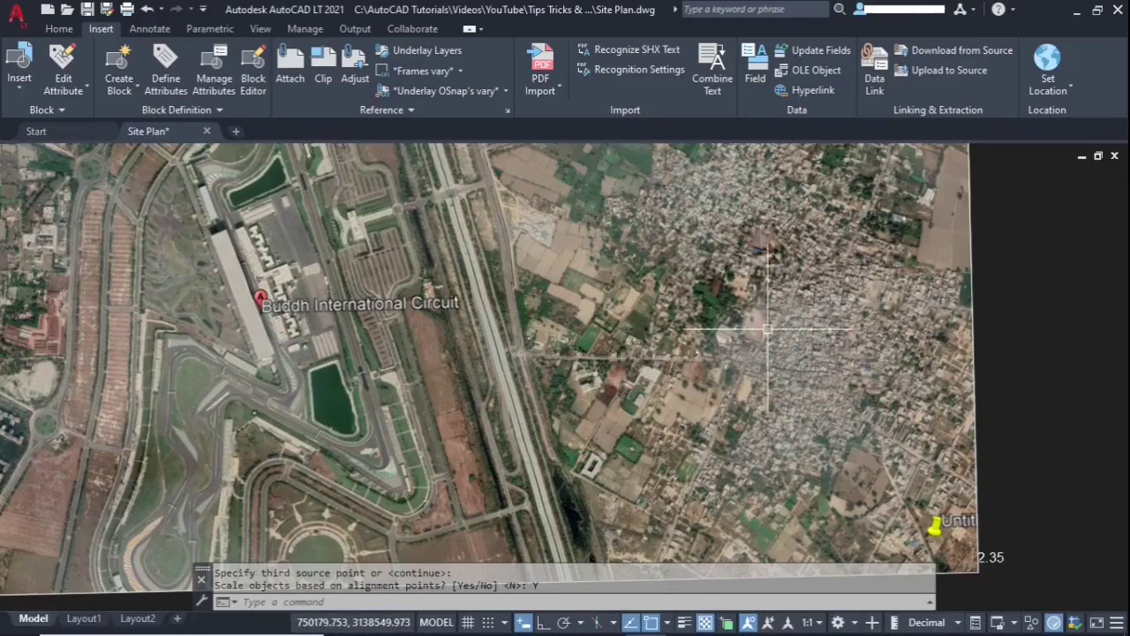
Step: Draw a small rectangle over the fields northeast of the Buddh International Circuit label, just east of the highway
{"action": "key", "text": "Escape"}
{"action": "key", "text": "Escape"}
{"action": "type", "text": "re"}
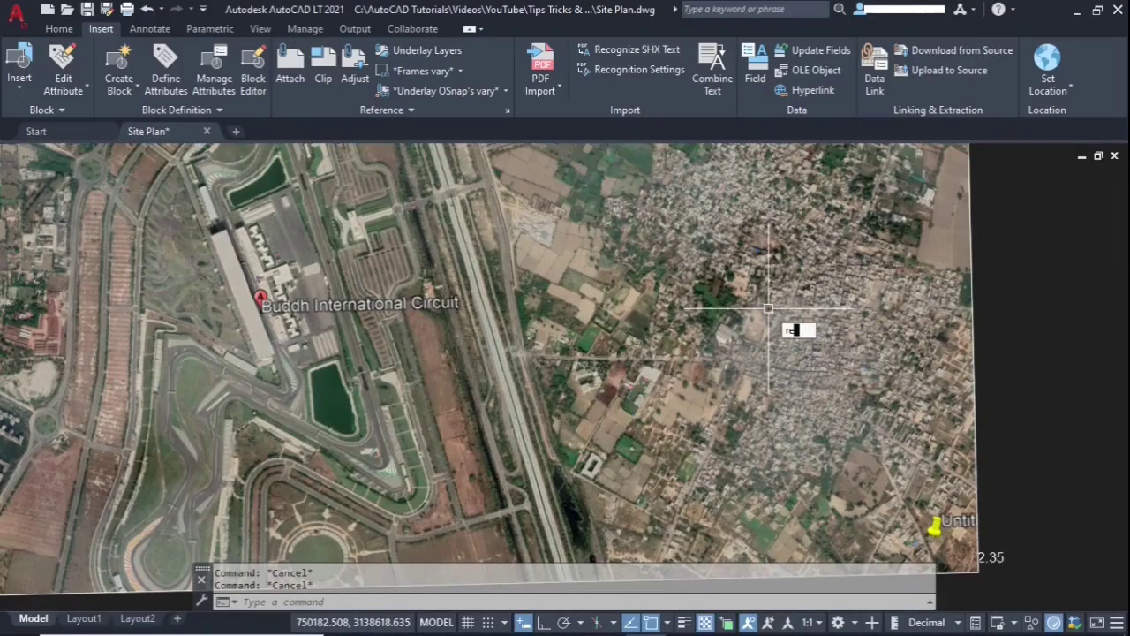
{"action": "type", "text": "c"}
{"action": "key", "text": "Return"}
{"action": "scroll", "coordinate": [807, 286], "scroll_direction": "down", "scroll_amount": 3}
{"action": "scroll", "coordinate": [656, 330], "scroll_direction": "up", "scroll_amount": 5}
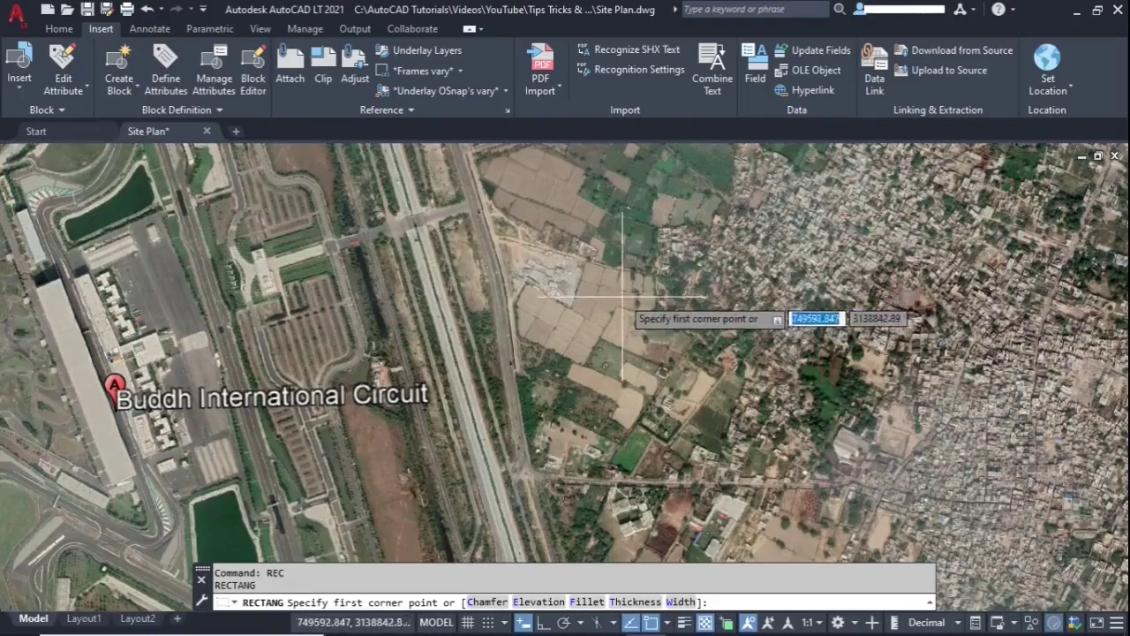
{"action": "scroll", "coordinate": [565, 256], "scroll_direction": "down", "scroll_amount": 2}
{"action": "middle_click_drag", "start_coordinate": [504, 211], "coordinate": [504, 321]}
{"action": "scroll", "coordinate": [530, 318], "scroll_direction": "up", "scroll_amount": 2}
{"action": "left_click", "coordinate": [568, 315]}
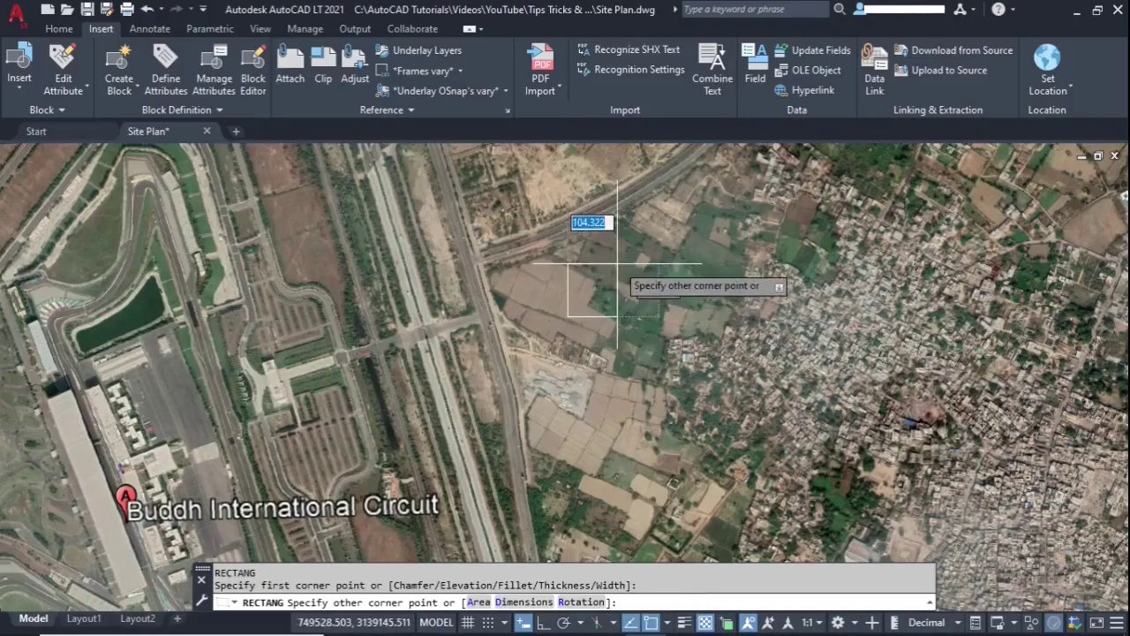
{"action": "left_click", "coordinate": [627, 258]}
{"action": "key", "text": "Return"}
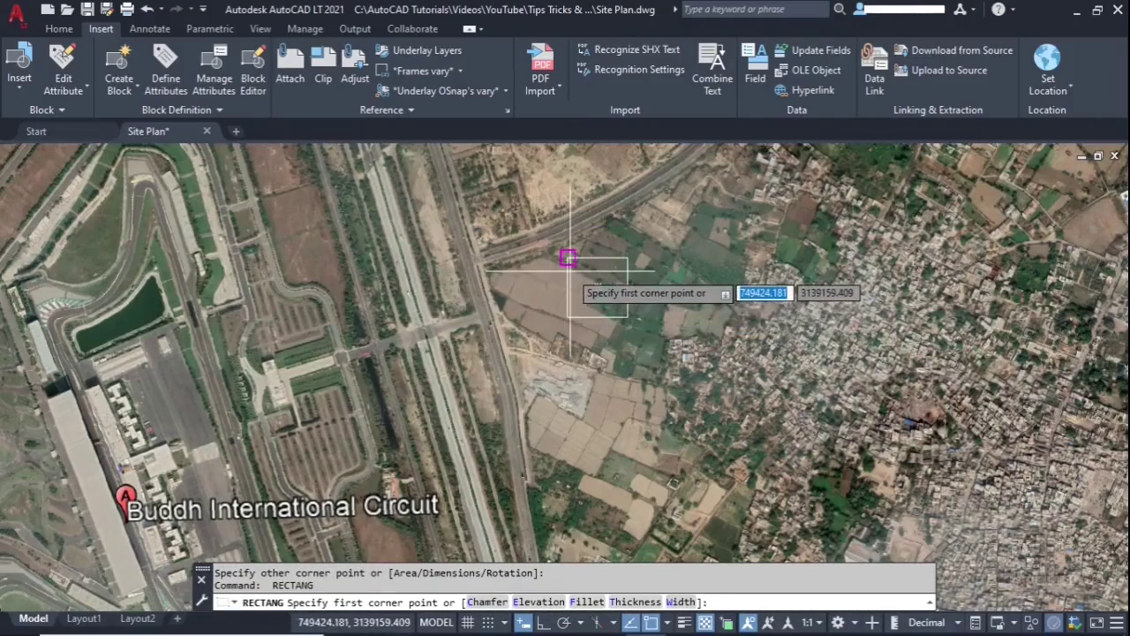
{"action": "scroll", "coordinate": [568, 257], "scroll_direction": "up", "scroll_amount": 2}
{"action": "key", "text": "Escape"}
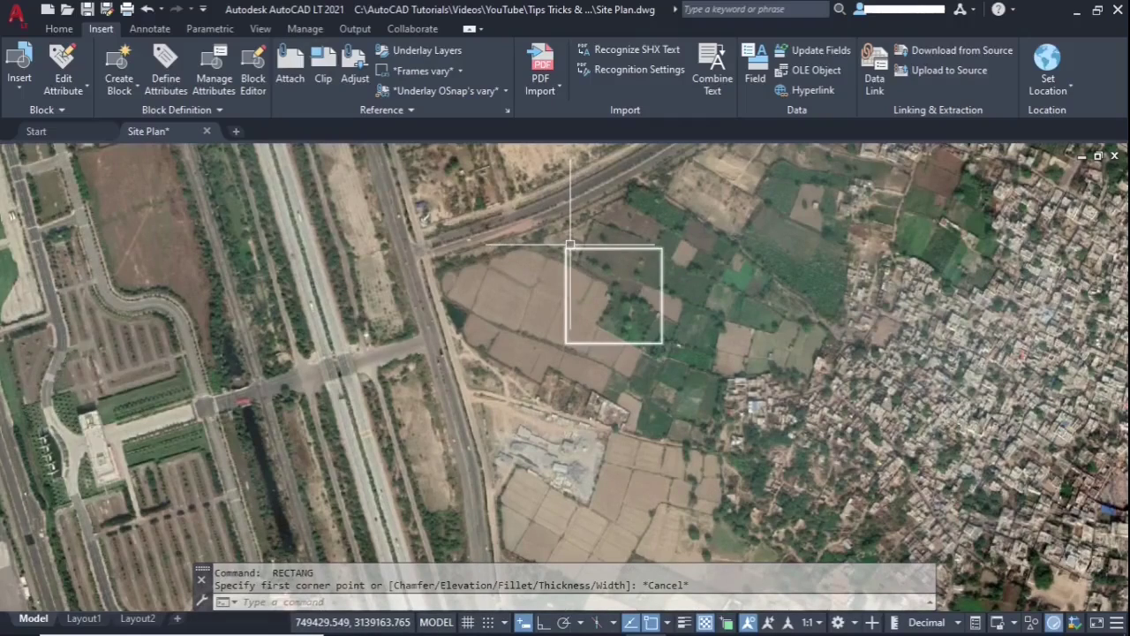
Step: Check the coordinates of the rectangle's upper-left corner with the ID command
{"action": "key", "text": "Escape"}
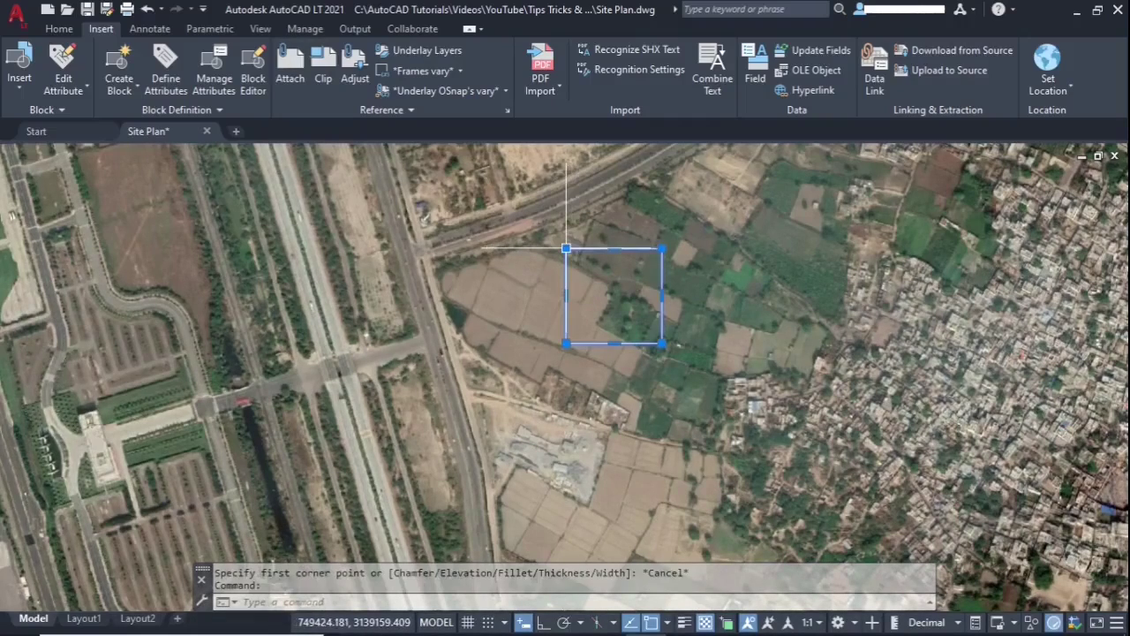
{"action": "scroll", "coordinate": [569, 253], "scroll_direction": "up", "scroll_amount": 2}
{"action": "key", "text": "Escape"}
{"action": "type", "text": "id"}
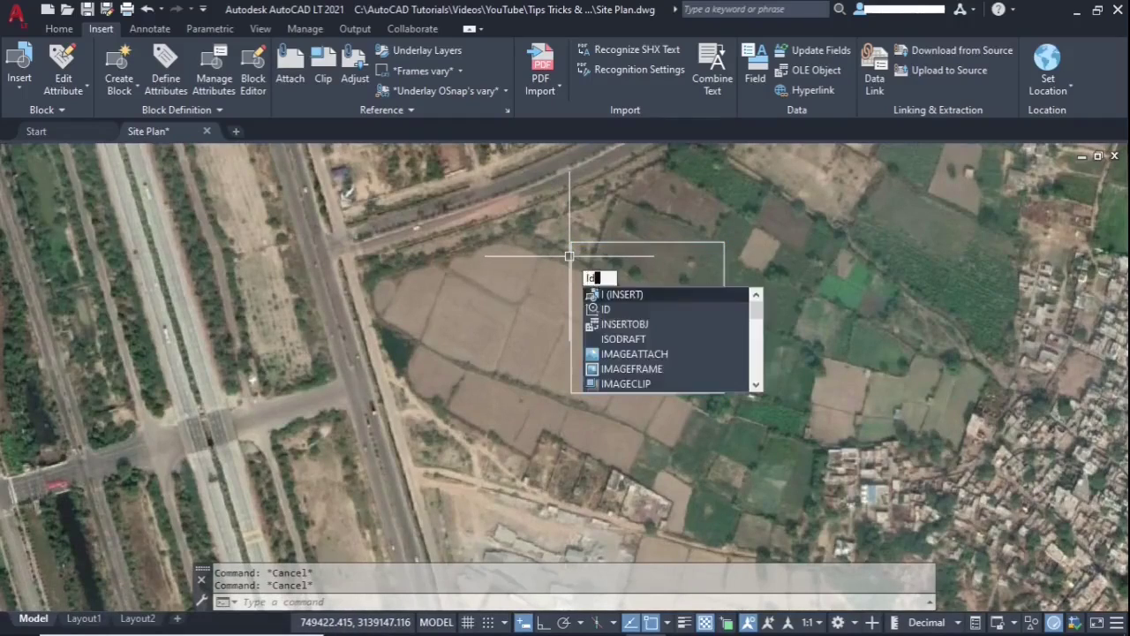
{"action": "key", "text": "Return"}
{"action": "scroll", "coordinate": [575, 238], "scroll_direction": "up", "scroll_amount": 2}
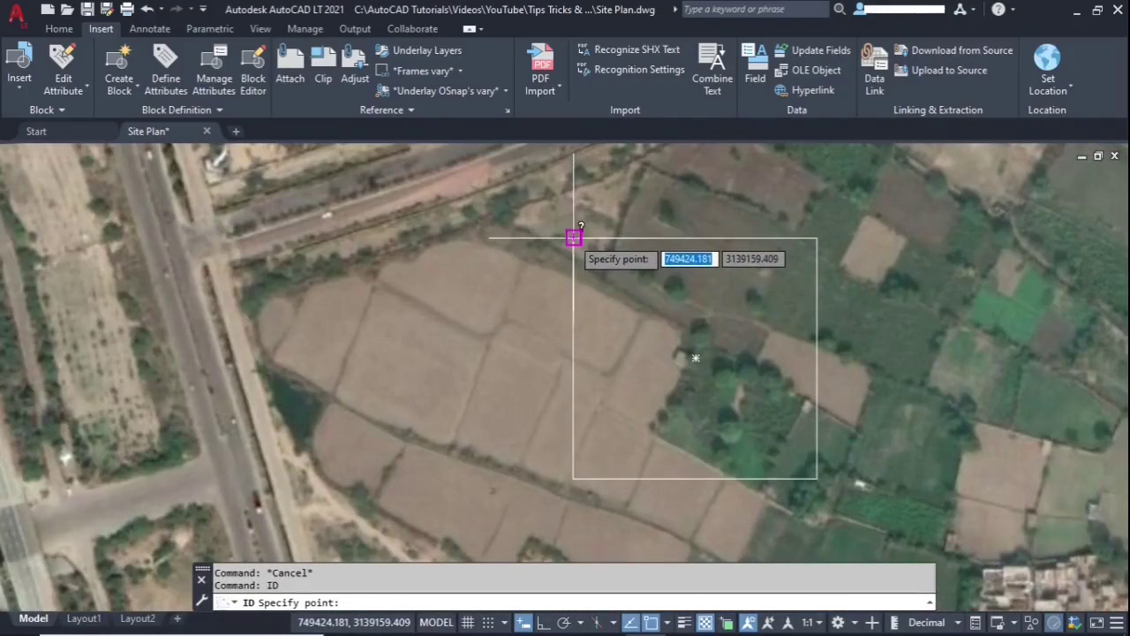
{"action": "left_click", "coordinate": [572, 238]}
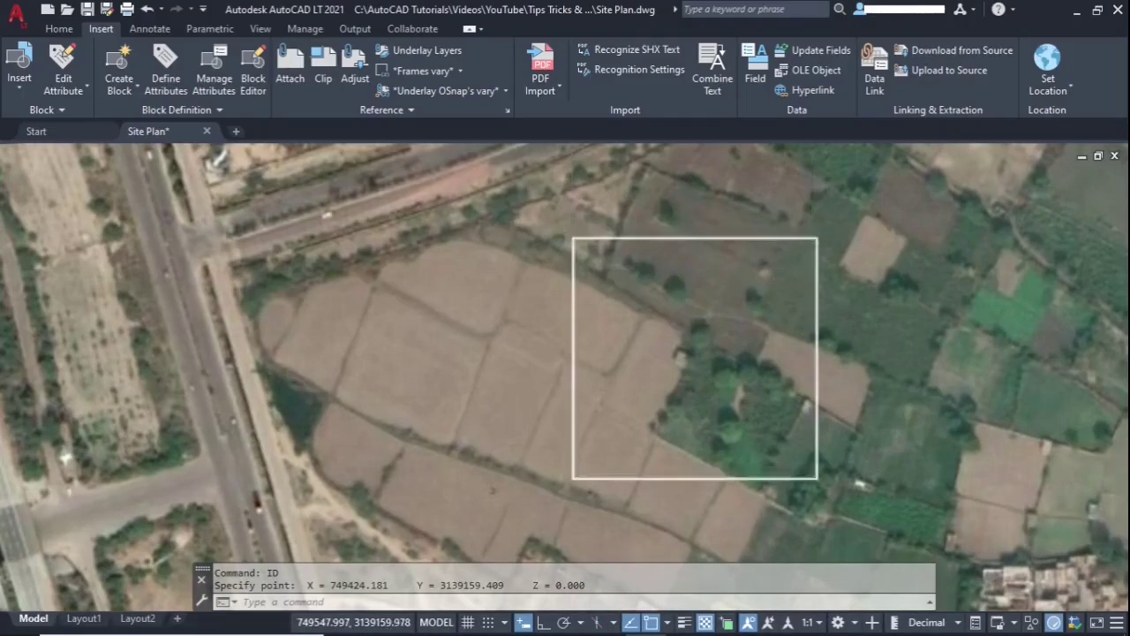
{"action": "scroll", "coordinate": [812, 238], "scroll_direction": "down", "scroll_amount": 3}
{"action": "scroll", "coordinate": [756, 289], "scroll_direction": "down", "scroll_amount": 2}
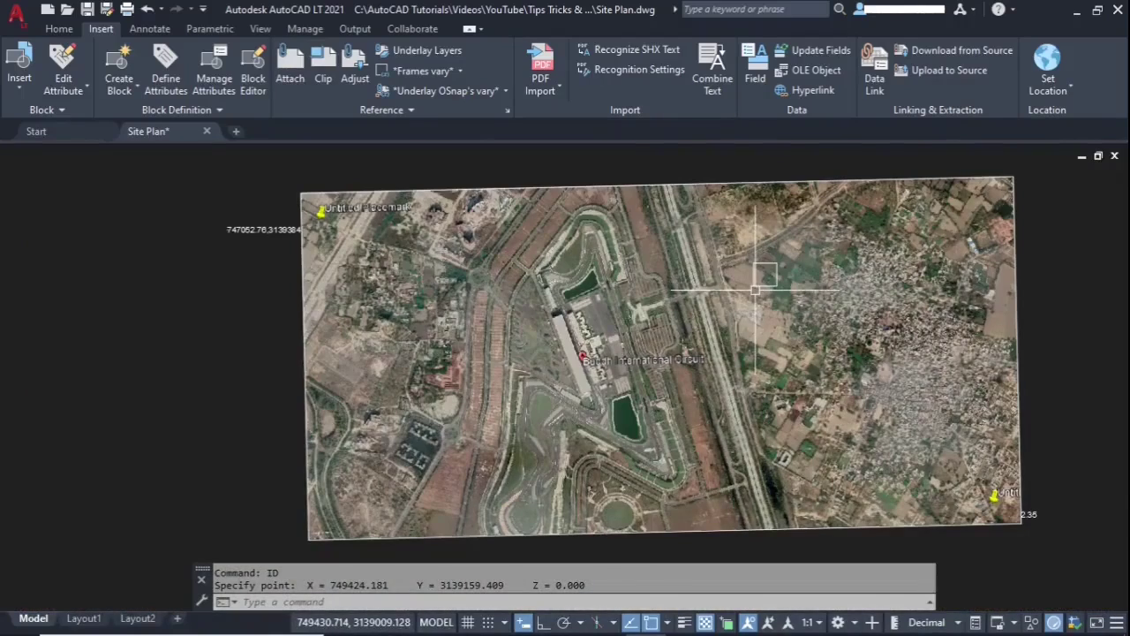